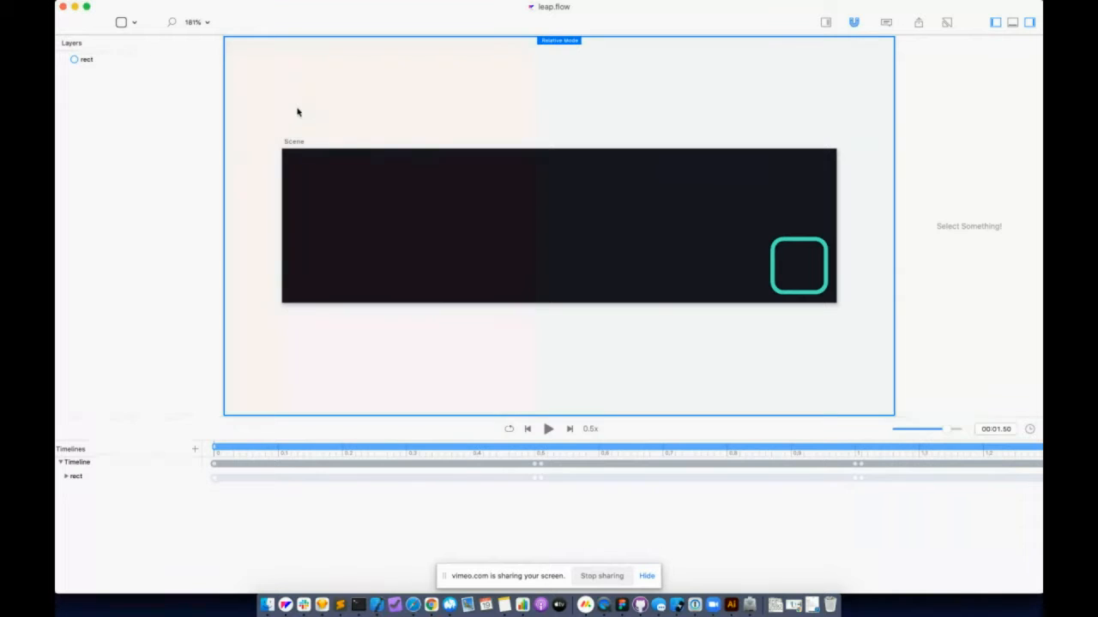
Open the recently used document anchorPoint.flow
key(super+Tab)
key(super+shift+Tab)
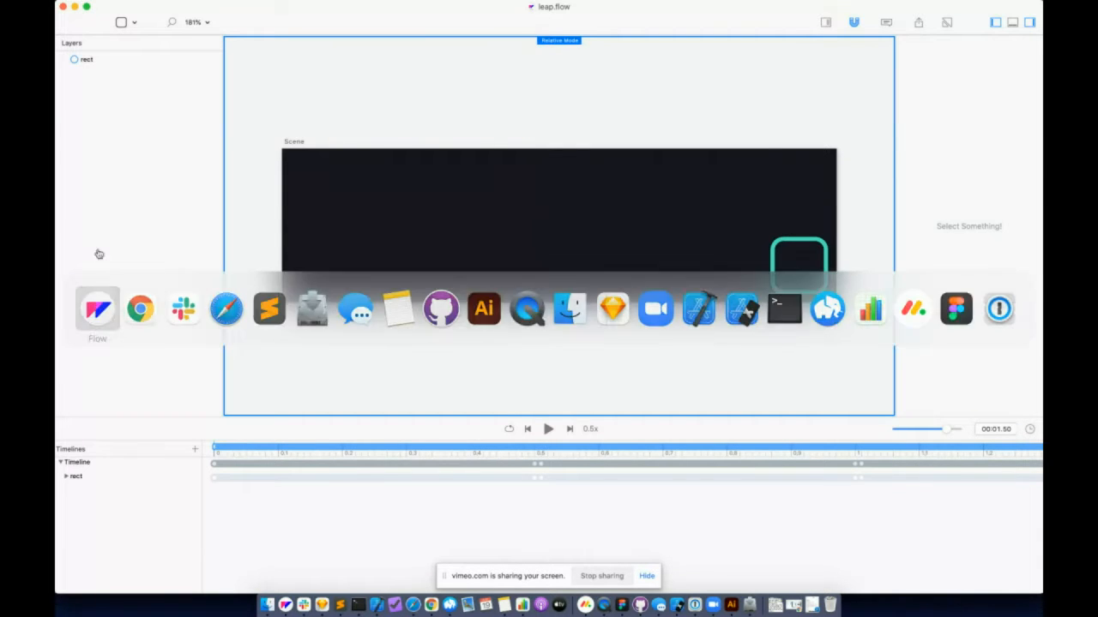
click(123, 6)
mouse_move(142, 36)
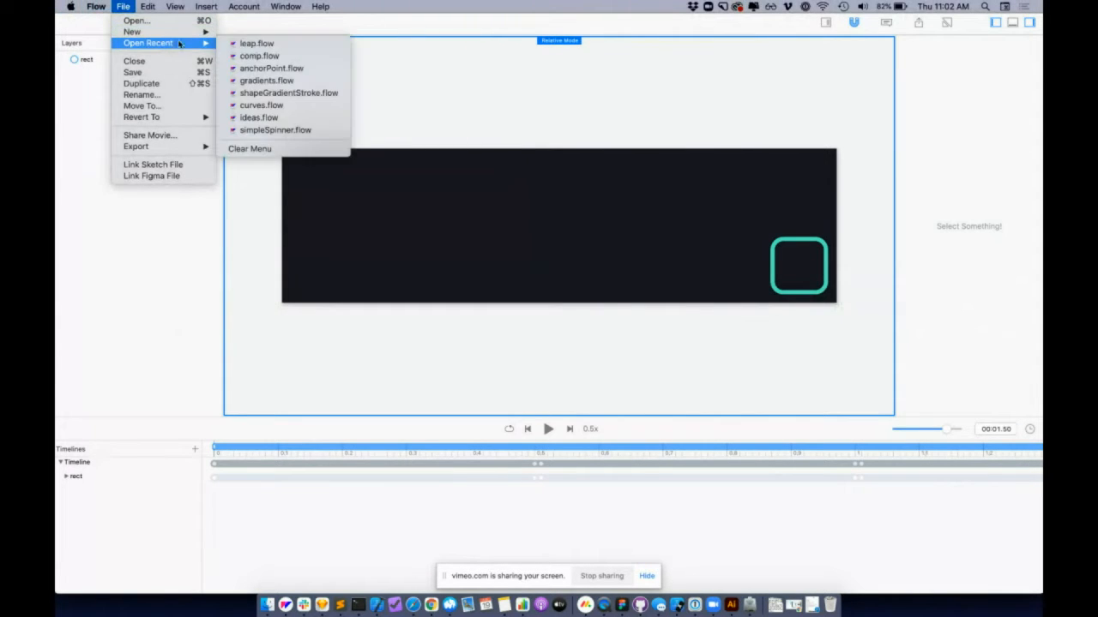
click(231, 67)
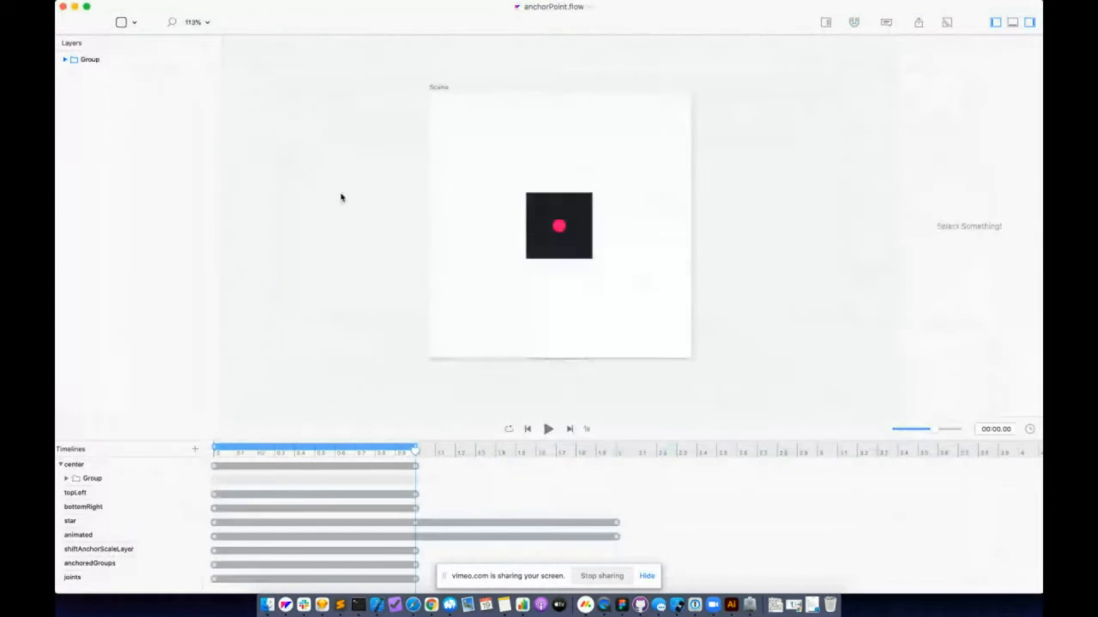
Switch to the shiftAnchorScaleLayer timeline, play its animation and scrub it from the start to 1 second
click(137, 562)
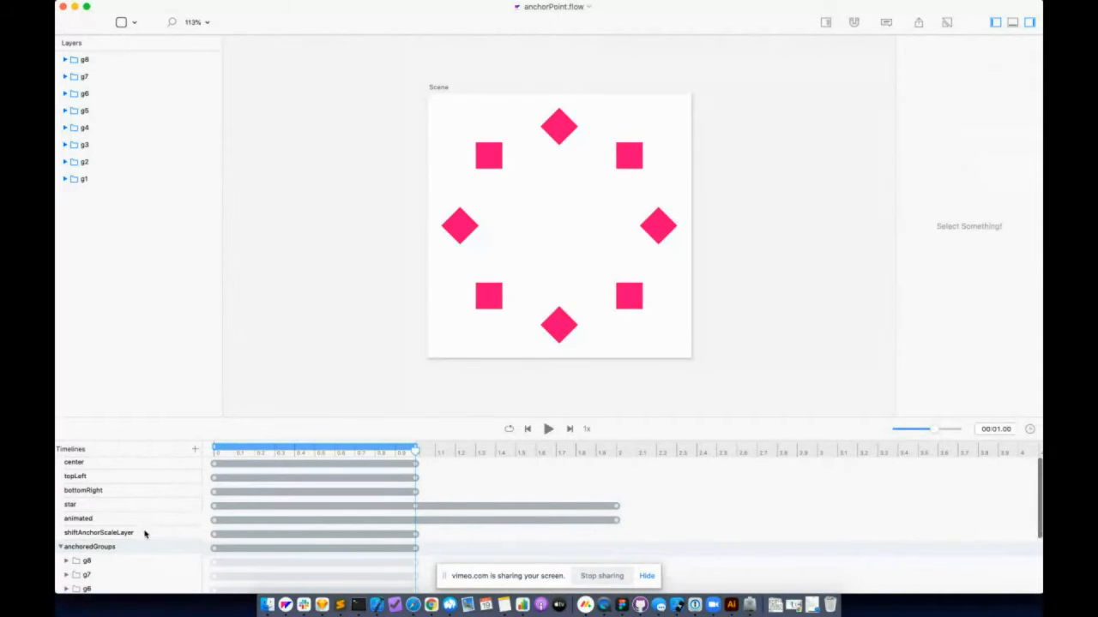
click(142, 532)
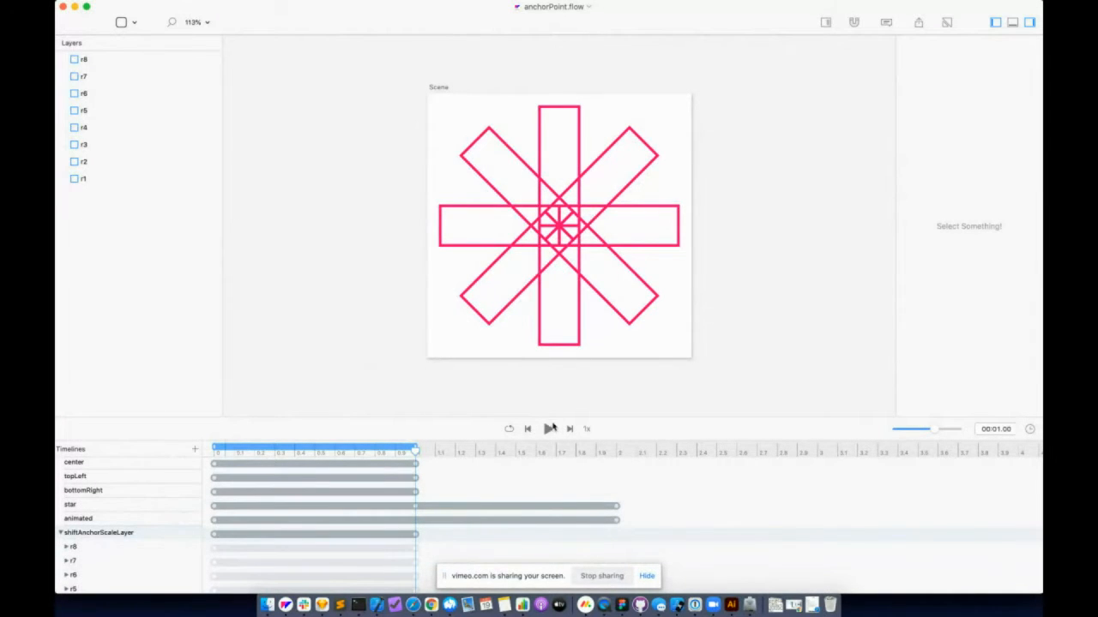
click(548, 429)
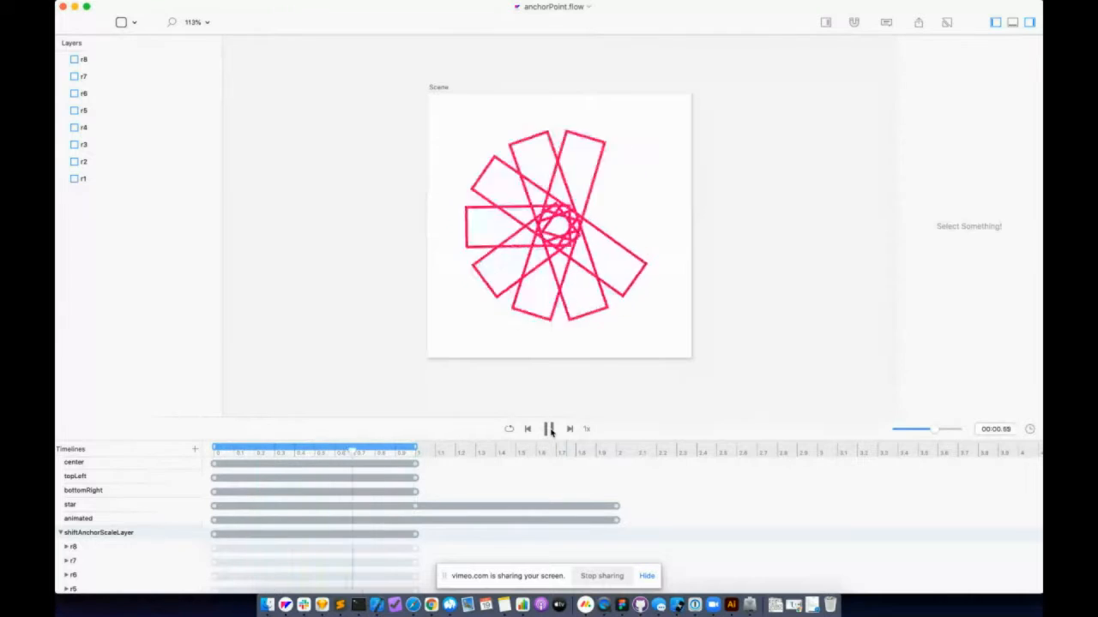
drag(399, 450, 196, 466)
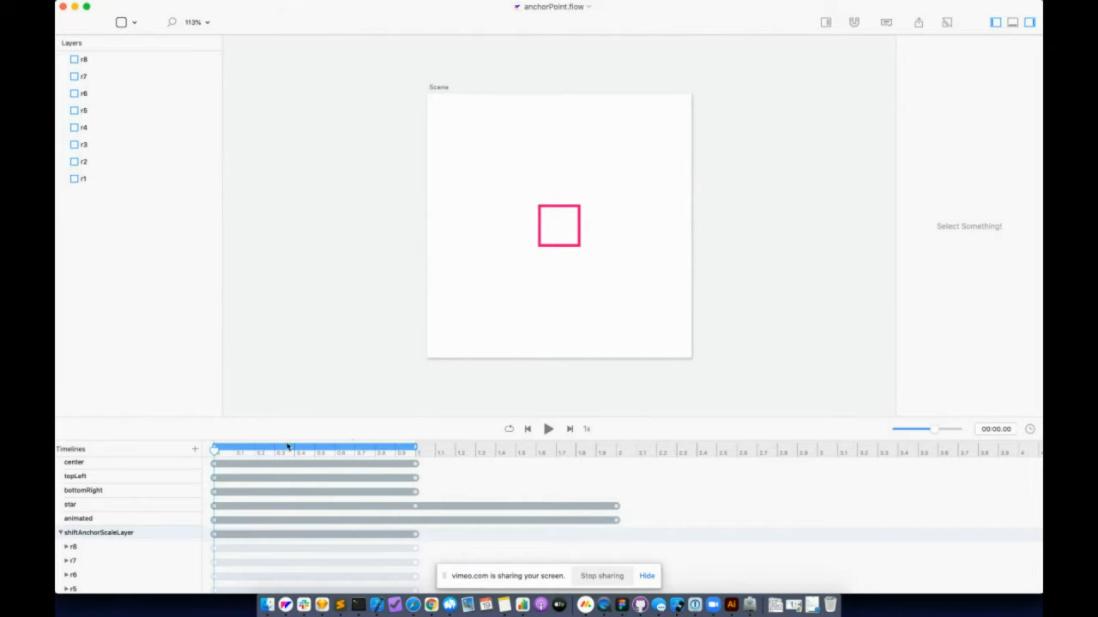
drag(214, 451, 416, 452)
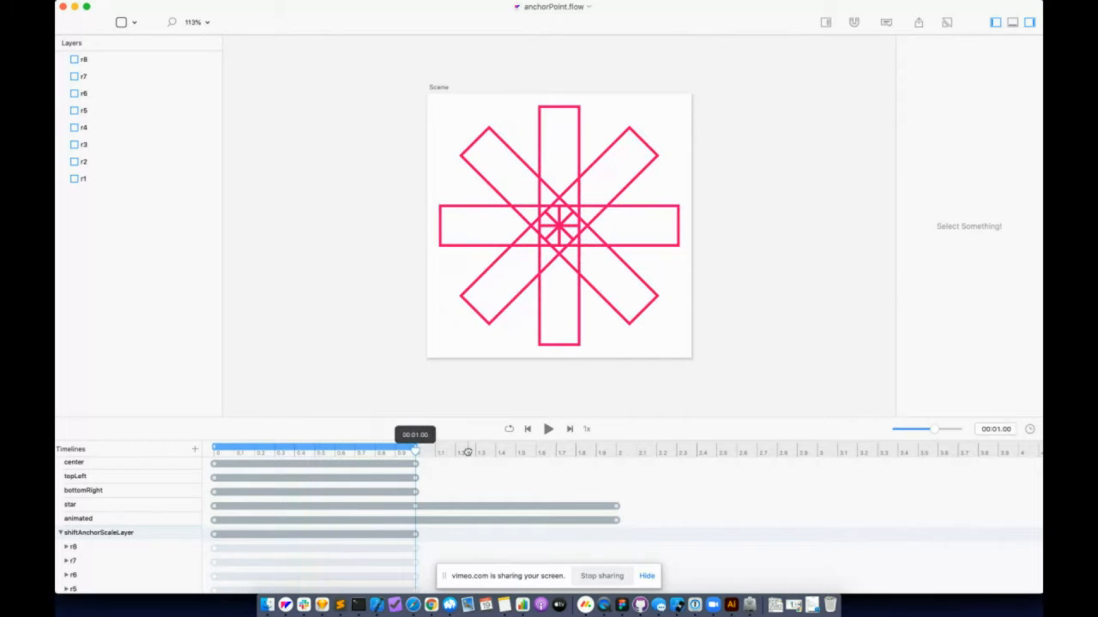
Expand layer r1 in the shiftAnchorScaleLayer timeline and enlarge the timeline scale and name column to examine its animated properties
scroll(74, 547, down, 5)
click(67, 559)
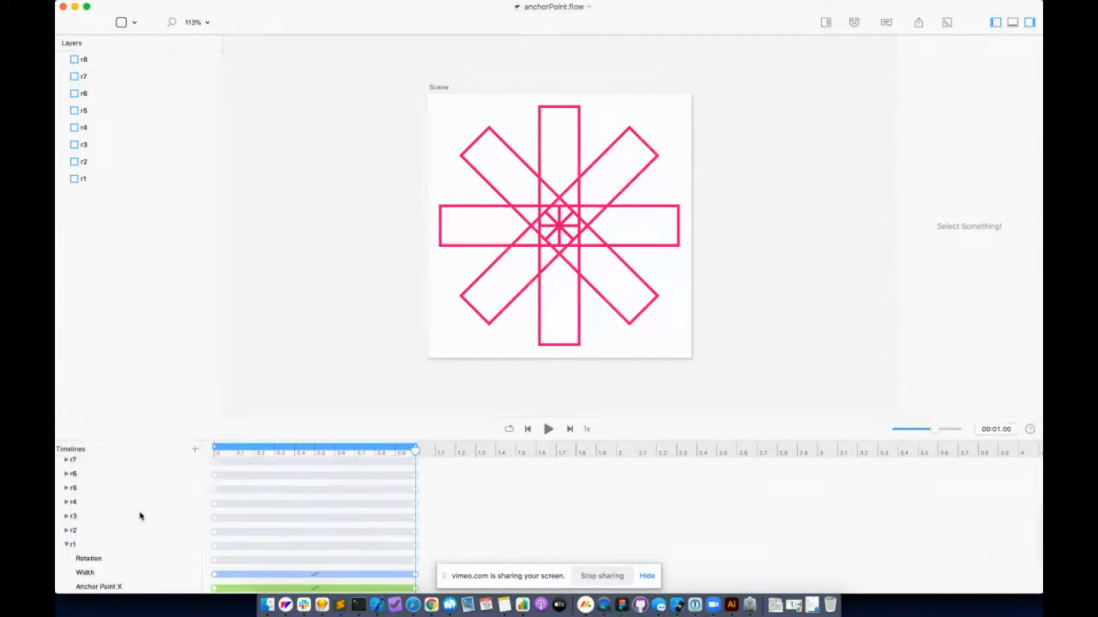
scroll(141, 515, down, 2)
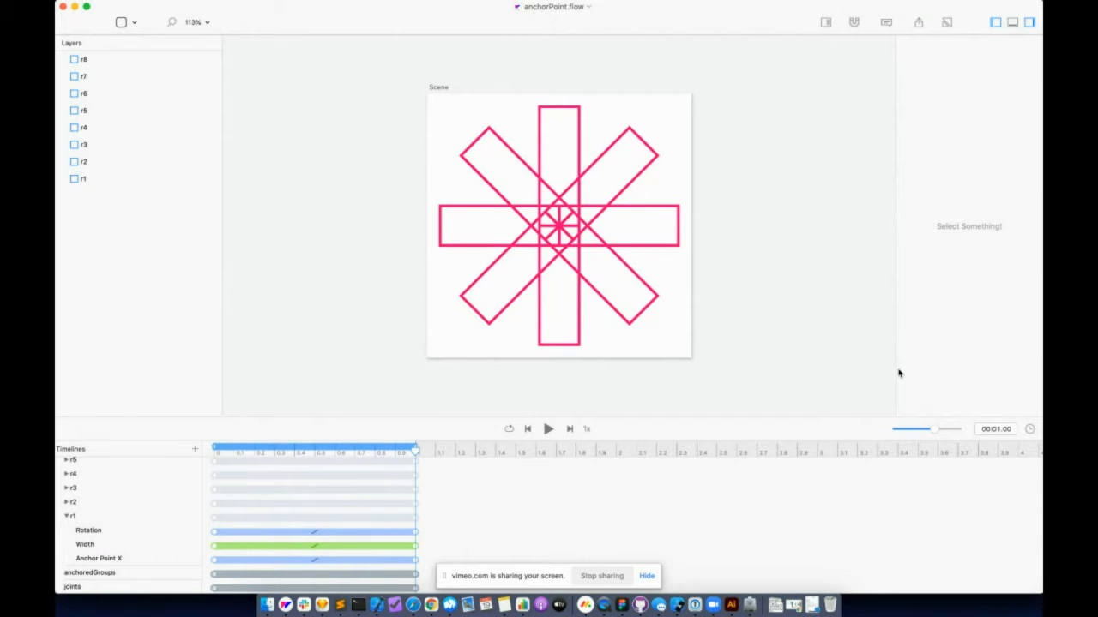
drag(933, 430, 946, 430)
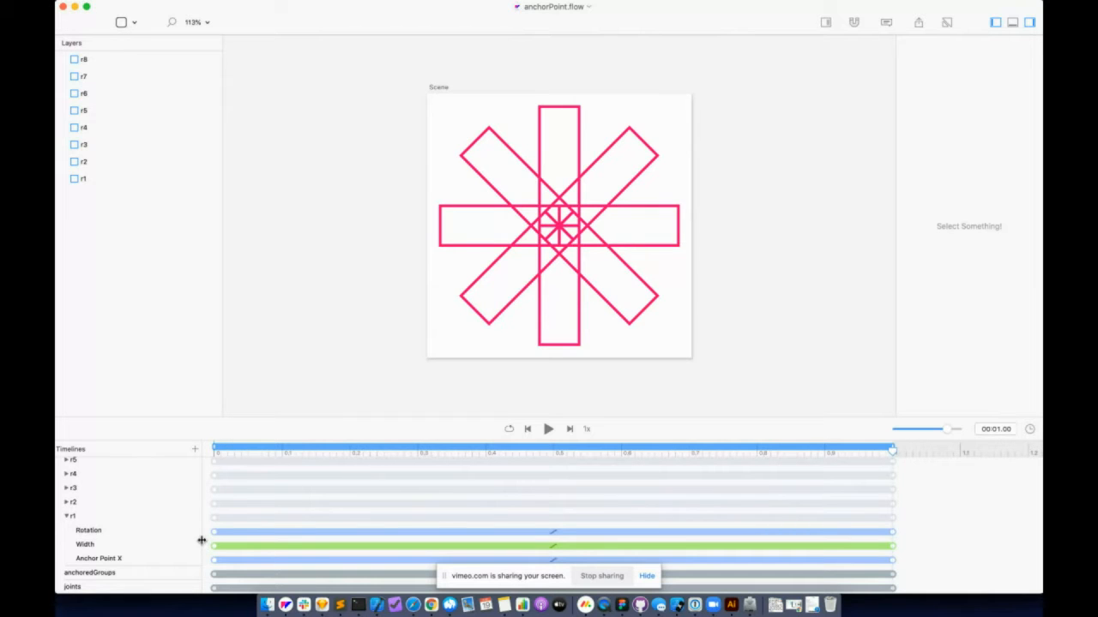
drag(197, 539, 221, 537)
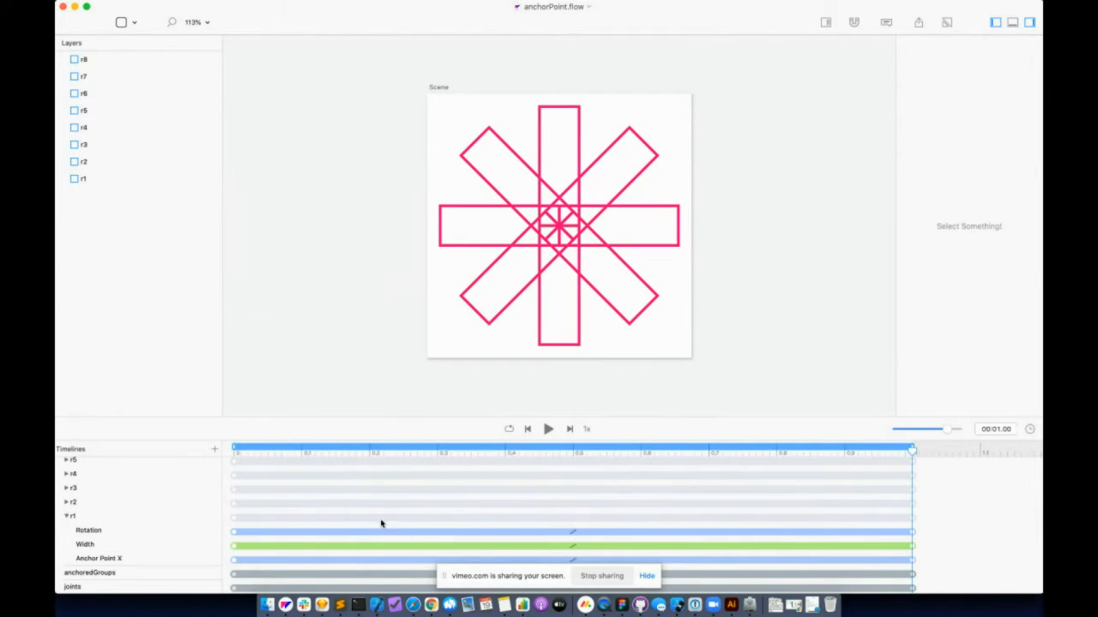
Switch to the anchoredGroups timeline, play its animation and scrub near the 1-second mark
click(143, 574)
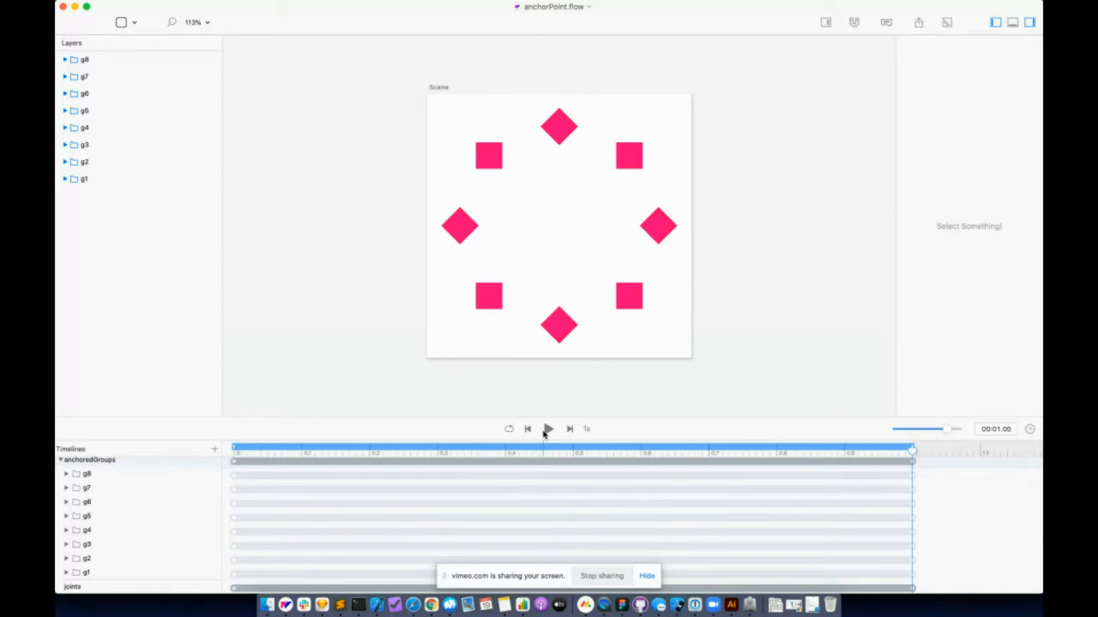
click(545, 431)
mouse_move(912, 452)
mouse_down()
mouse_move(248, 452)
mouse_move(911, 448)
mouse_up()
Expand group g1 in the layer list and compare the properties of the group with those of its r1 square
click(63, 179)
click(89, 196)
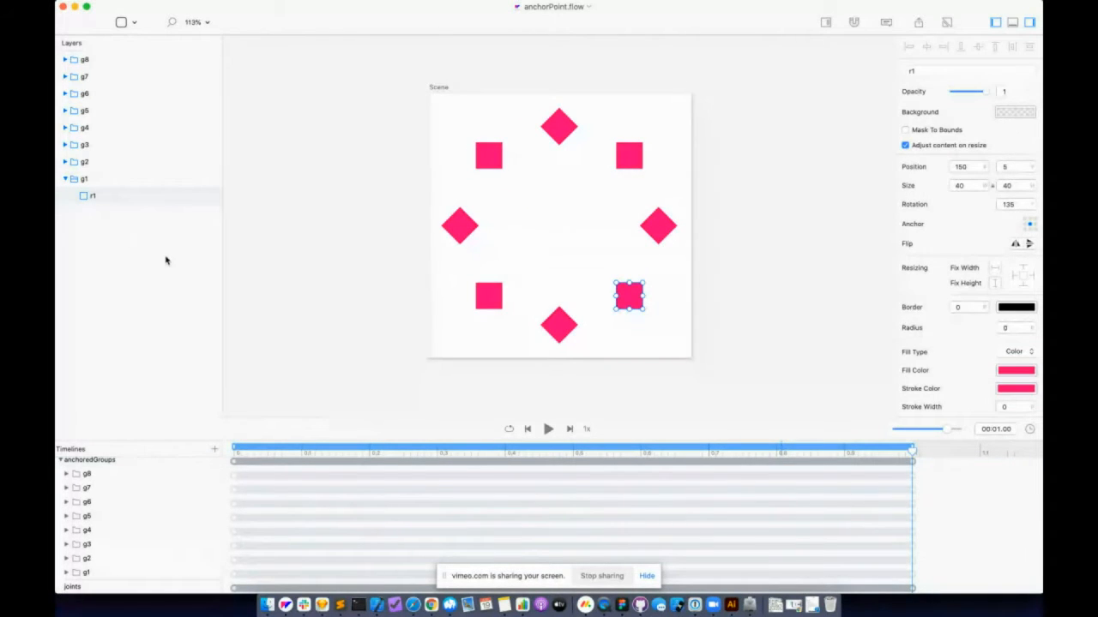
click(104, 179)
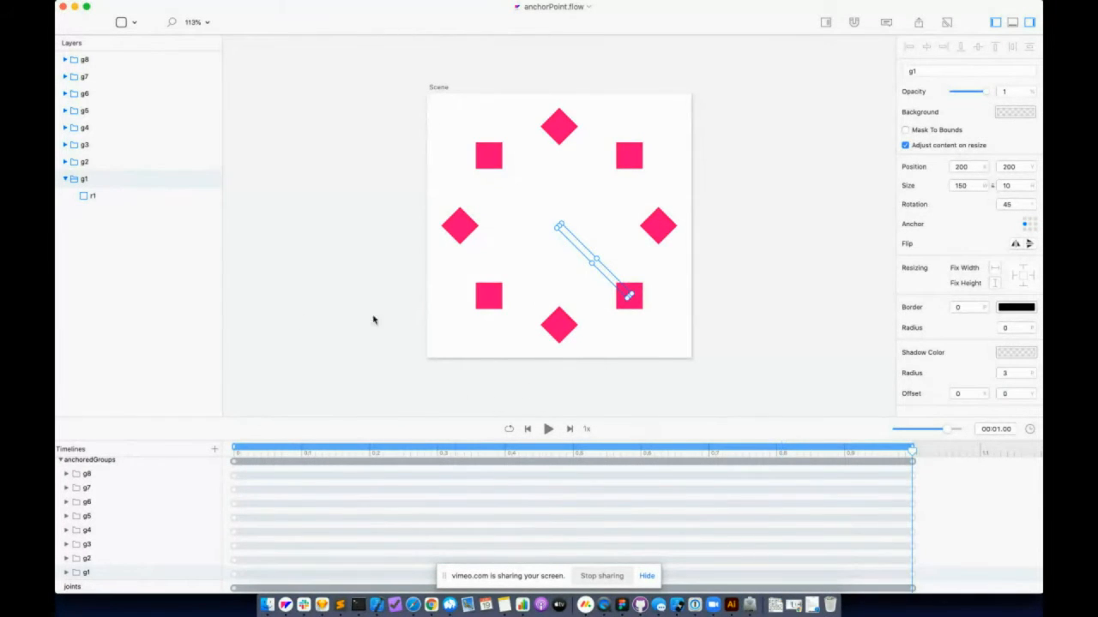
click(130, 196)
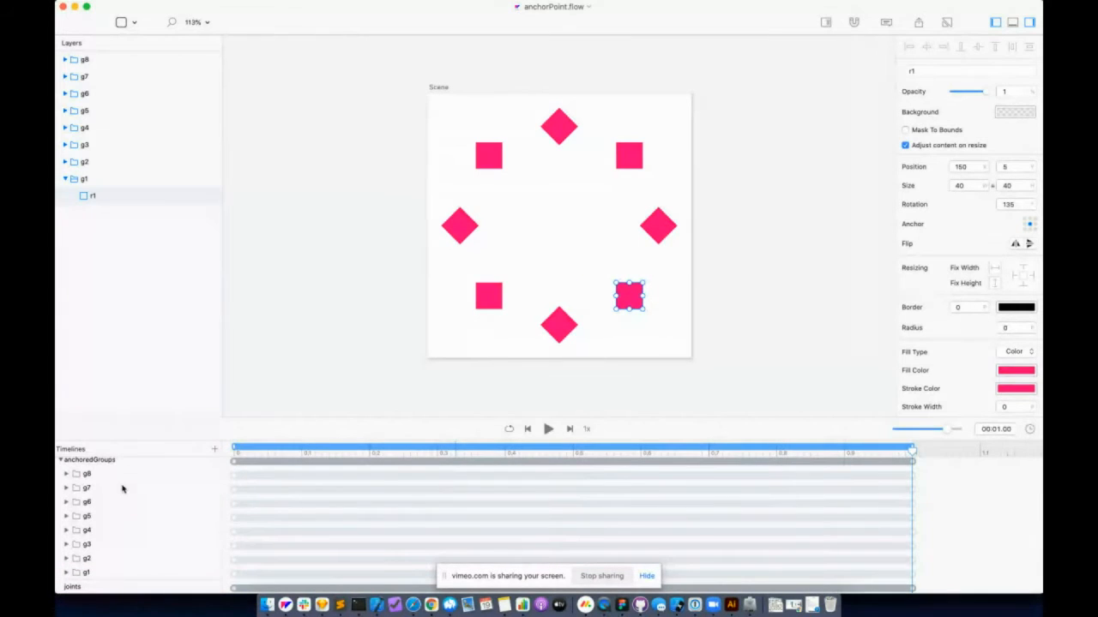
Expand group g8 and its r1 square in the timeline and examine which properties of each are animated
click(67, 476)
click(73, 488)
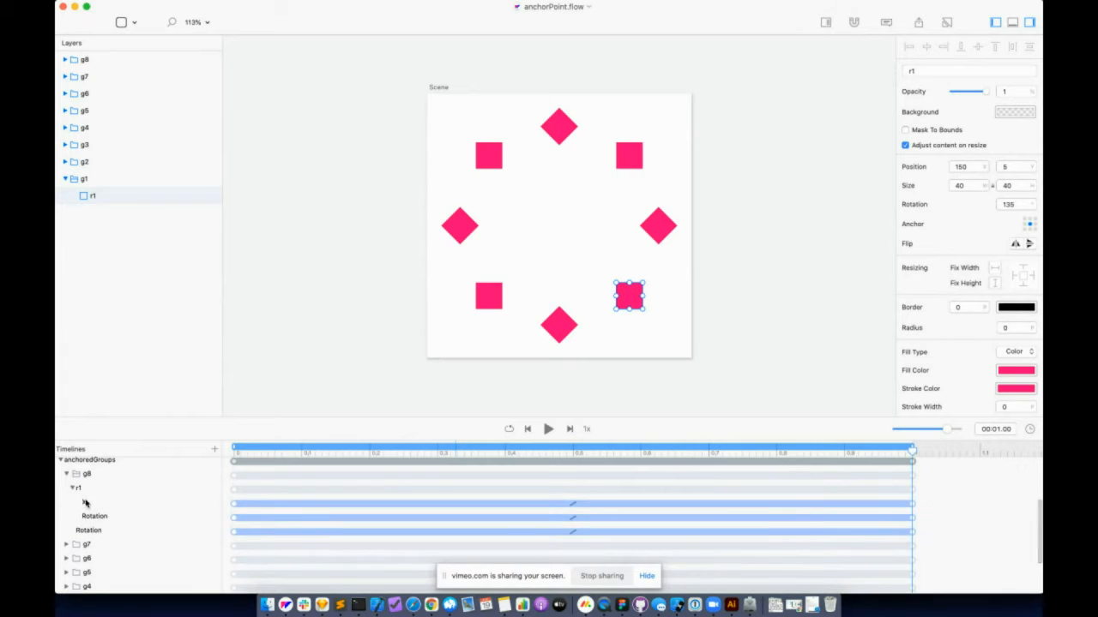
click(79, 487)
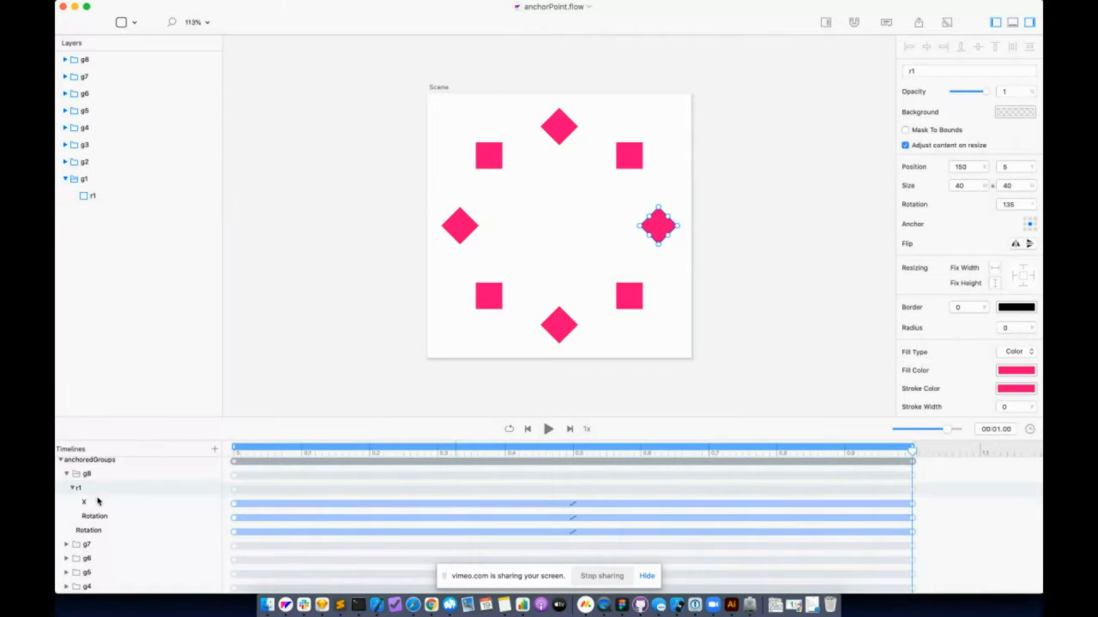
click(99, 502)
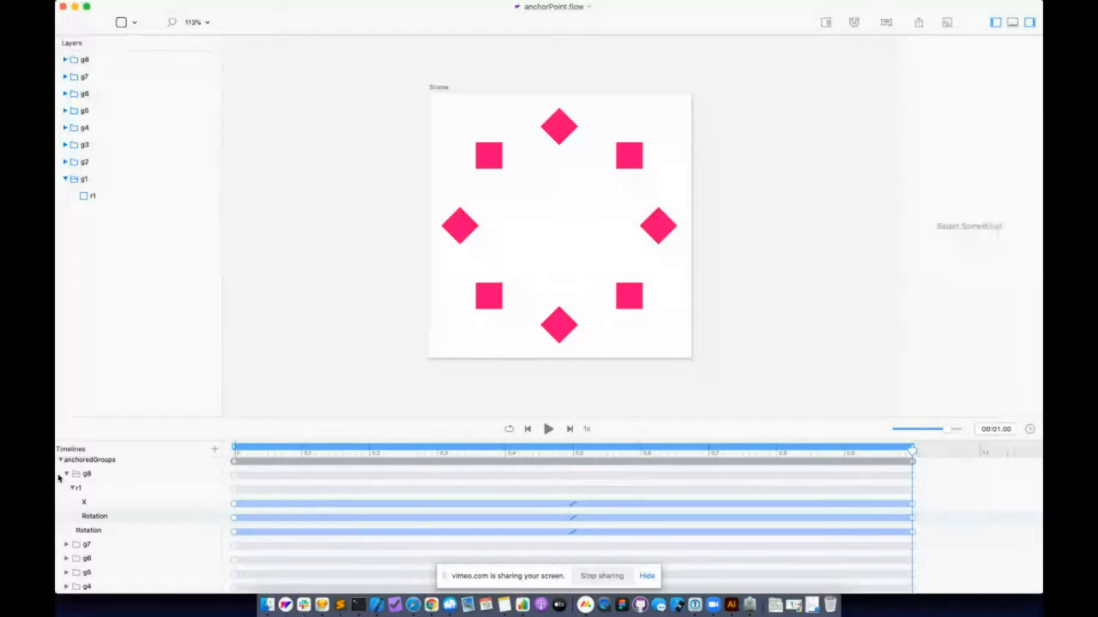
click(109, 477)
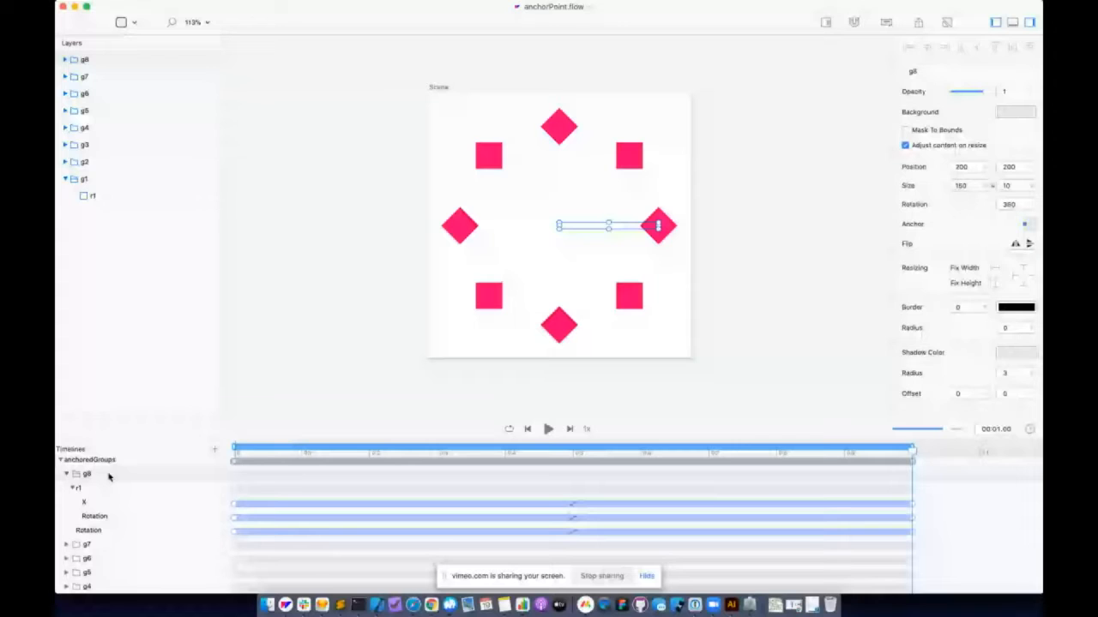
Scrub the anchoredGroups animation with group g8 selected to examine how the group rotates about its anchor
click(899, 452)
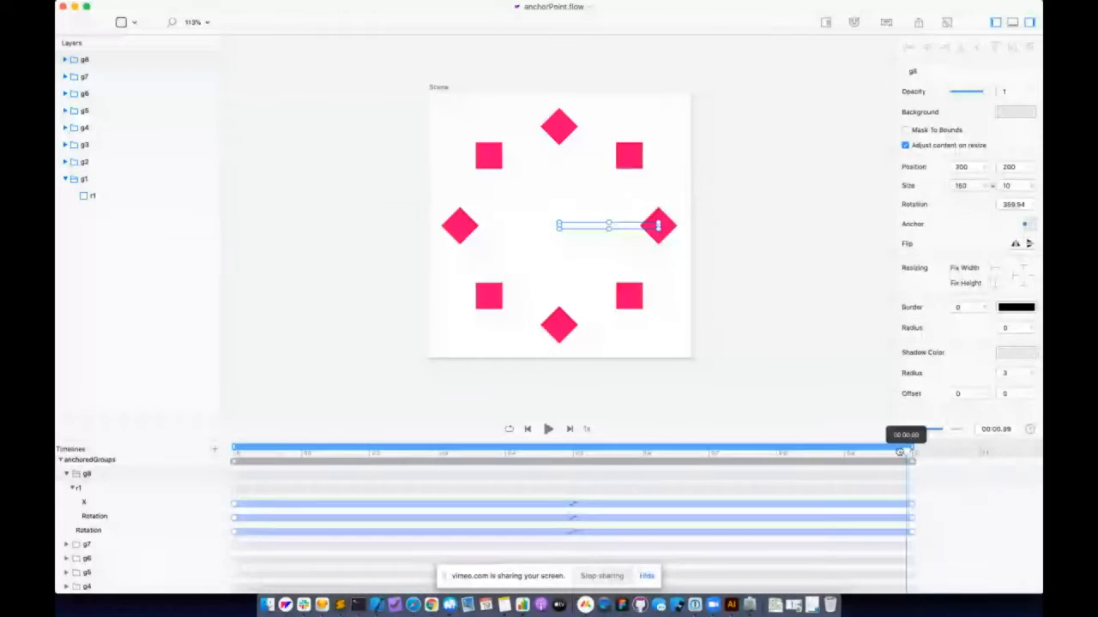
drag(899, 452, 948, 551)
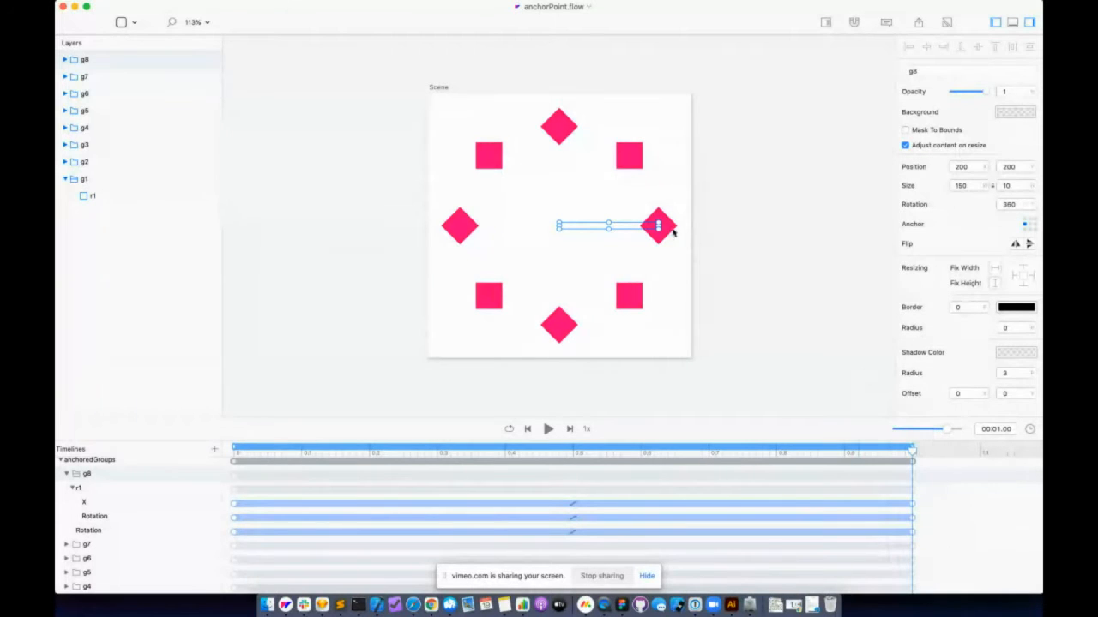
drag(909, 446, 972, 475)
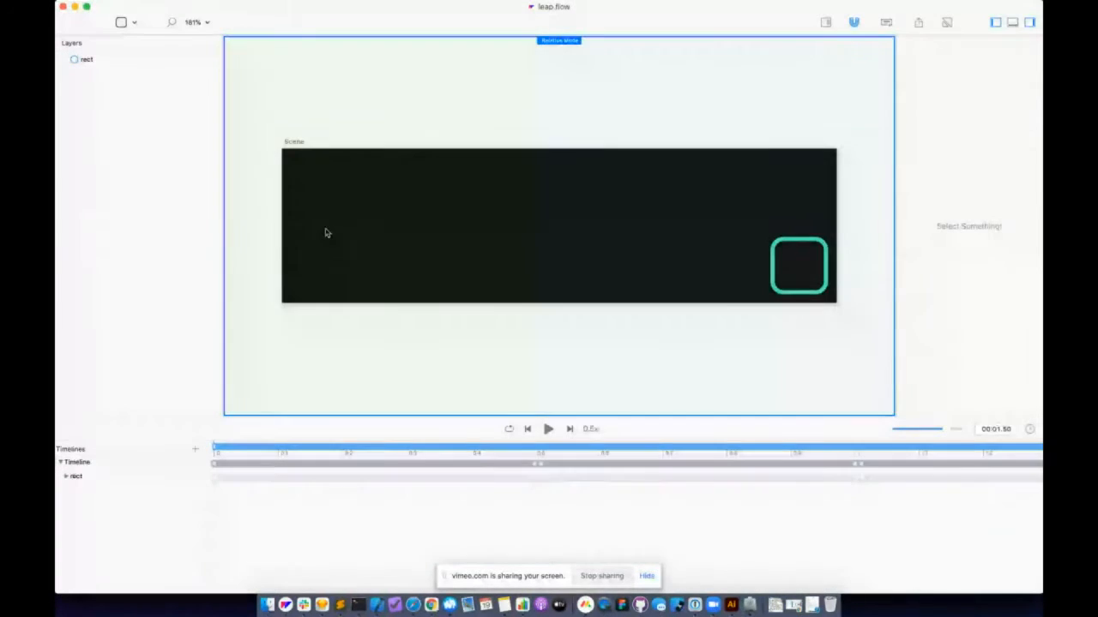
Play the animation in leap.flow and check the scene's width and height
click(545, 429)
click(295, 143)
double_click(1008, 85)
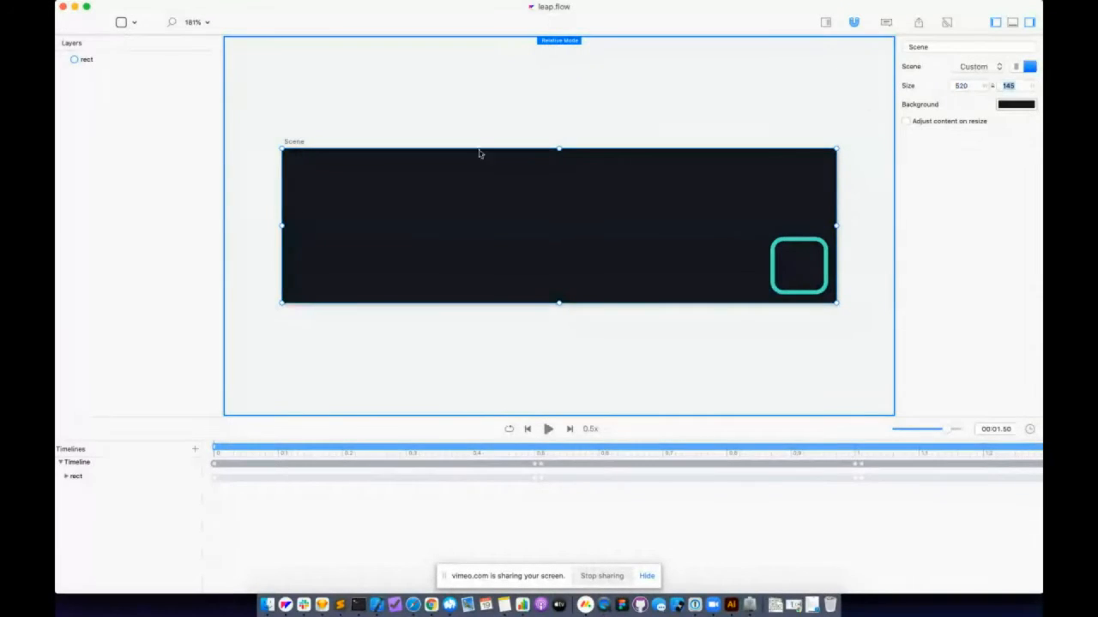
Add a new timeline and set its scene size to 520 by 145, fitting the scene in the canvas
click(195, 450)
click(437, 89)
double_click(963, 85)
text(520)
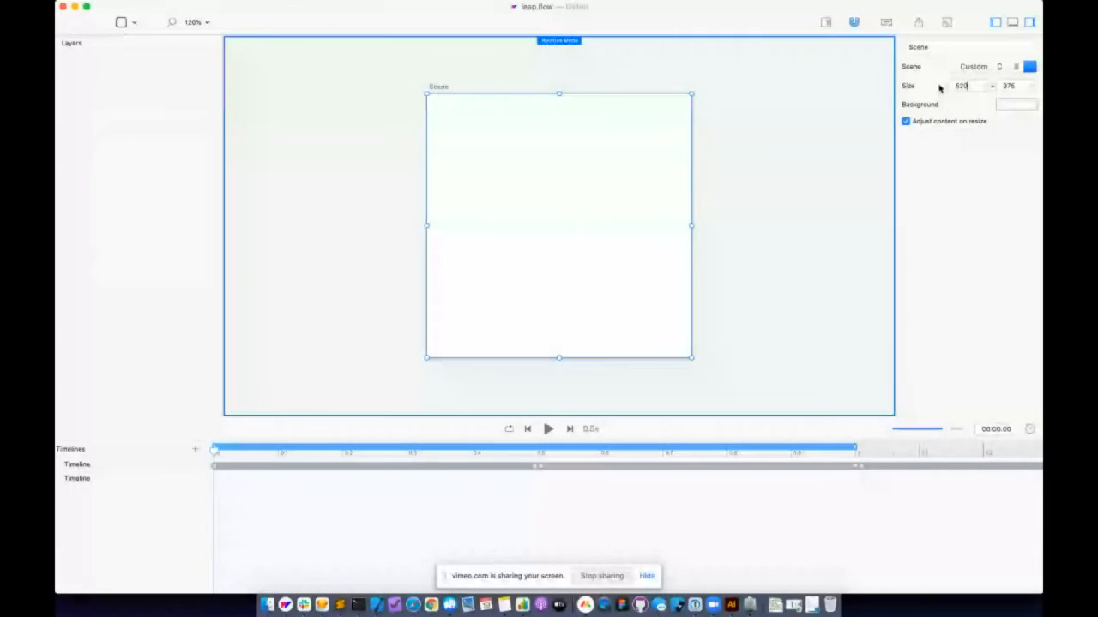
key(Tab)
text(1)
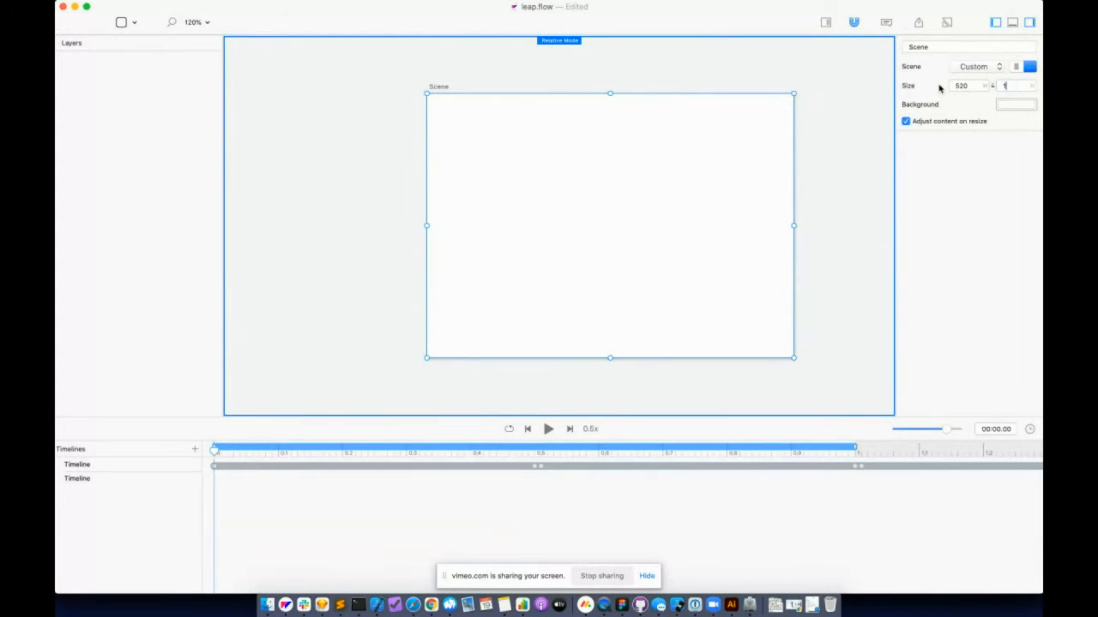
text(45)
key(Return)
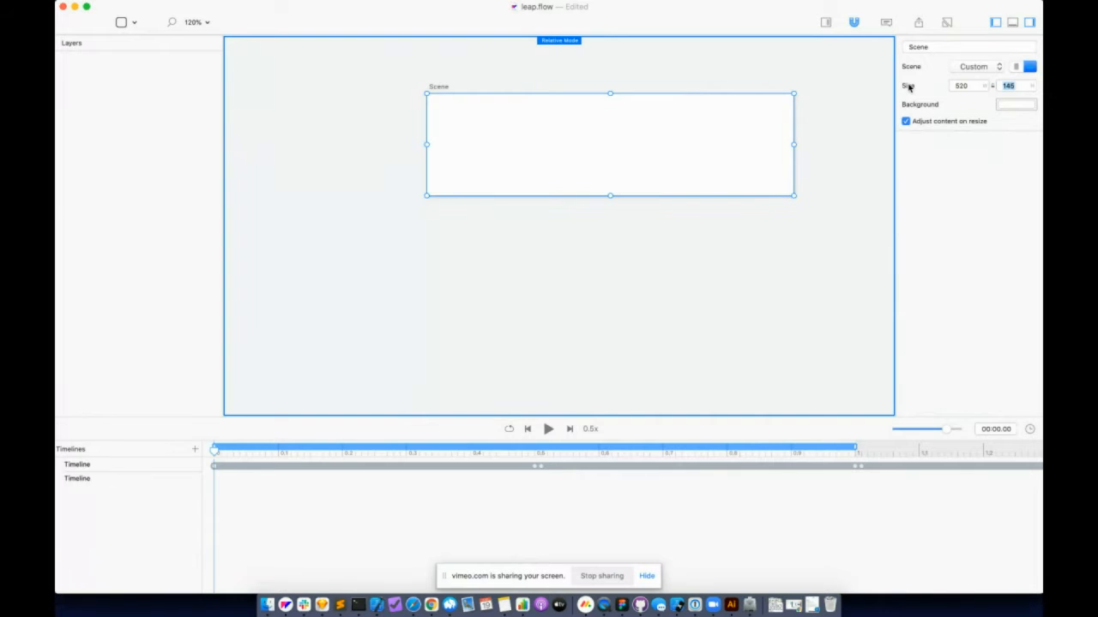
key(super+1)
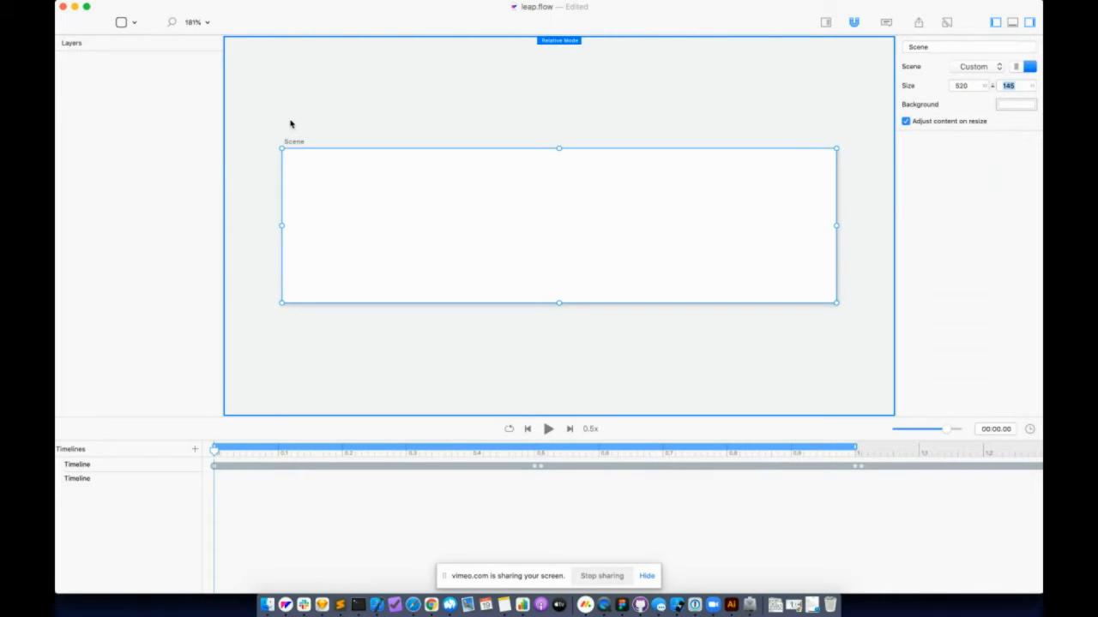
scroll(548, 111, left, 10)
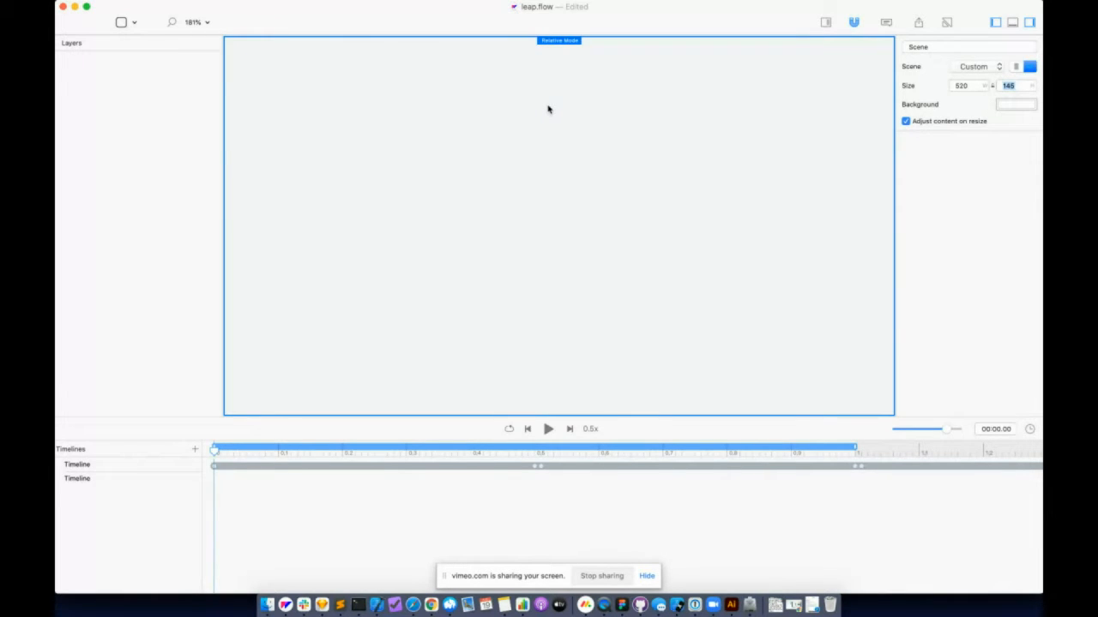
key(super+1)
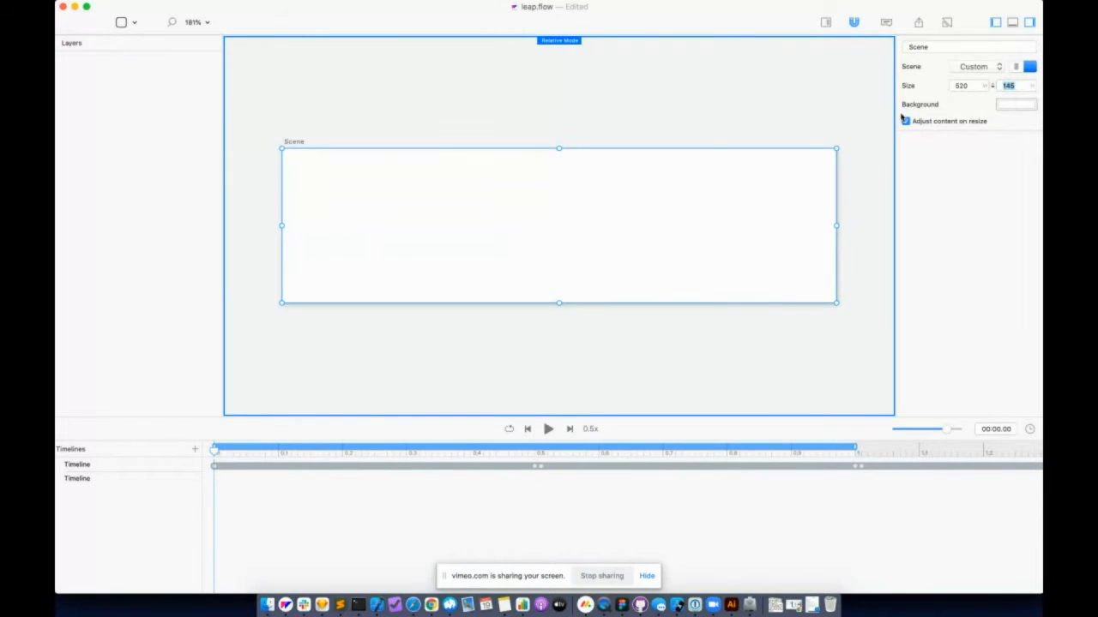
Set the new scene's background to the dark colour 16161D and expand the window to full screen
click(1017, 105)
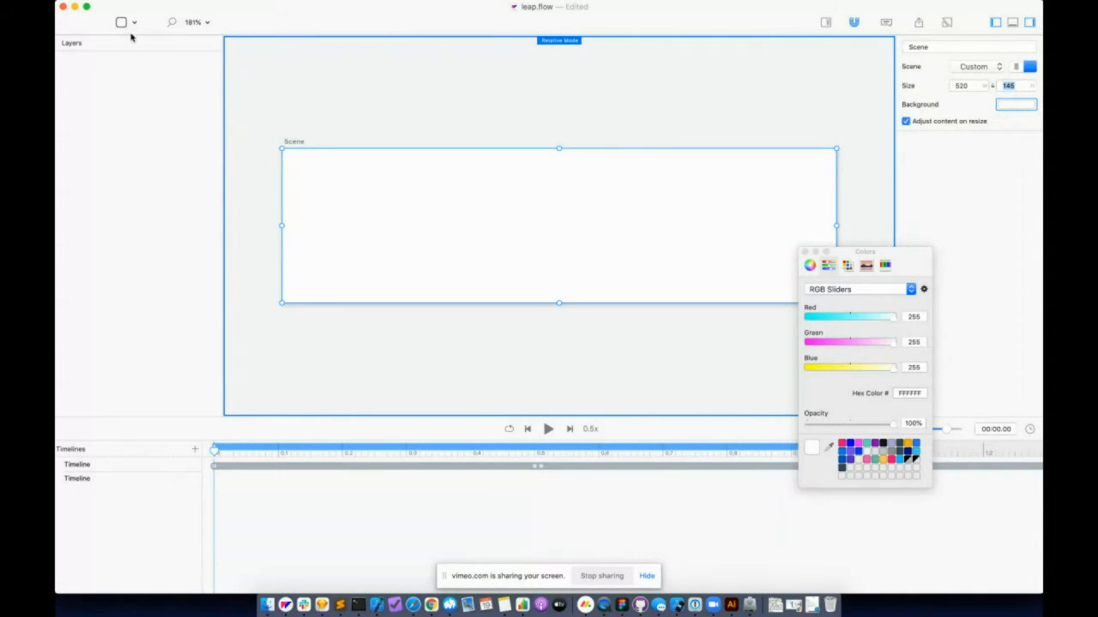
click(86, 8)
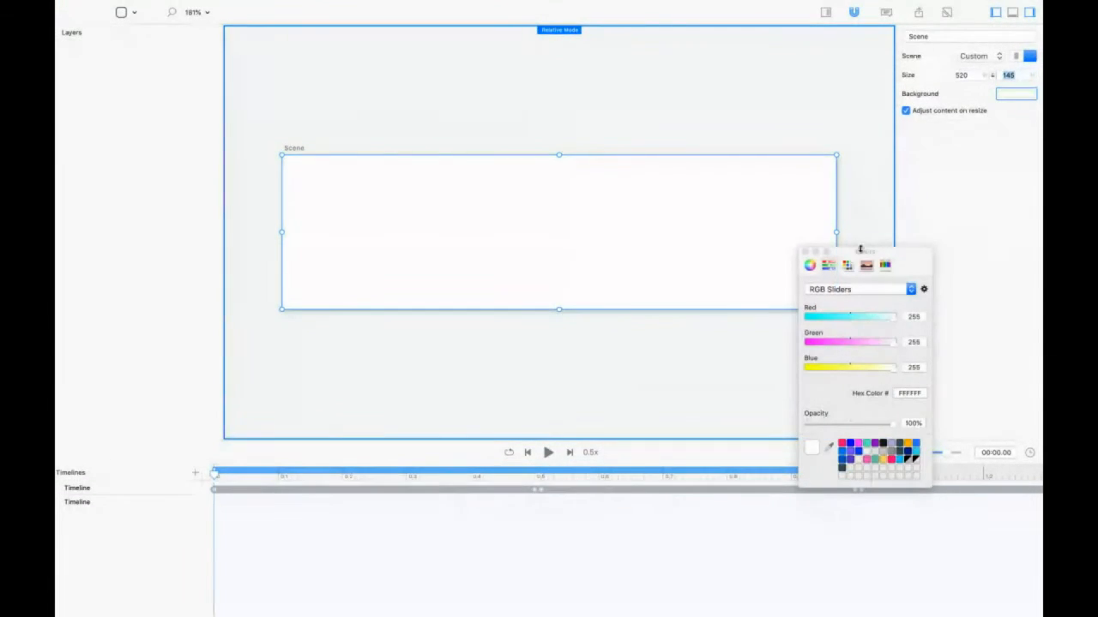
drag(884, 445, 1010, 94)
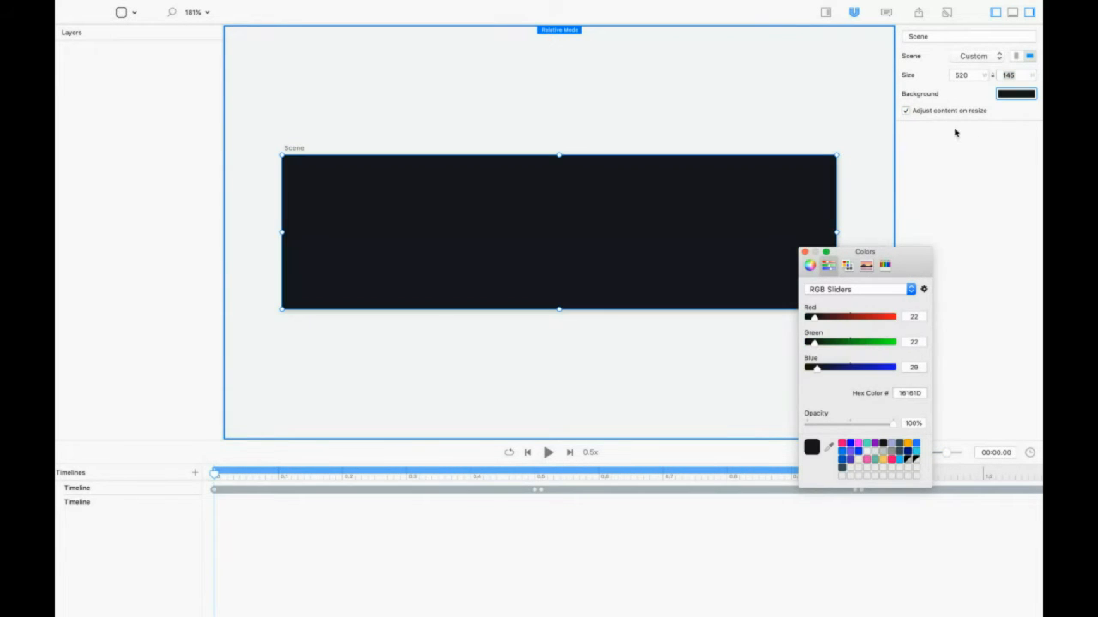
click(804, 252)
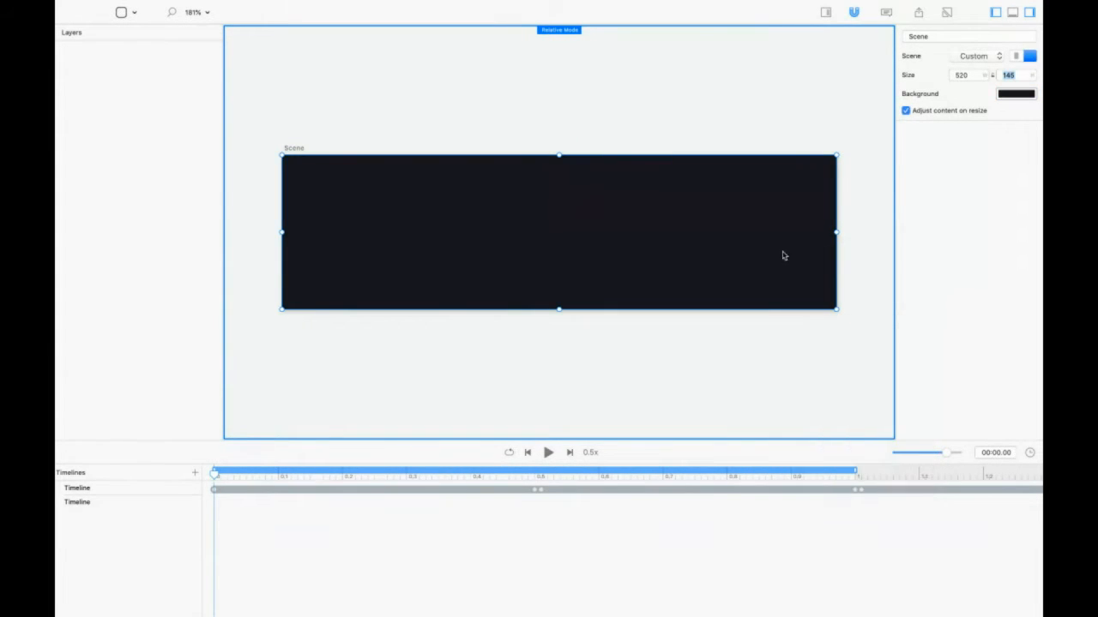
Add a rectangle to the scene and set its size to 60 by 60
click(123, 12)
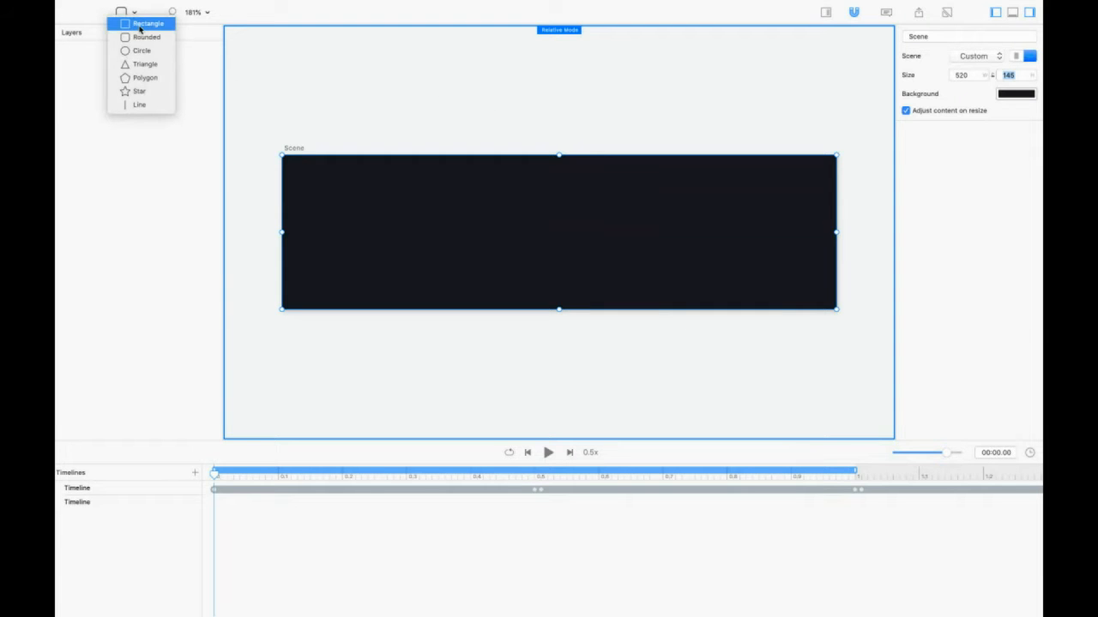
click(140, 27)
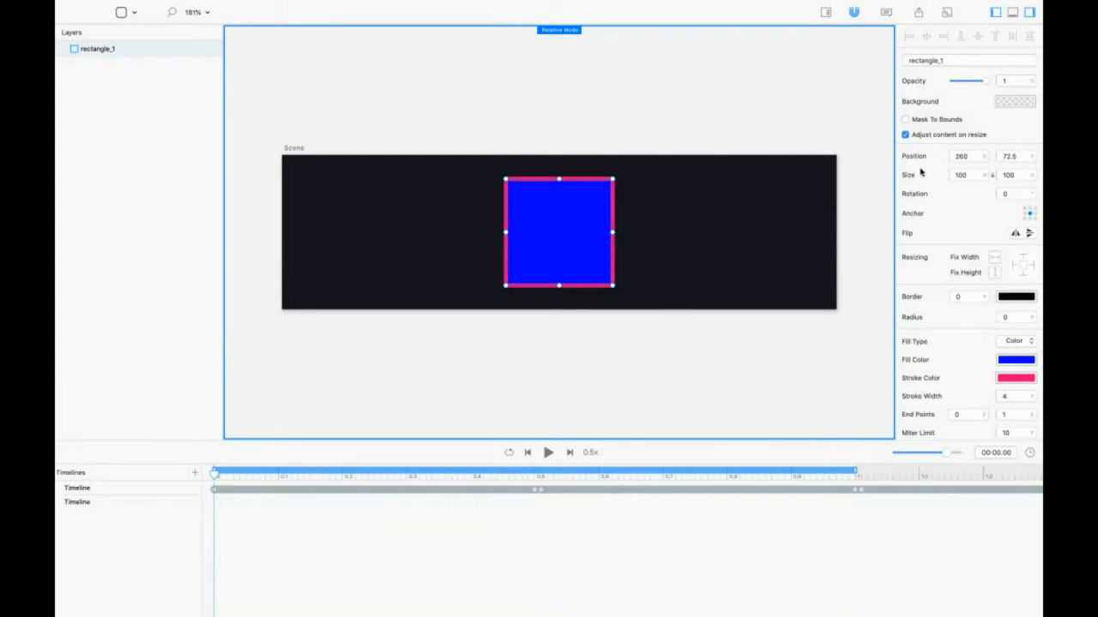
drag(971, 175, 946, 174)
key(Return)
key(Tab)
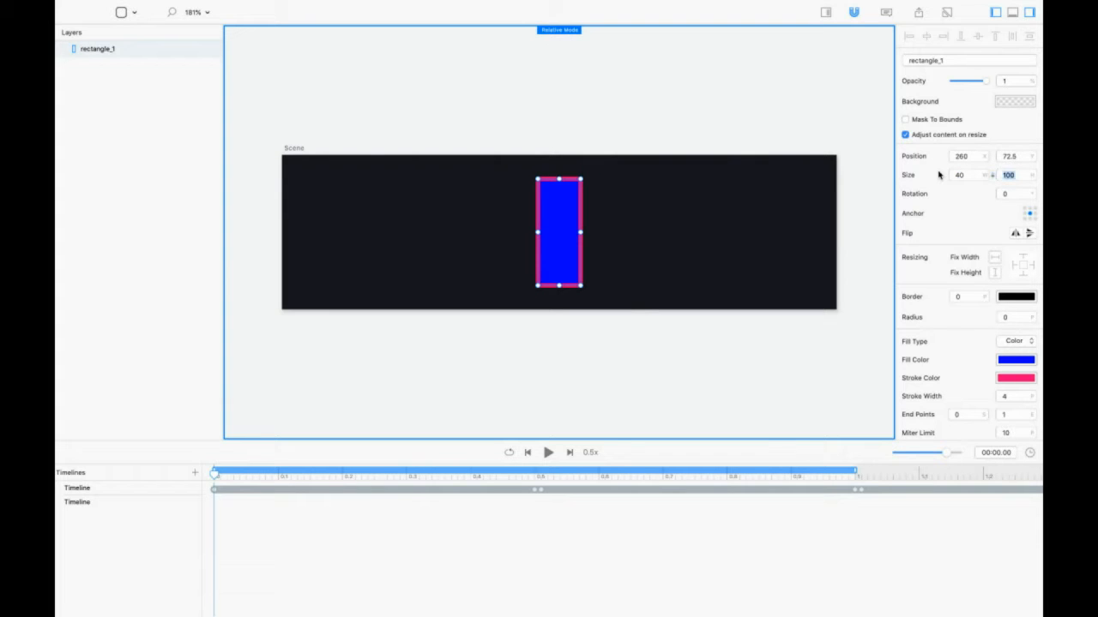
text(40)
key(Return)
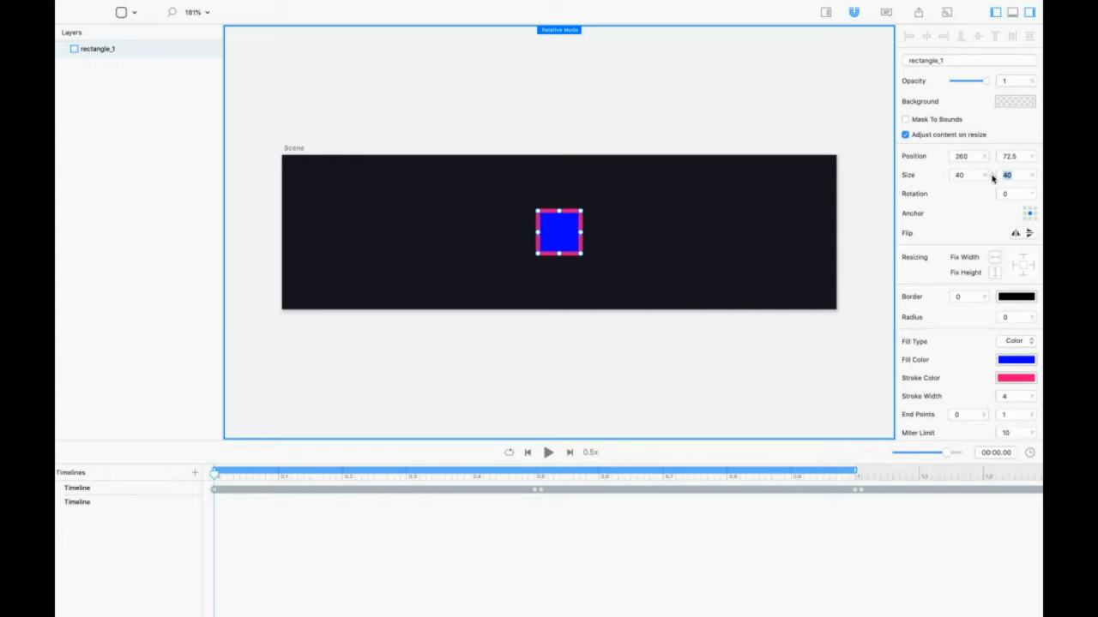
key(Return)
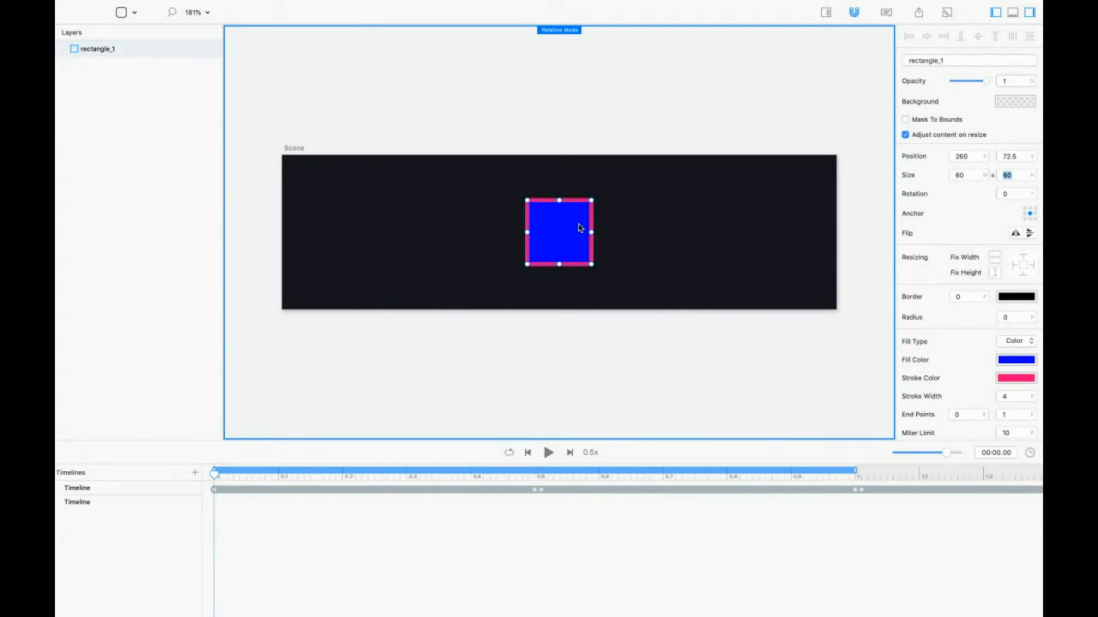
Round all four corner points of the rectangle with a radius of 10
double_click(575, 227)
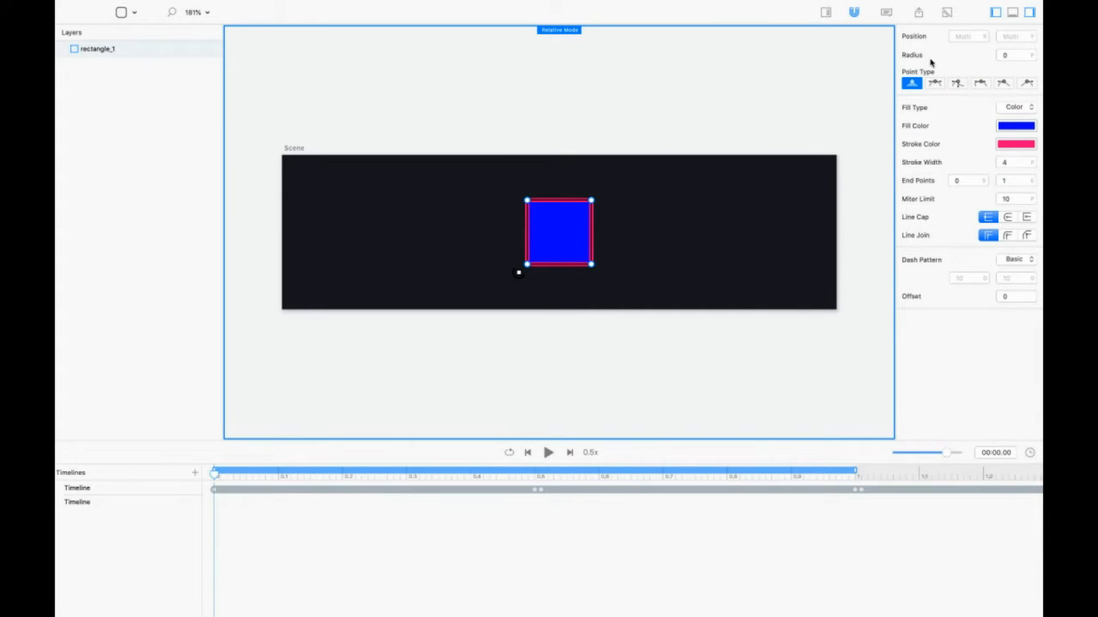
click(1008, 55)
click(669, 101)
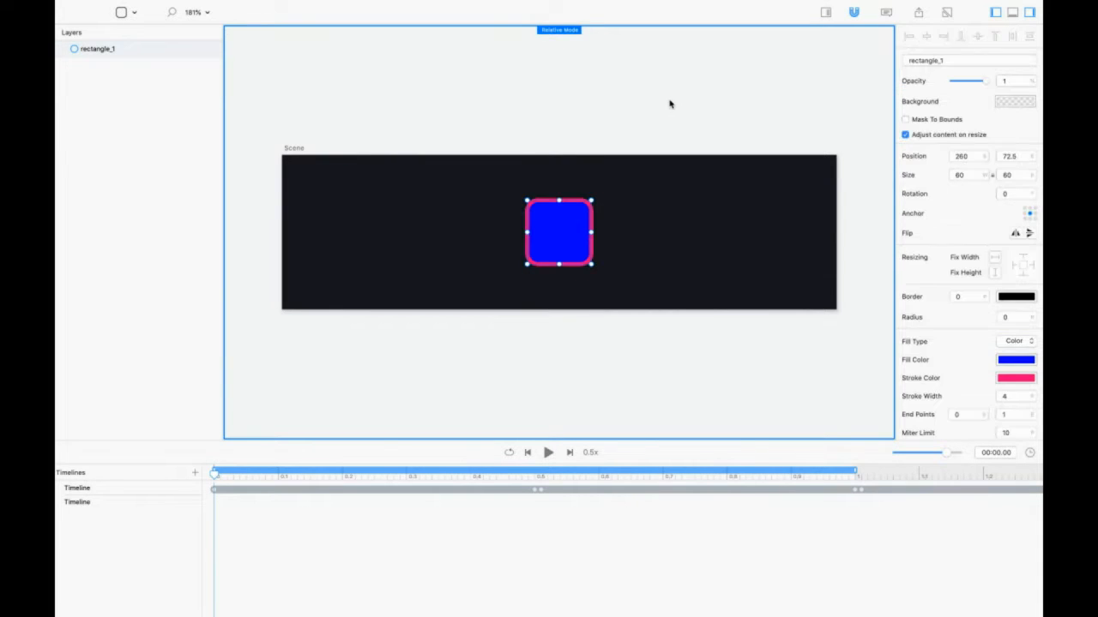
double_click(562, 228)
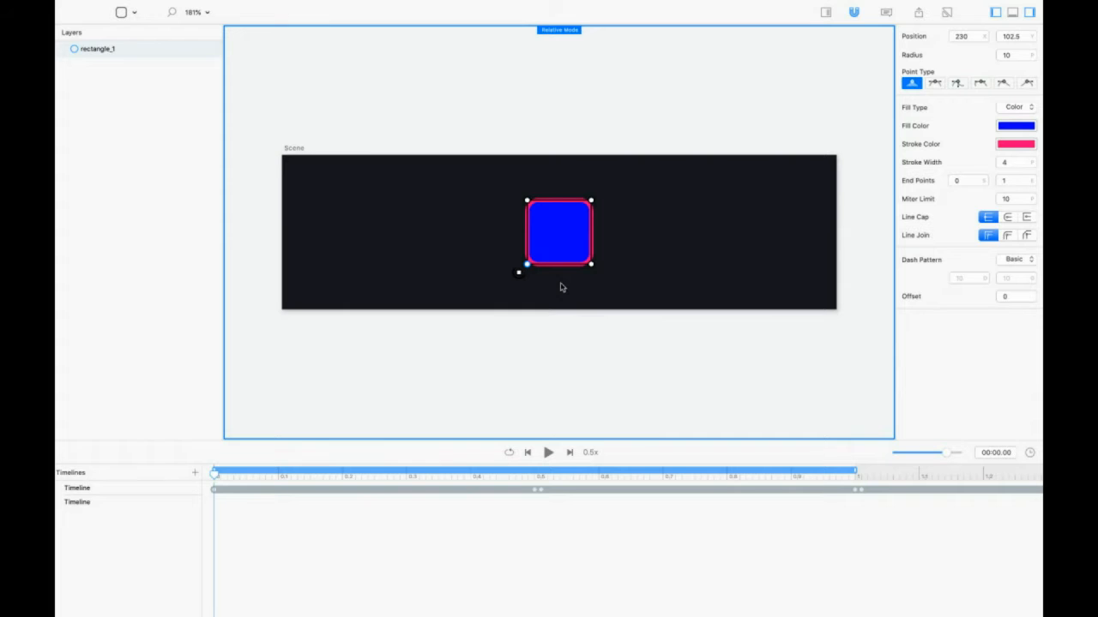
key(super+a)
key(Escape)
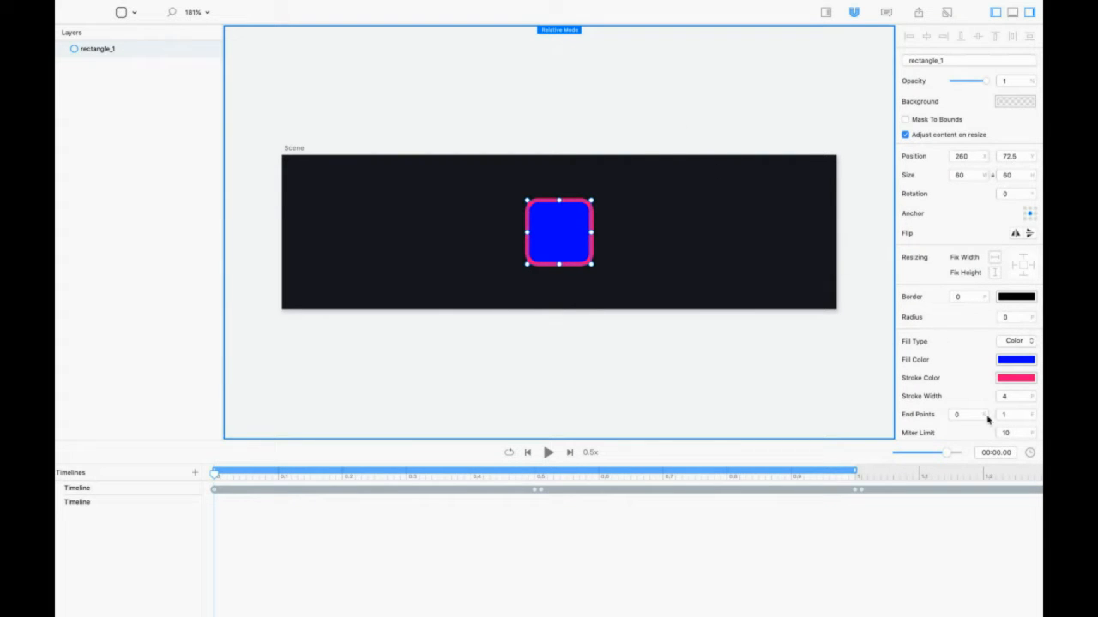
Set the rectangle's fill to the dark colour 16161D and its stroke to the teal colour 50E3C2
click(1005, 364)
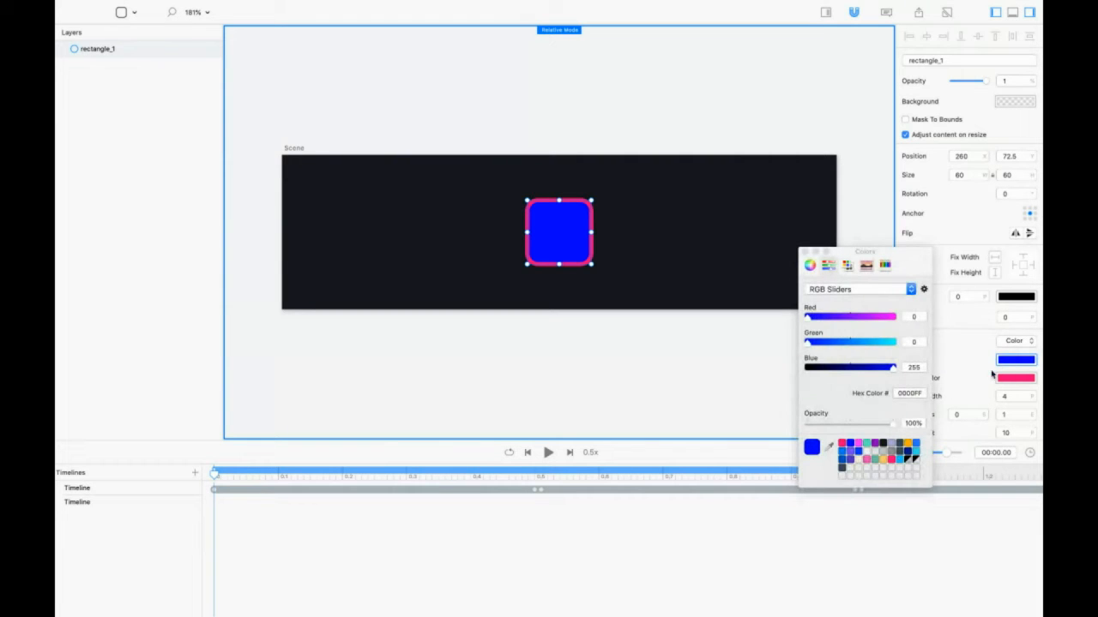
click(883, 444)
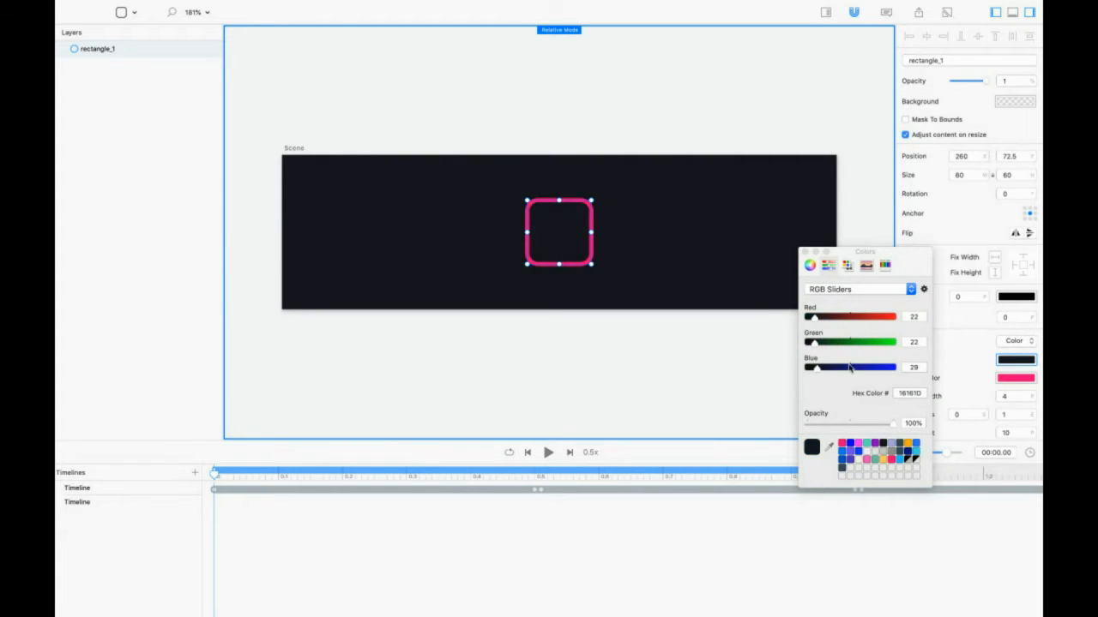
click(804, 254)
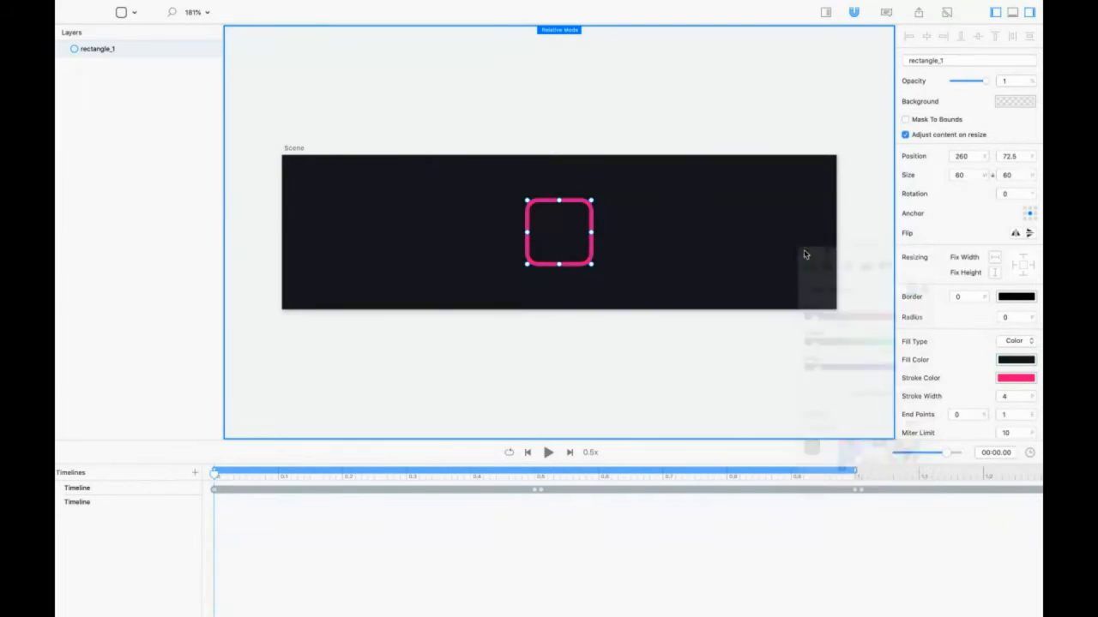
click(1020, 380)
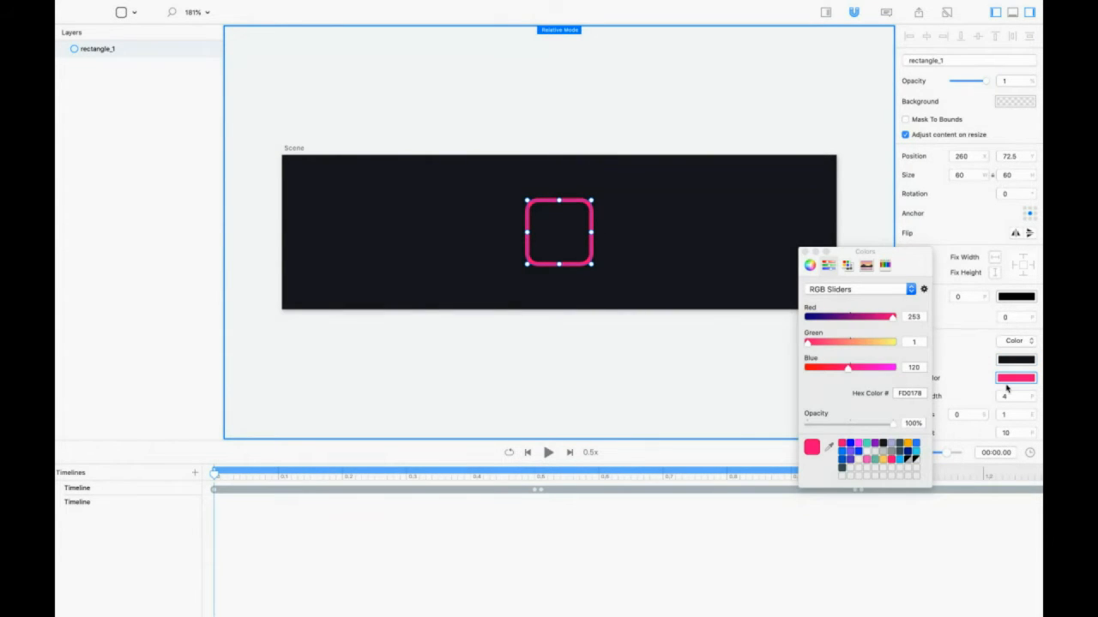
click(868, 446)
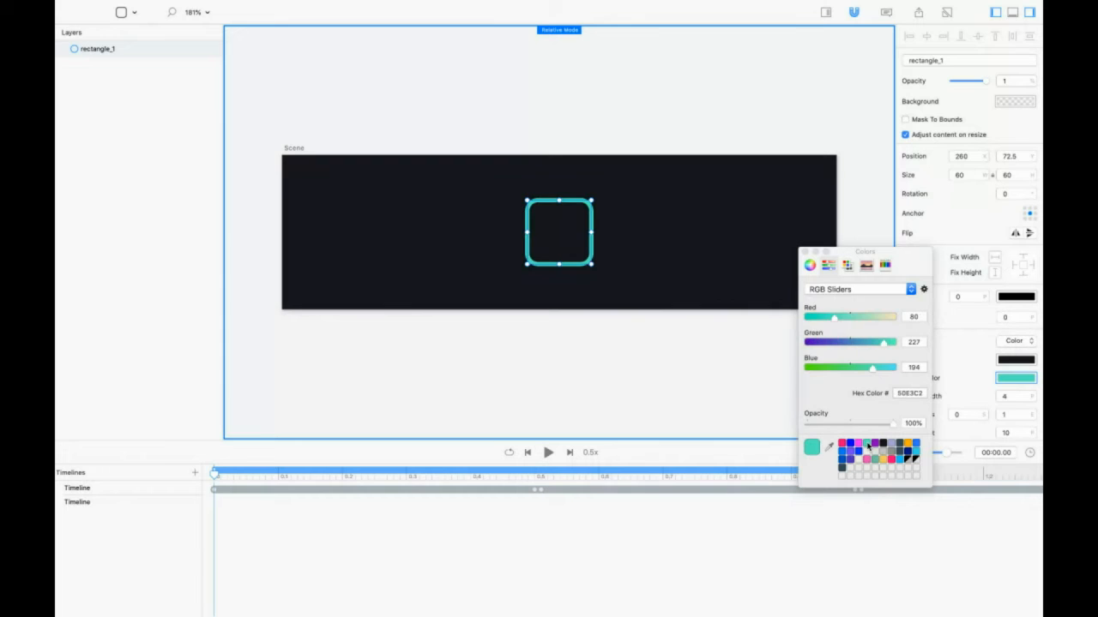
click(804, 252)
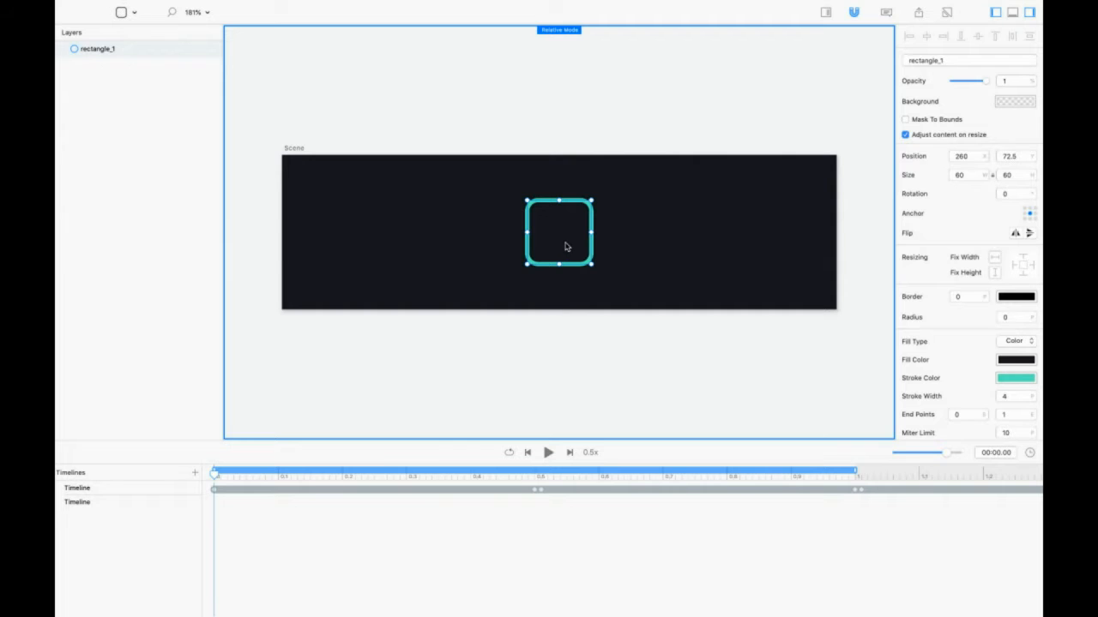
Move the rectangle to the scene's lower-left corner and offset it 10 from both edges, at position 40, 105
drag(566, 246, 325, 288)
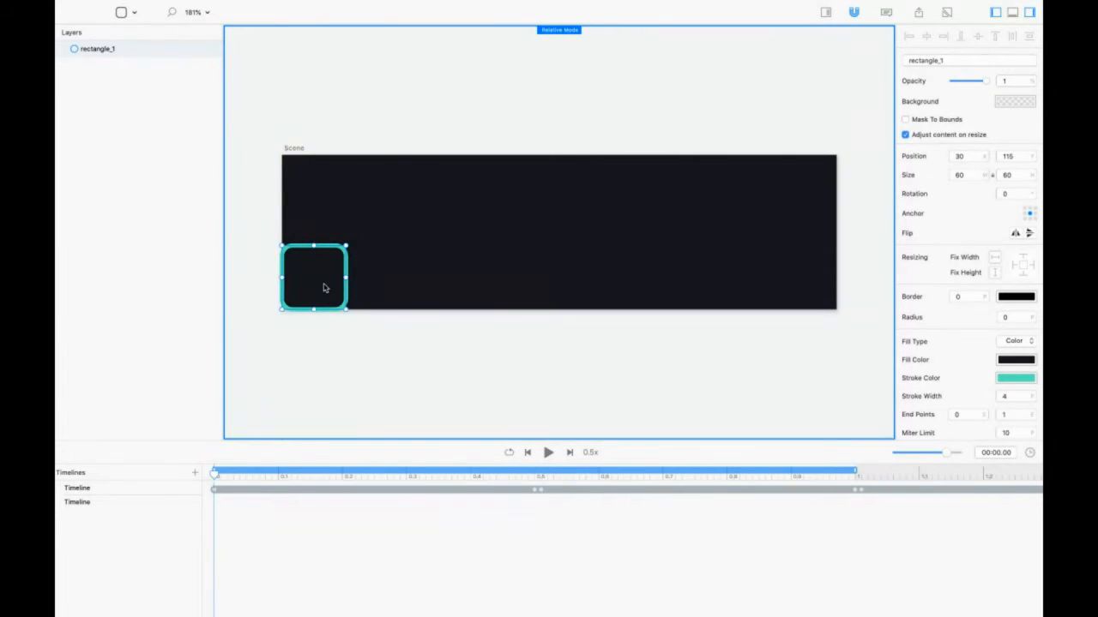
key(shift+Right)
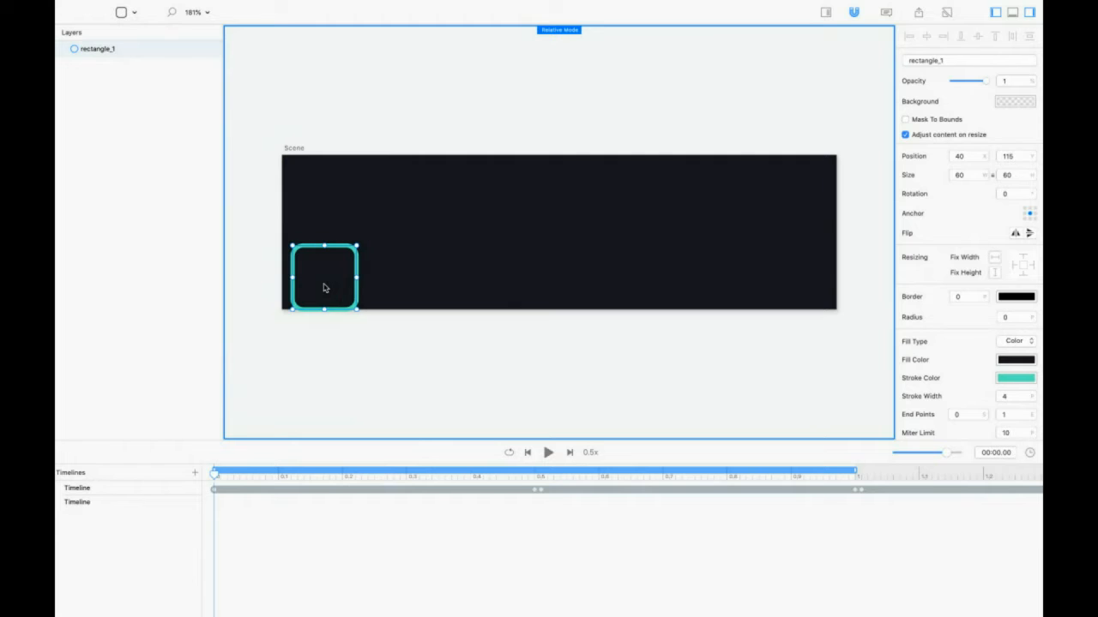
key(shift+Left)
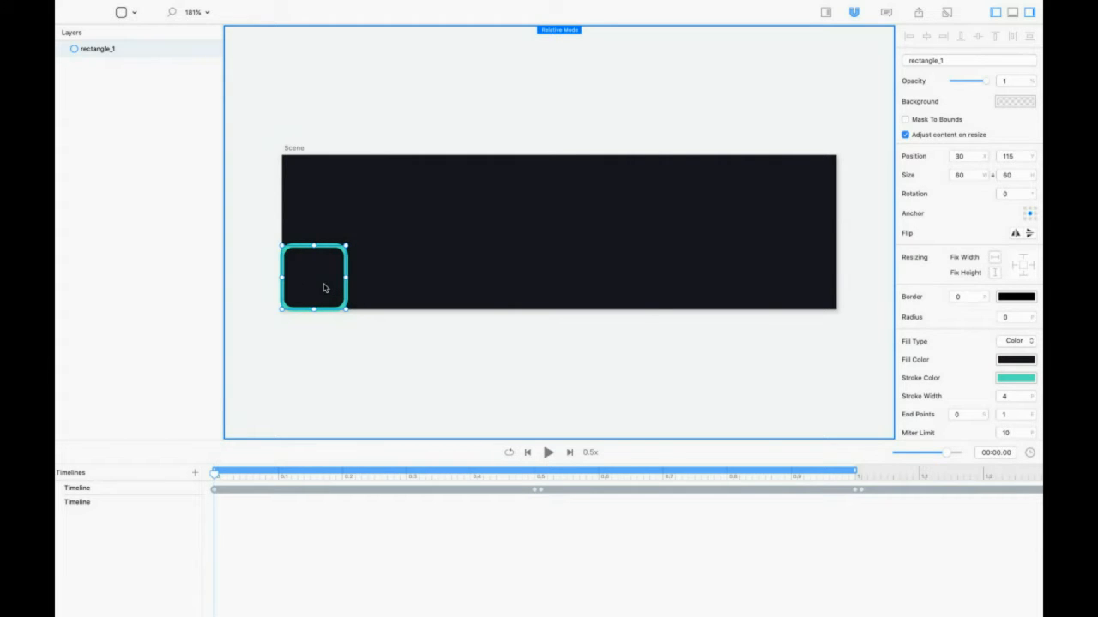
mouse_move(324, 288)
mouse_down()
mouse_move(423, 215)
mouse_move(326, 277)
mouse_move(324, 290)
mouse_up()
key(shift+Right)
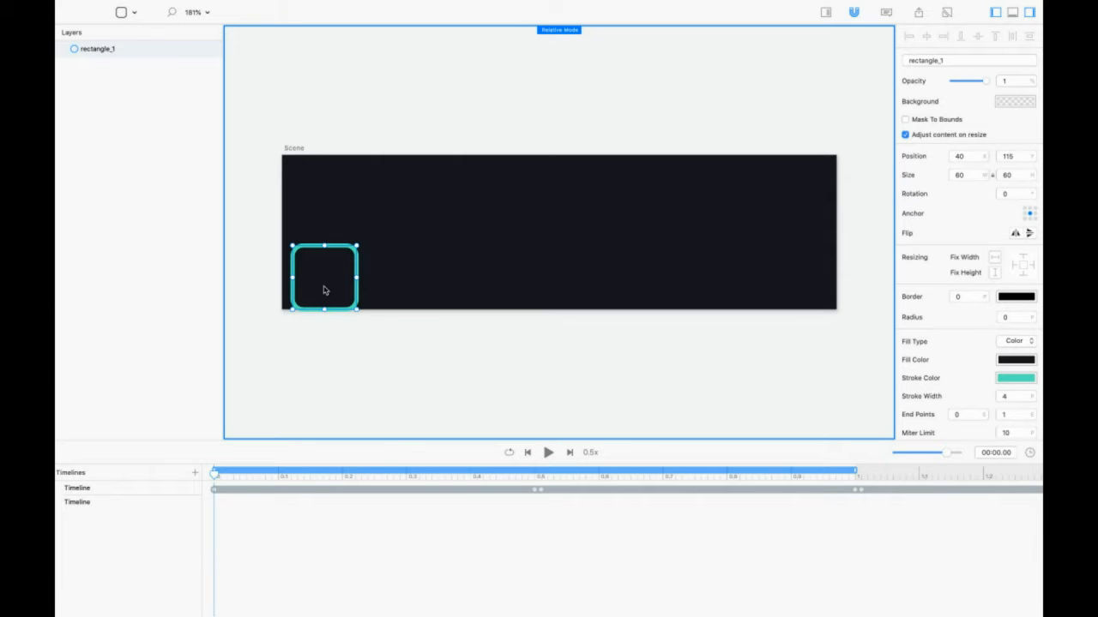
key(shift+Up)
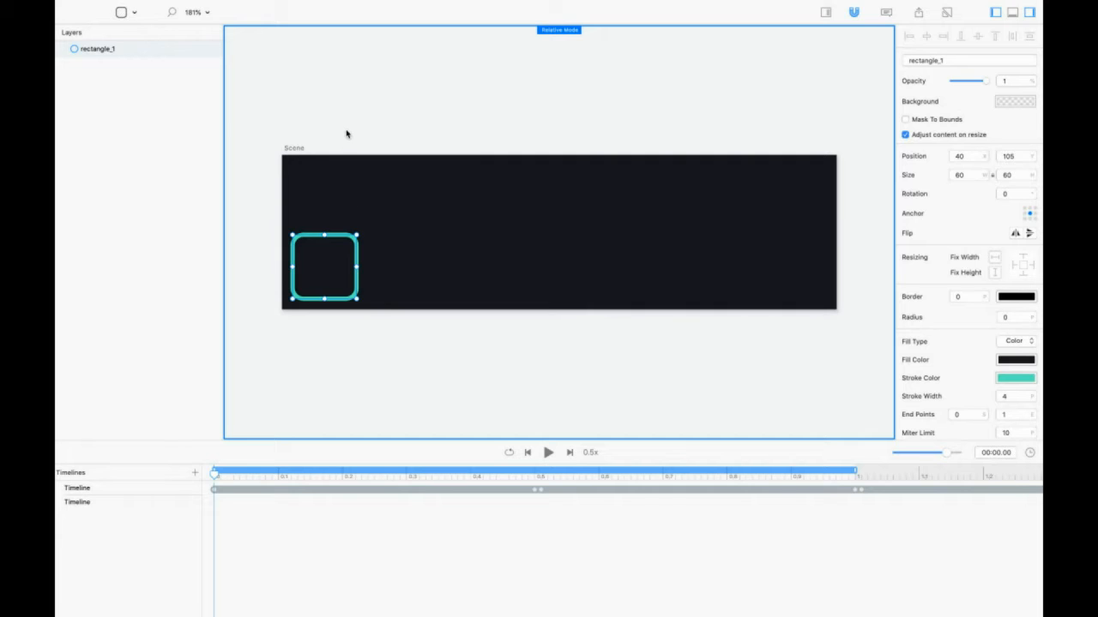
Check the size and position of the rect layer in the original timeline, and return to the new timeline
mouse_move(370, 14)
click(258, 7)
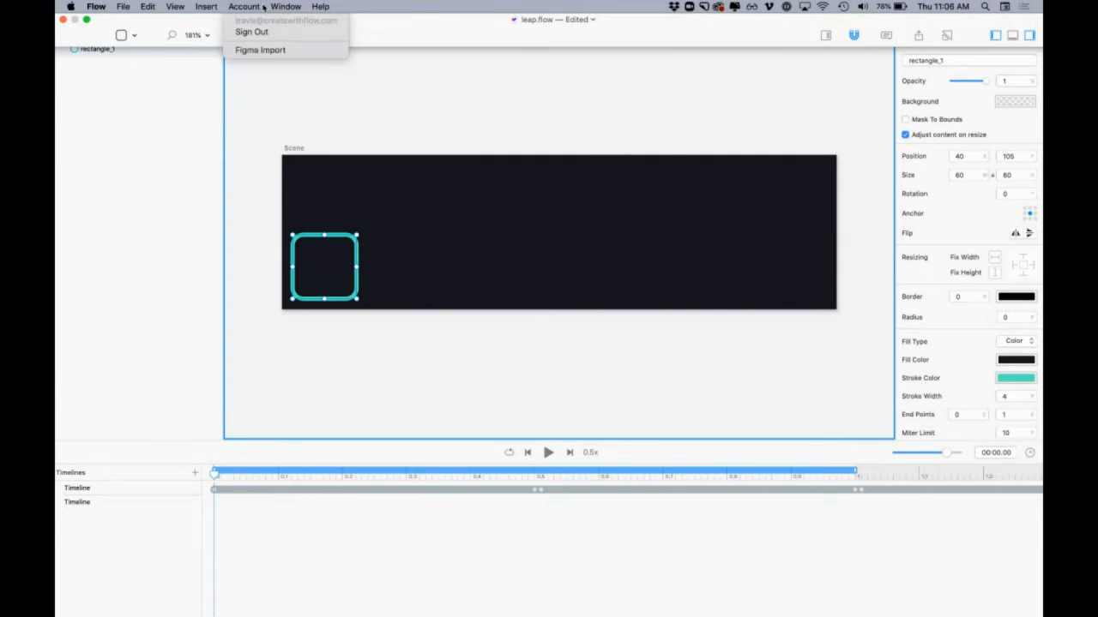
click(300, 118)
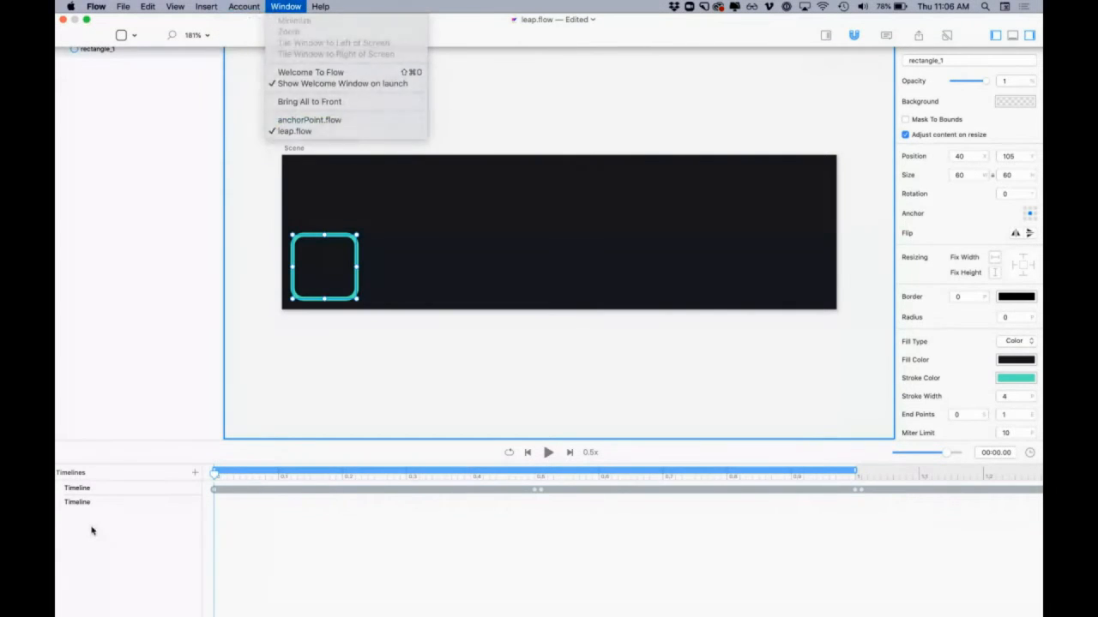
click(96, 513)
click(99, 486)
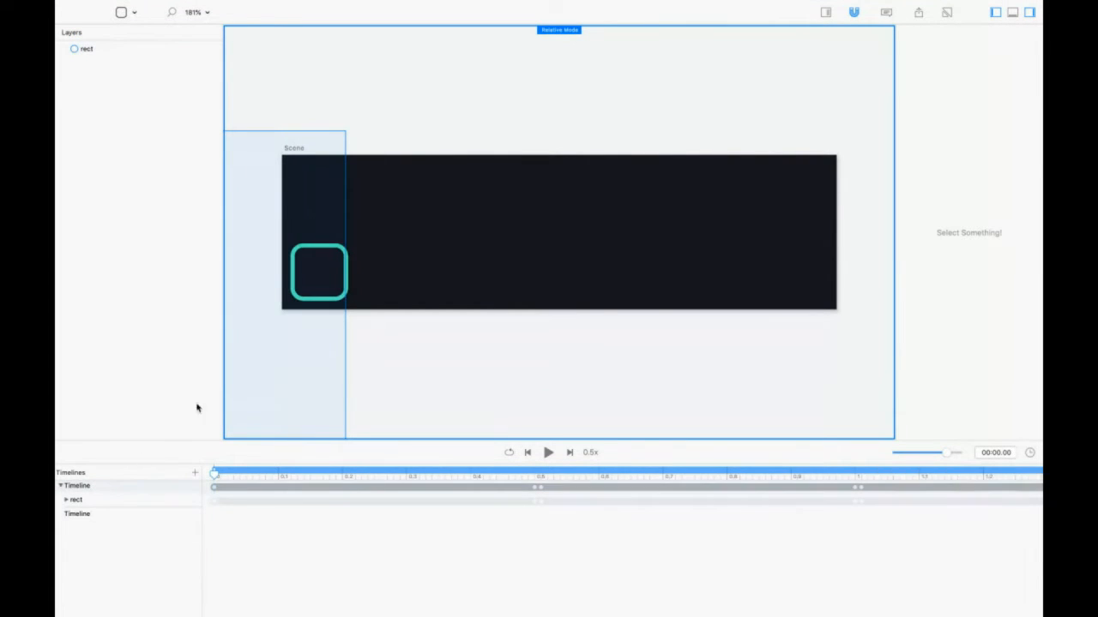
click(333, 262)
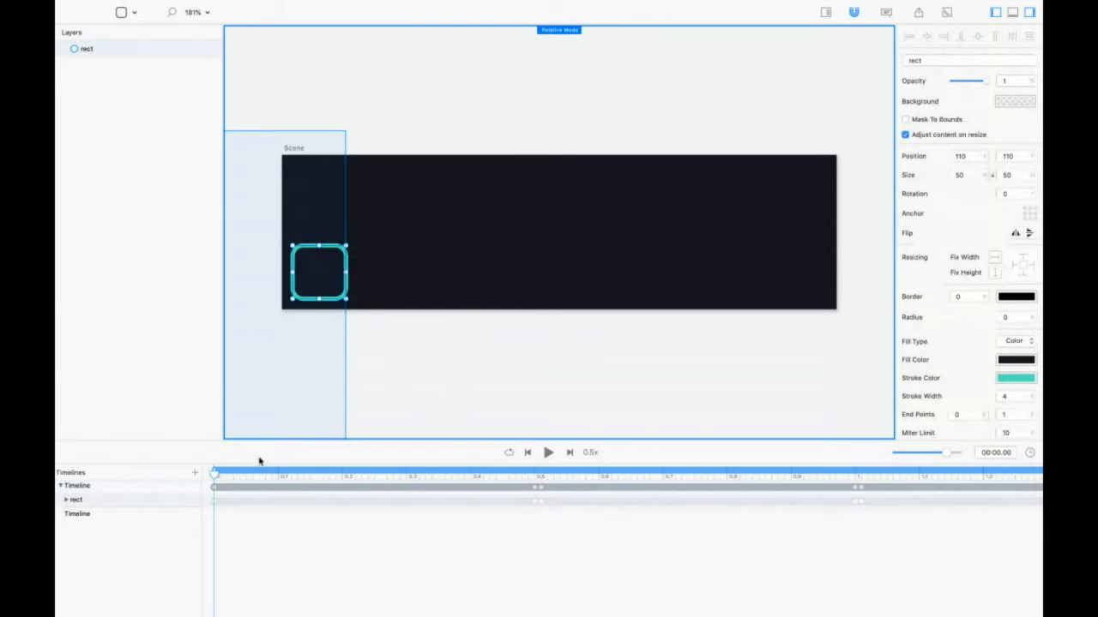
click(116, 516)
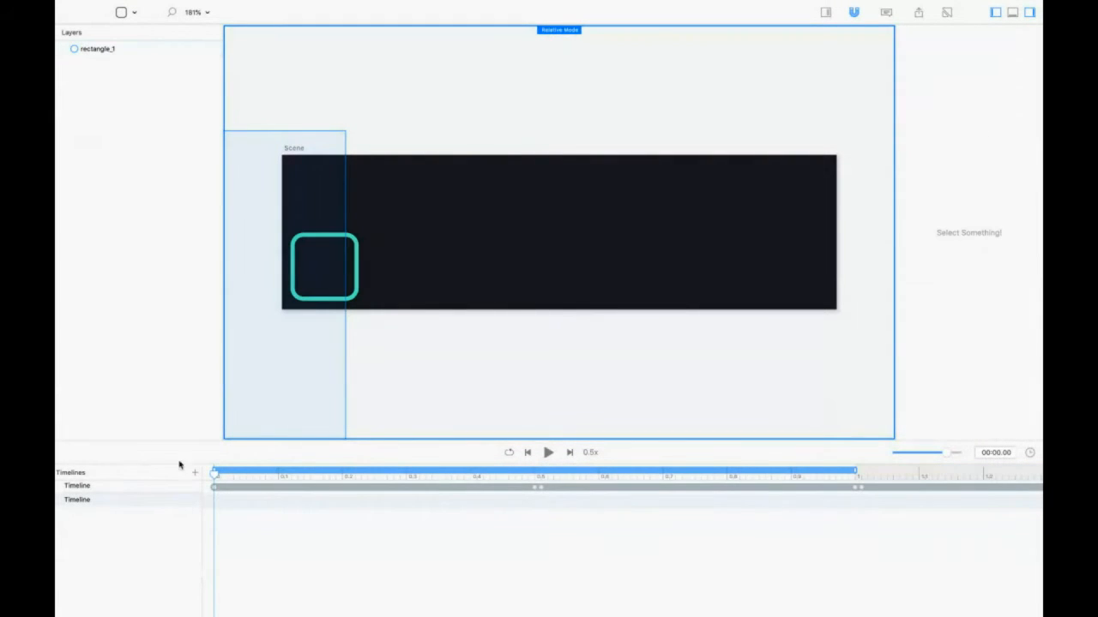
Resize the rectangle to 50 by 50 and place it 10 in from the scene's left and bottom edges, at position 35, 110
click(341, 281)
drag(471, 382, 390, 356)
click(333, 284)
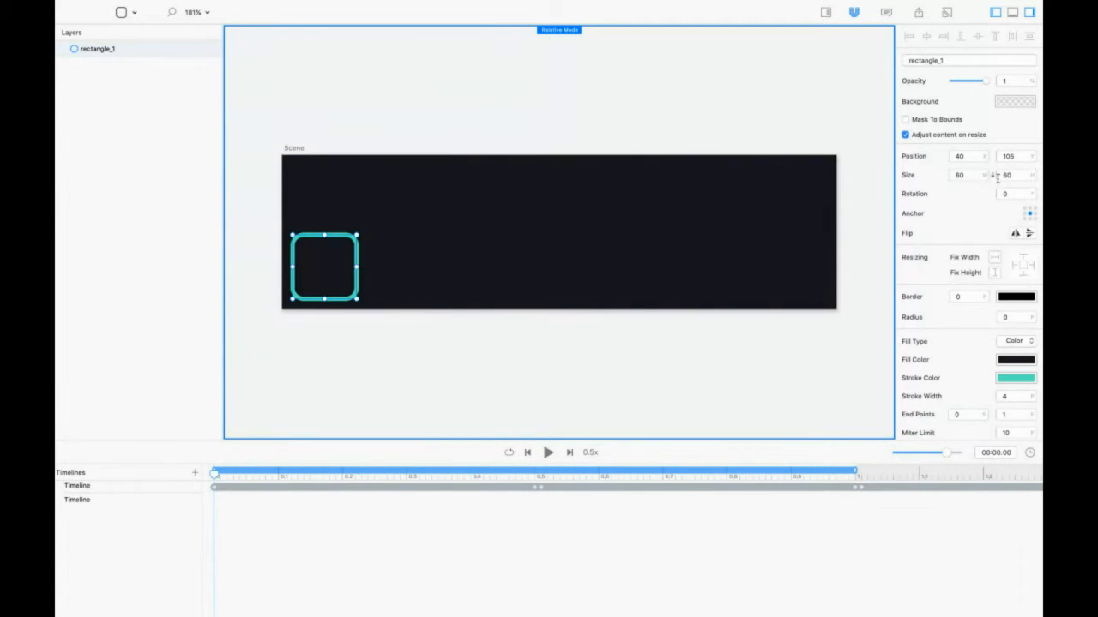
drag(979, 175, 913, 177)
text(50)
key(Return)
drag(335, 273, 313, 285)
key(shift+Right)
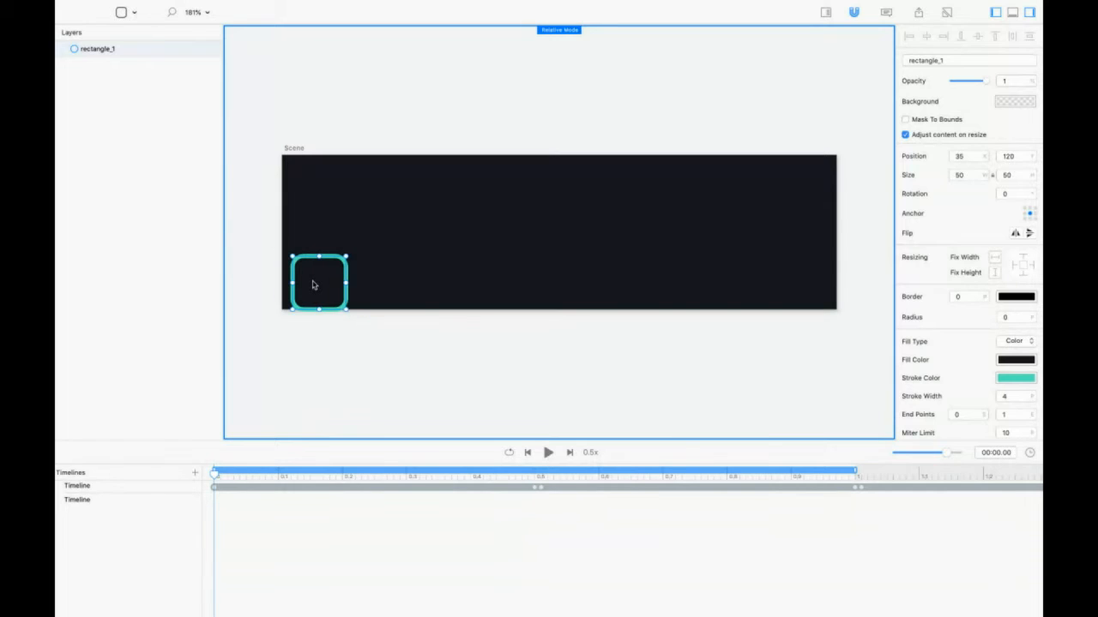
key(shift+Up)
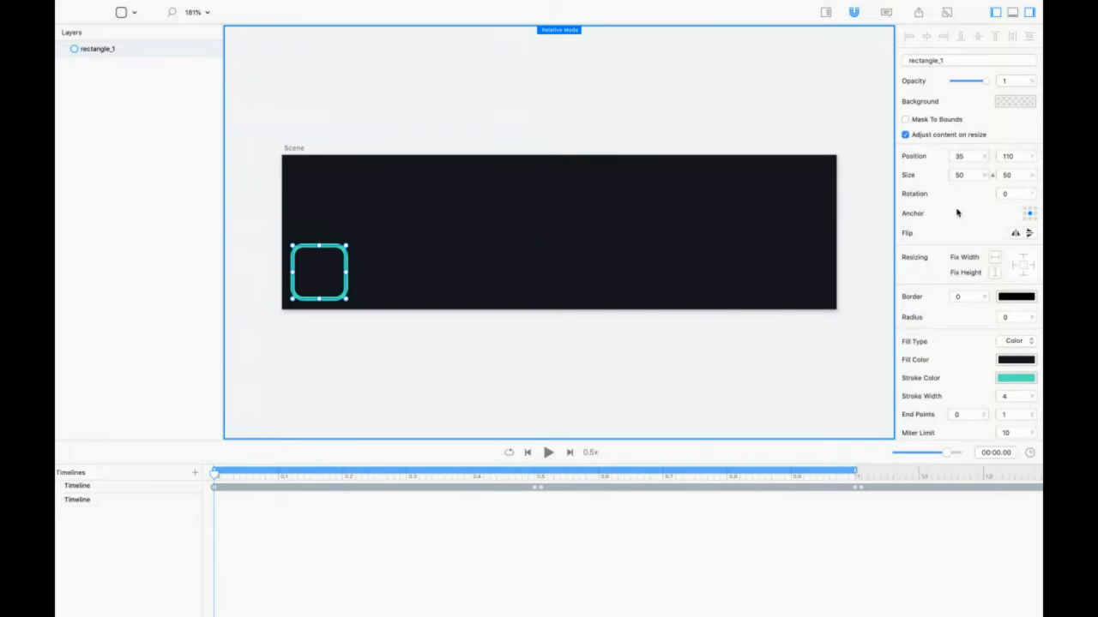
Turn off Relative Mode and set the rectangle's rotation to 180 at the 1-second mark
click(427, 486)
drag(539, 470, 923, 453)
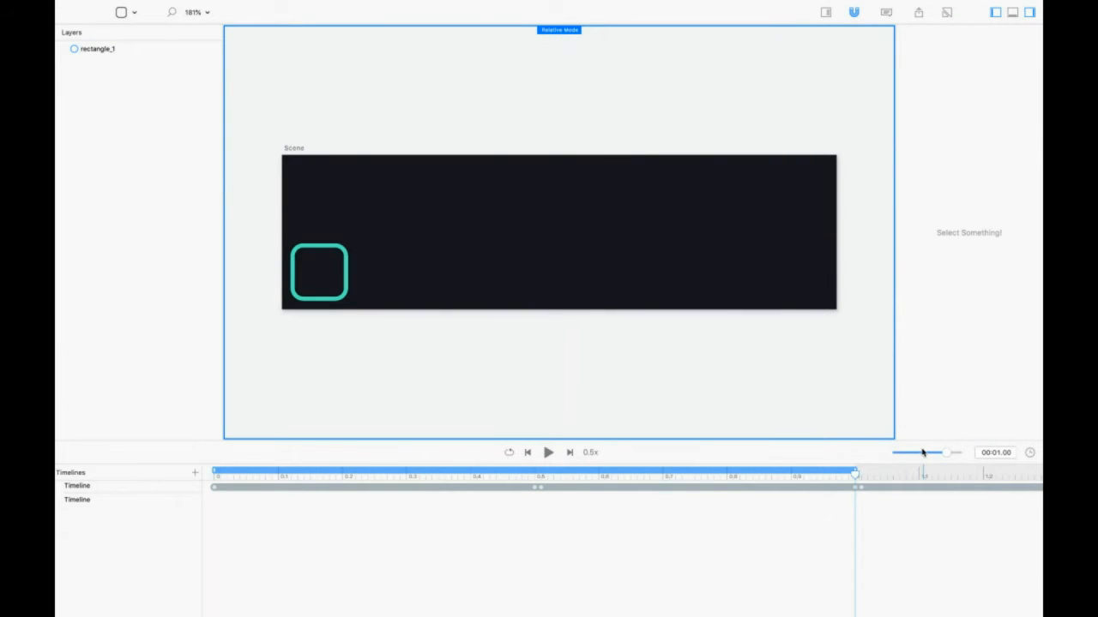
click(292, 274)
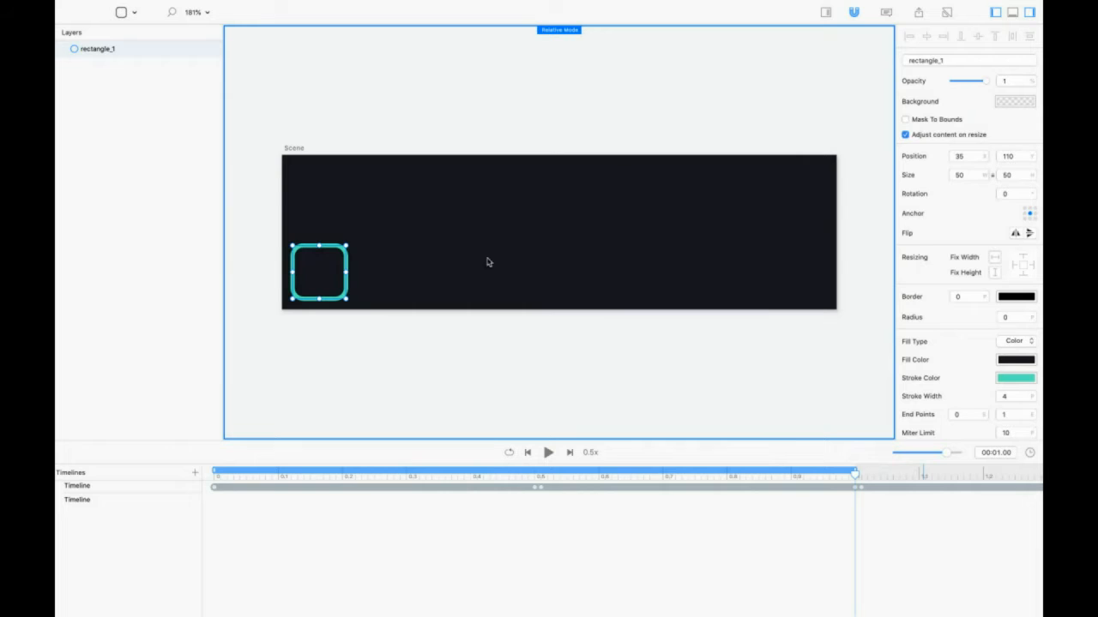
click(1020, 194)
text(180)
key(Return)
key(BackSpace)
key(Return)
key(super+r)
Set the rectangle's rotation to 0 at the start of the timeline
drag(434, 474, 152, 492)
text(0)
key(Return)
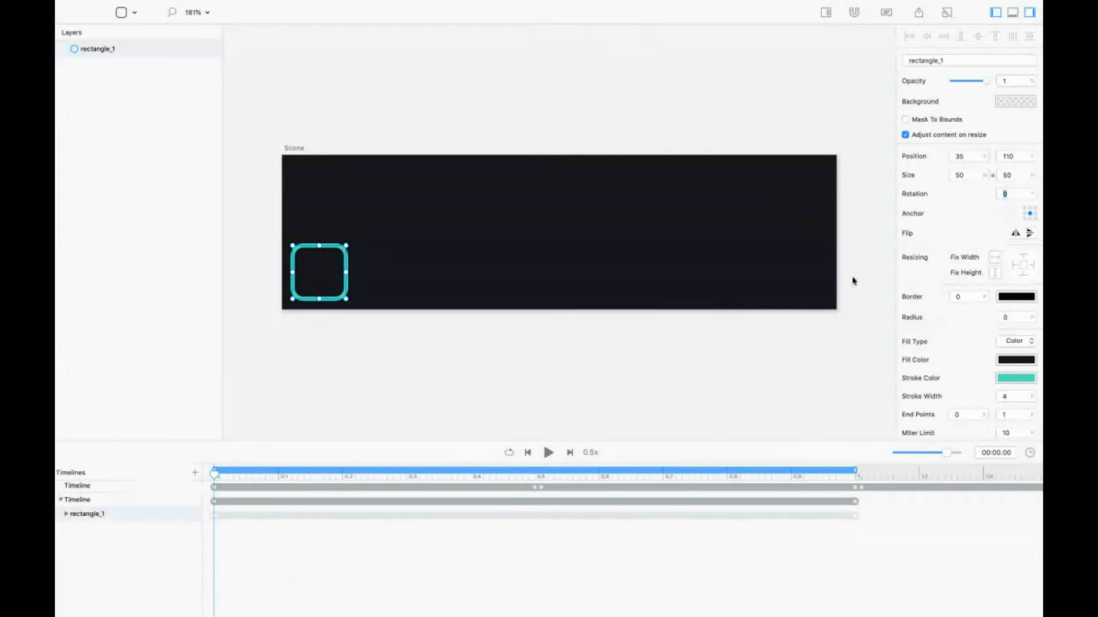
Play the rectangle's rotation animation, replay it at 1x speed, and select the rectangle
click(603, 363)
key(space)
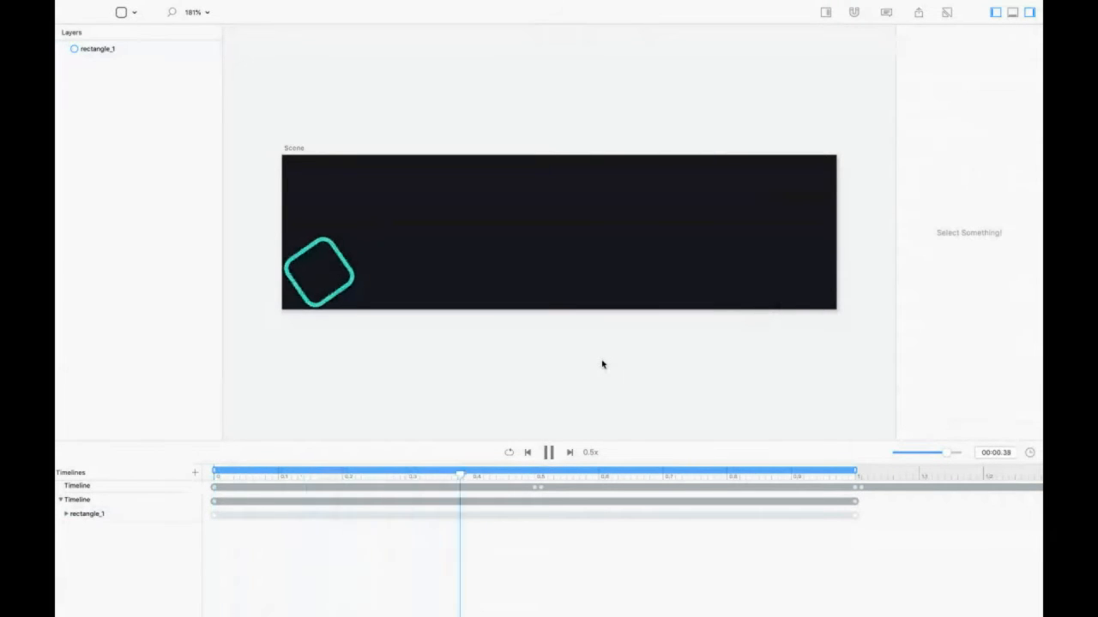
key(space)
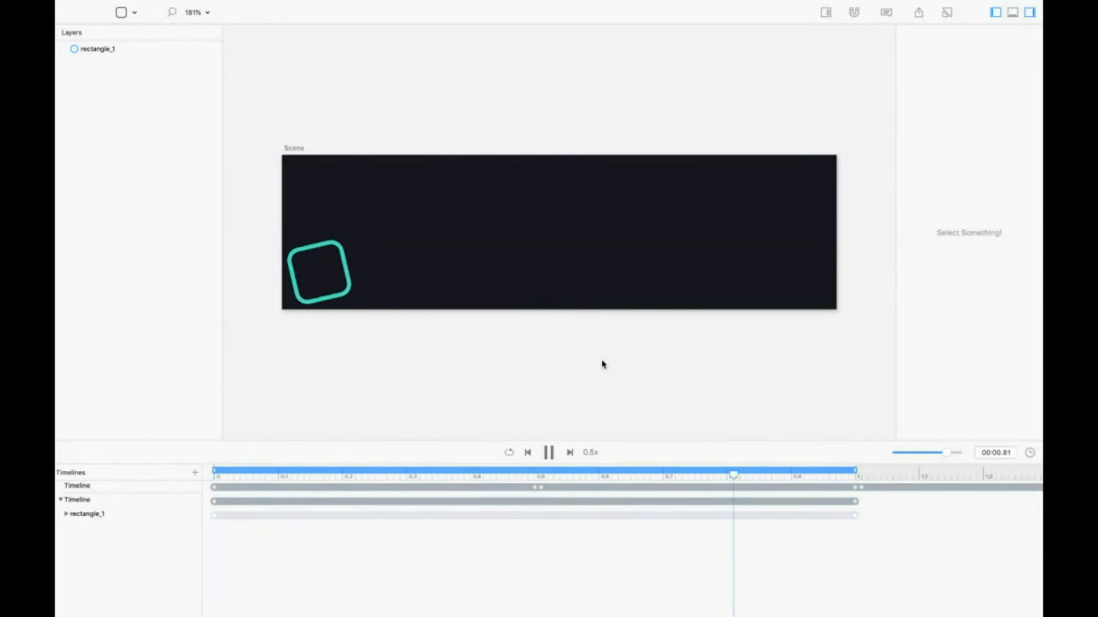
click(590, 453)
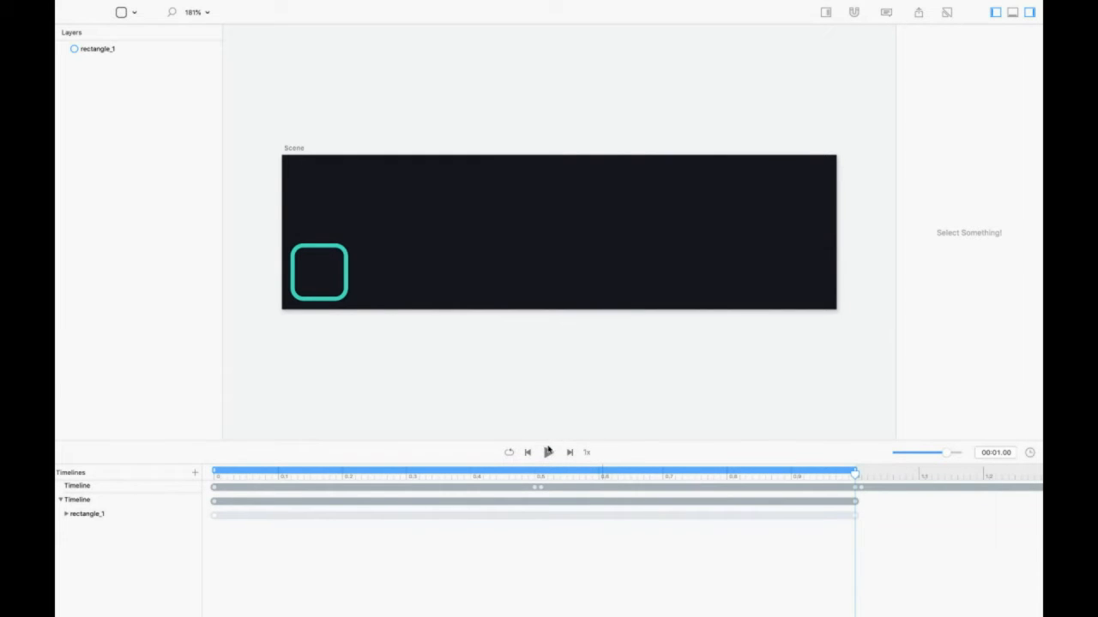
click(547, 453)
click(310, 288)
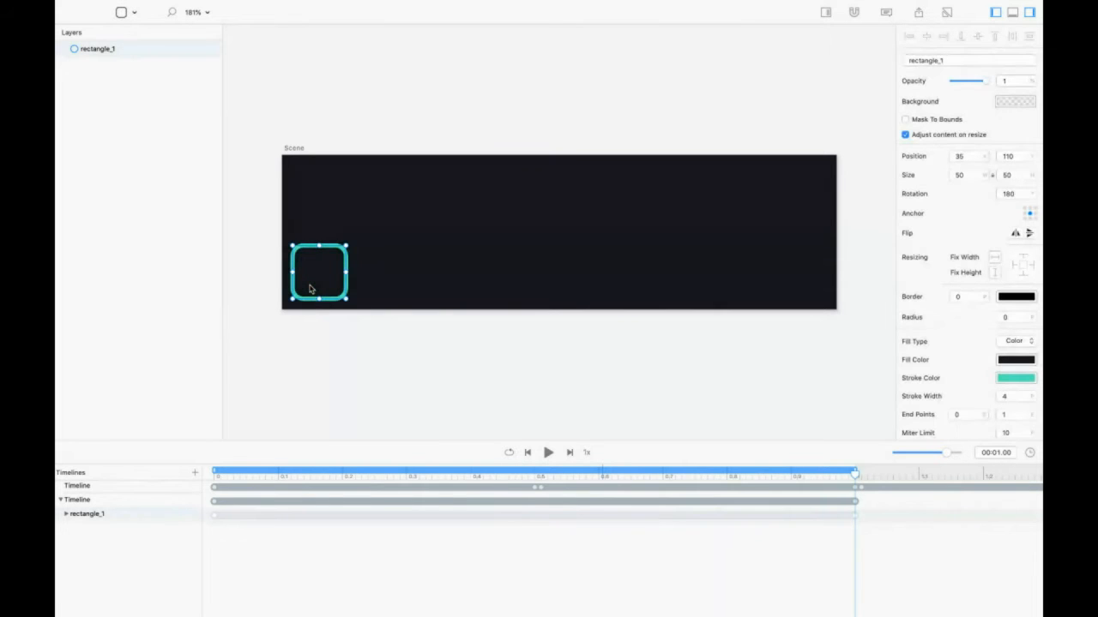
Turn on Relative Mode, anchor the rectangle at the middle of its right edge, and play the rotation
key(r)
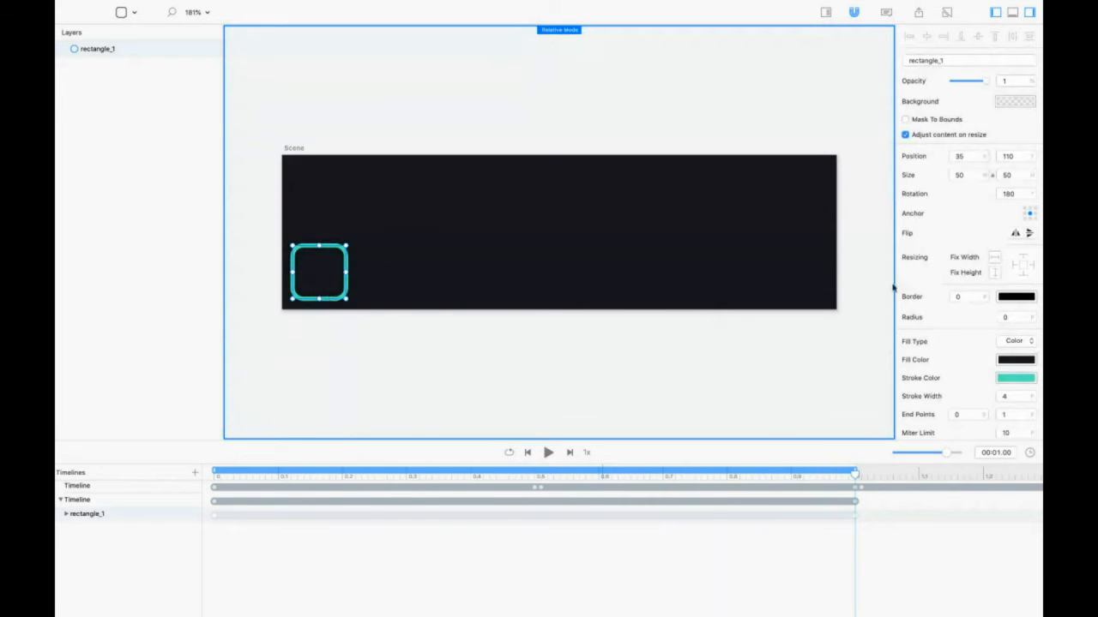
click(1029, 219)
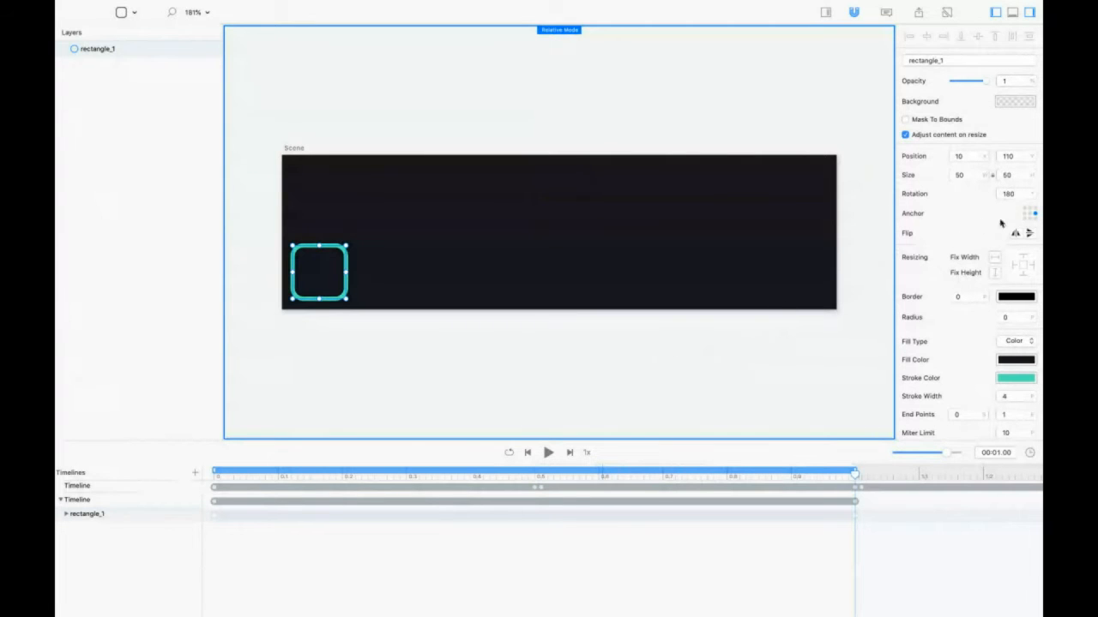
click(700, 354)
key(space)
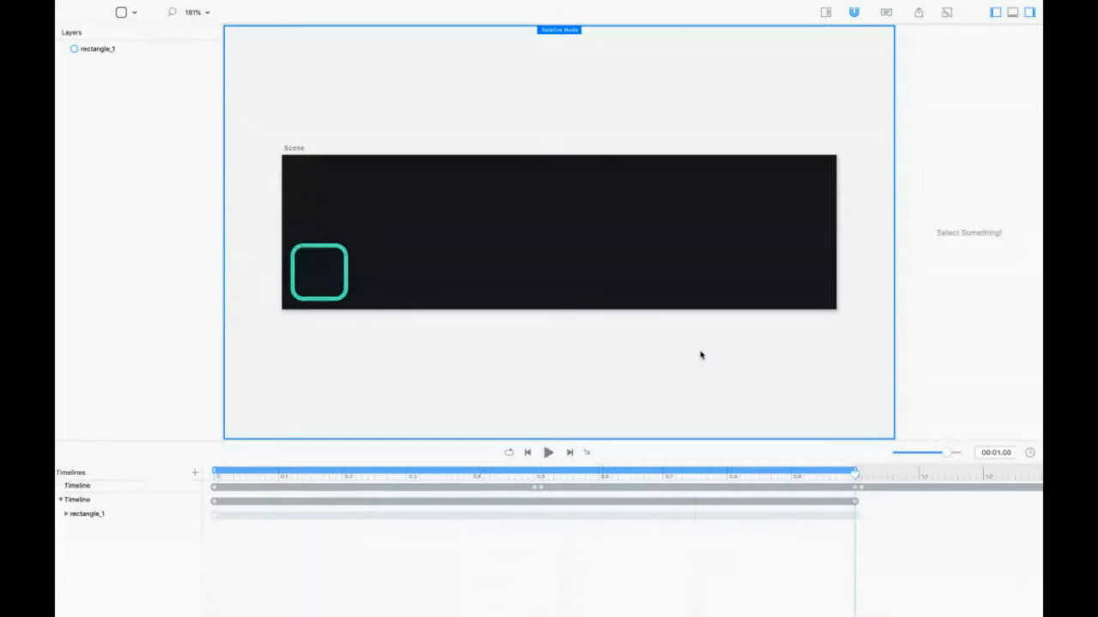
key(space)
Expand rectangle_1's animated properties in the timeline and replay the rotation about the new anchor
click(66, 515)
key(space)
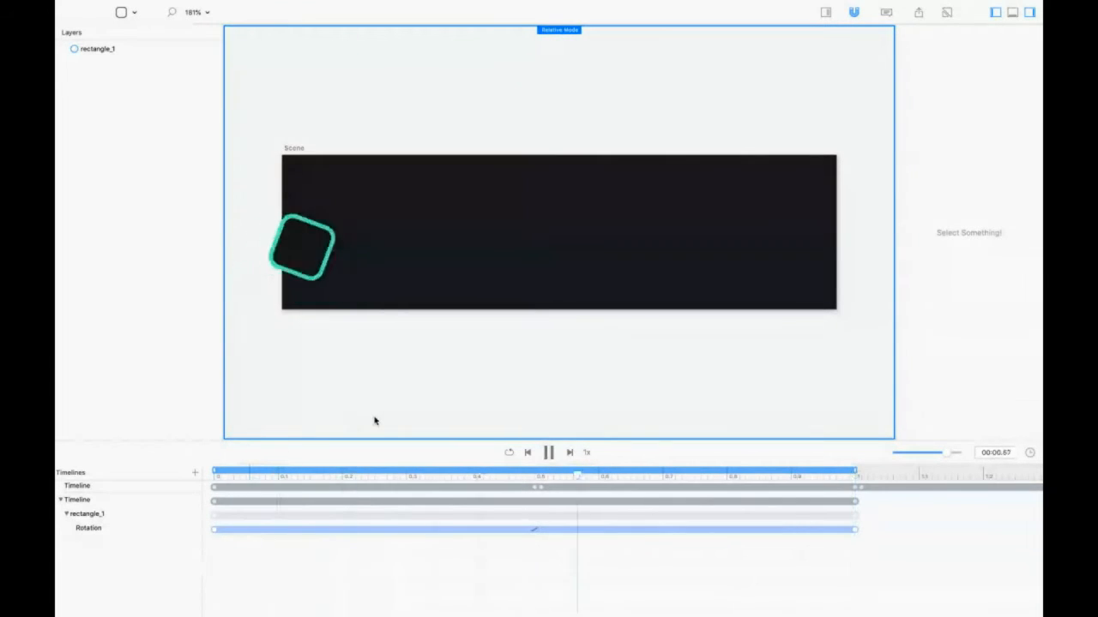
key(space)
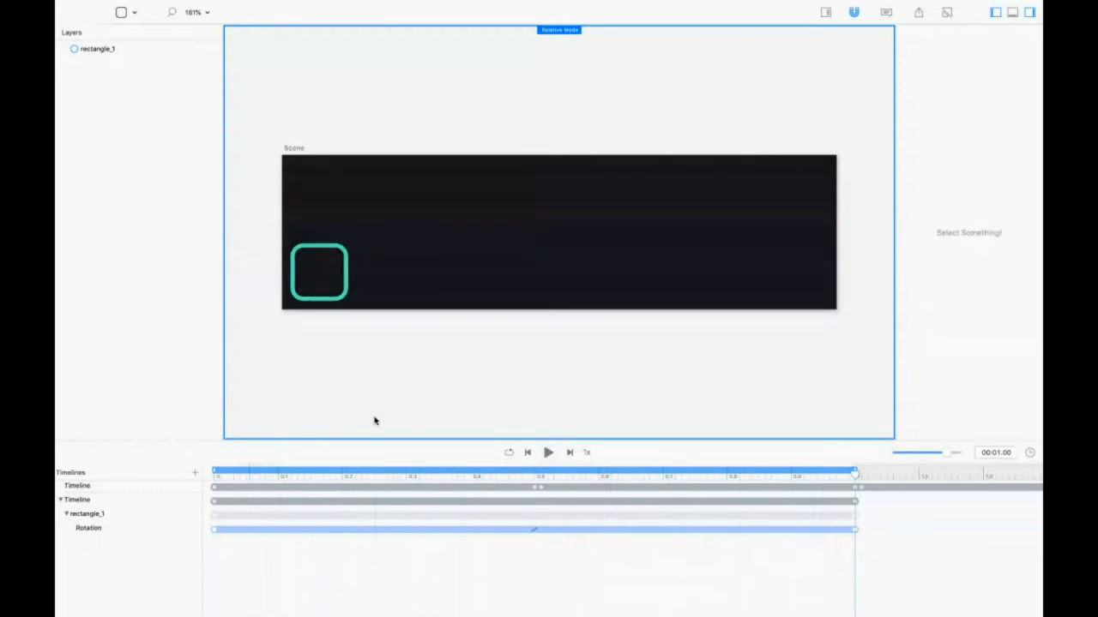
key(space)
At the start of the timeline, move the rectangle inside the scene to position 60, 110, 10 in from the left and bottom edges
drag(854, 473, 159, 493)
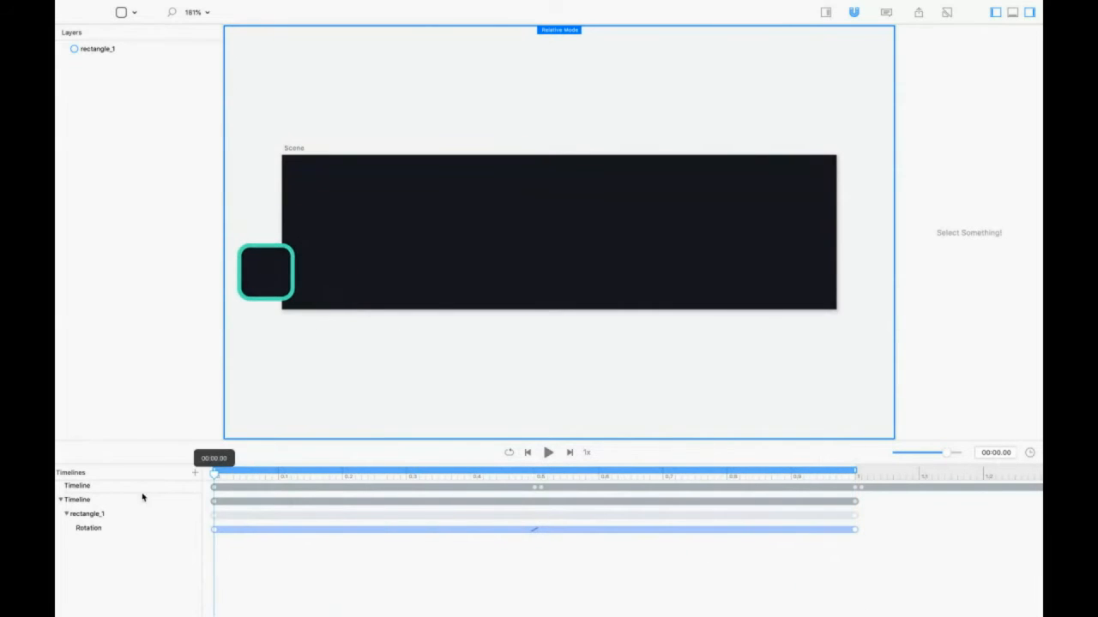
drag(269, 284, 314, 300)
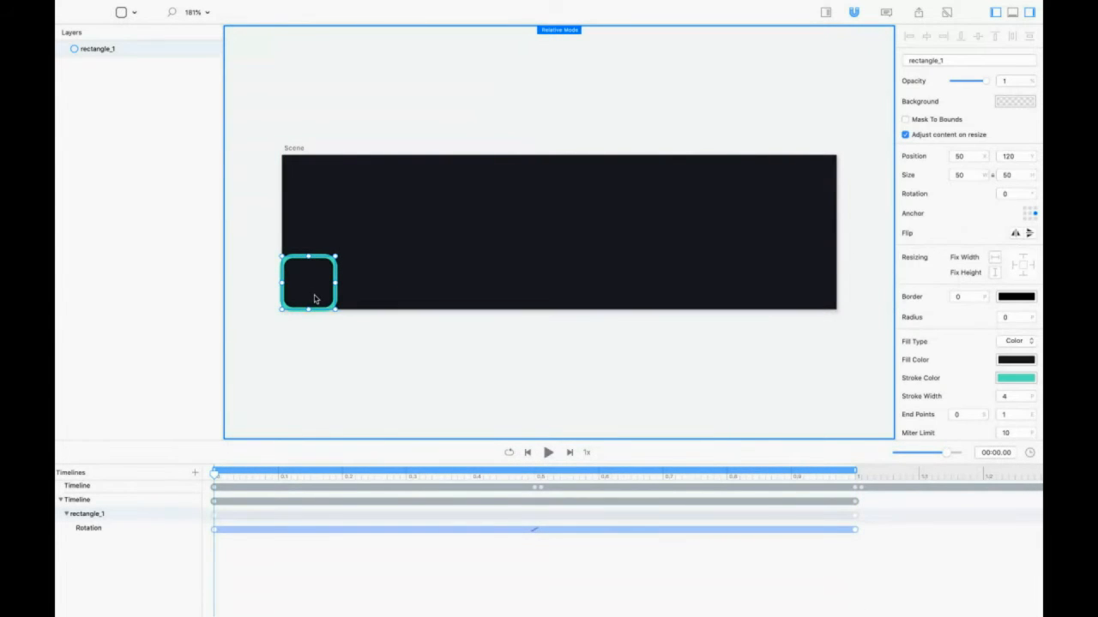
key(Left)
drag(318, 282, 323, 284)
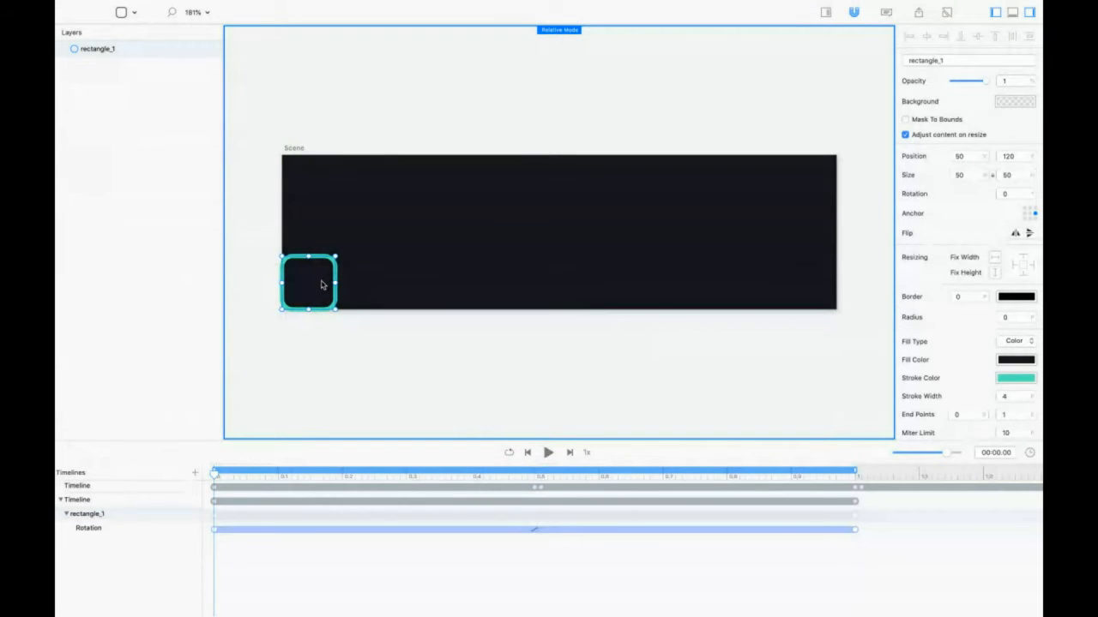
click(383, 382)
click(307, 288)
key(shift+Right)
key(shift+Up)
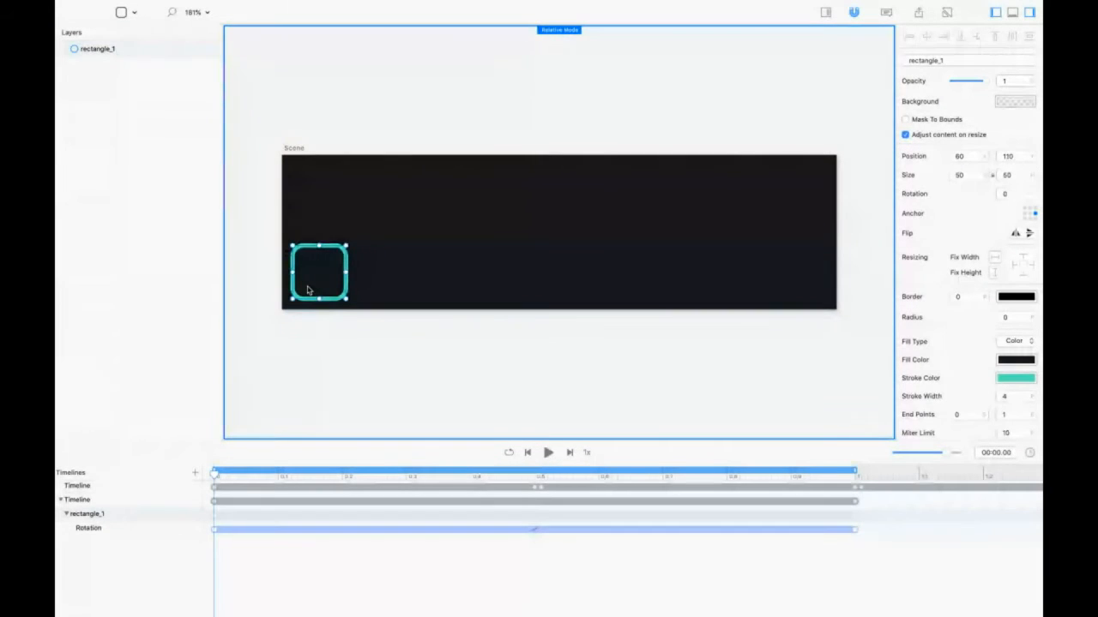
Deselect the rectangle and play its rotation about the right edge several times
click(346, 328)
key(space)
key(space)
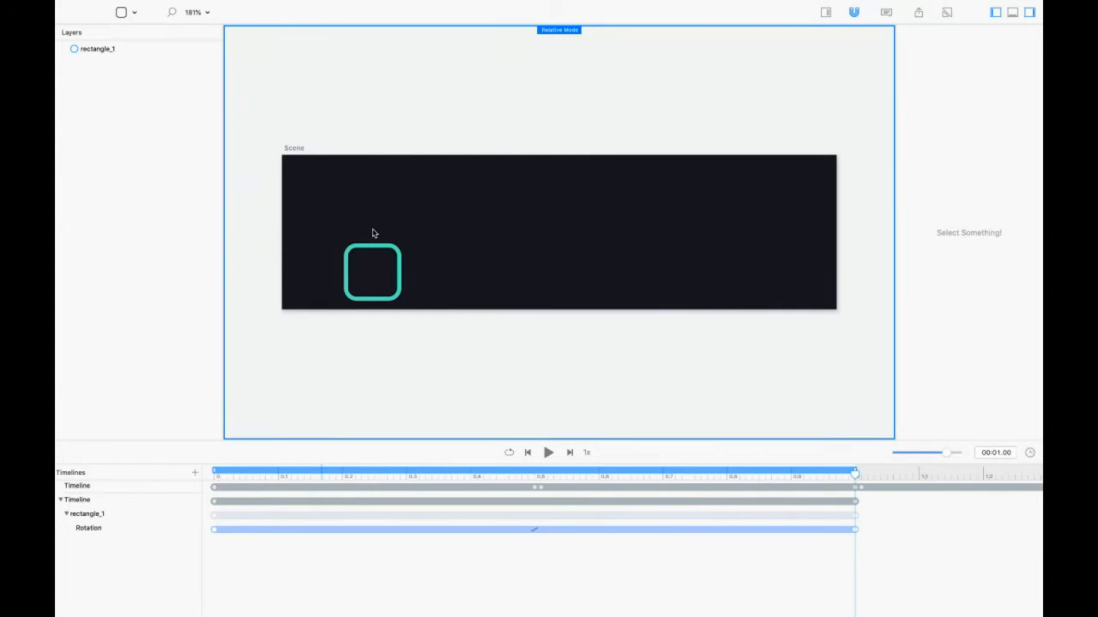
key(space)
click(375, 275)
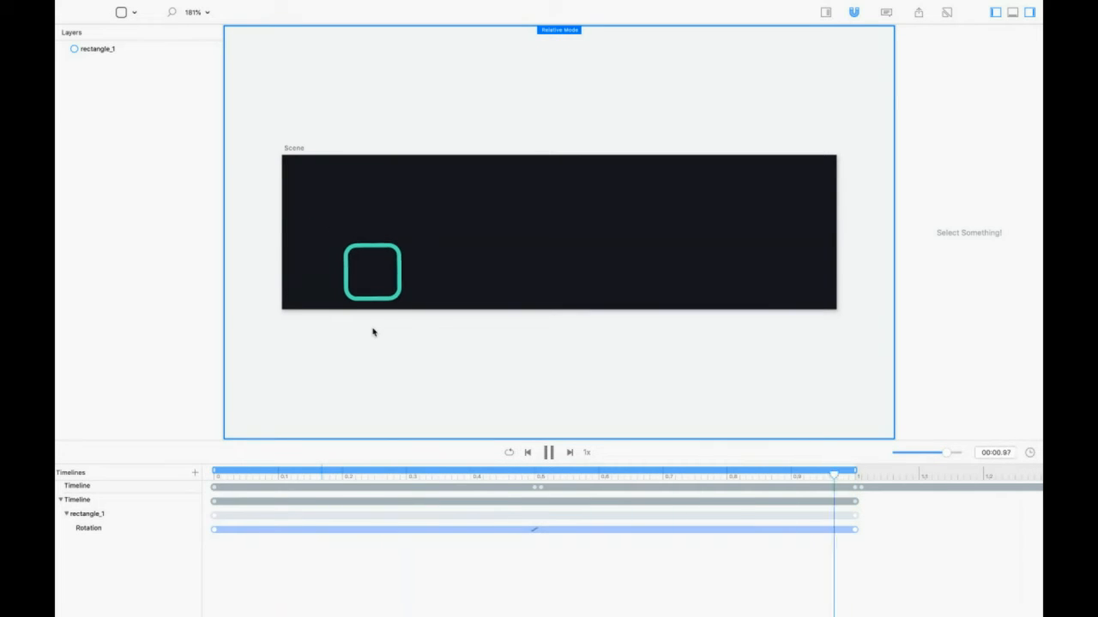
key(space)
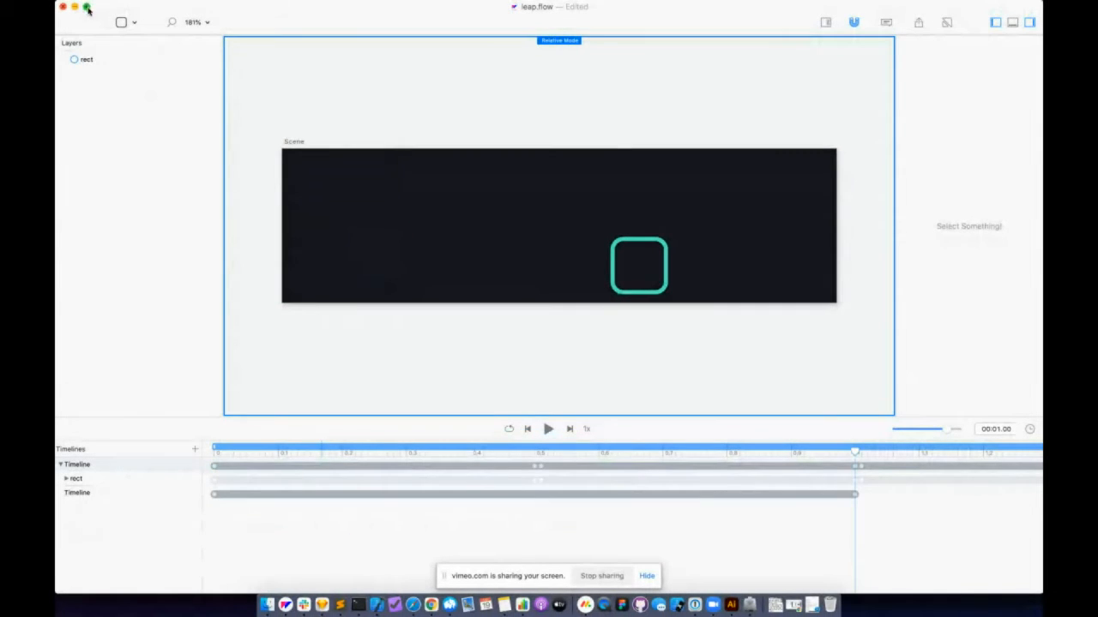
Show the original rect timeline in full screen, scrub it back to the start, and bring the leap.flow window back to the front
click(87, 9)
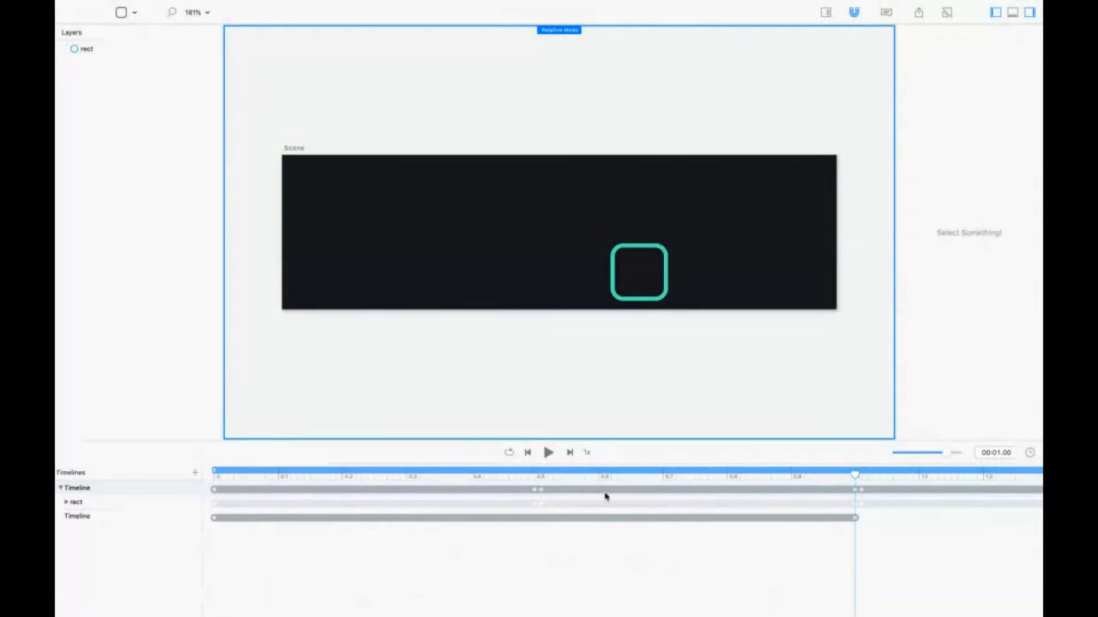
drag(355, 476, 181, 476)
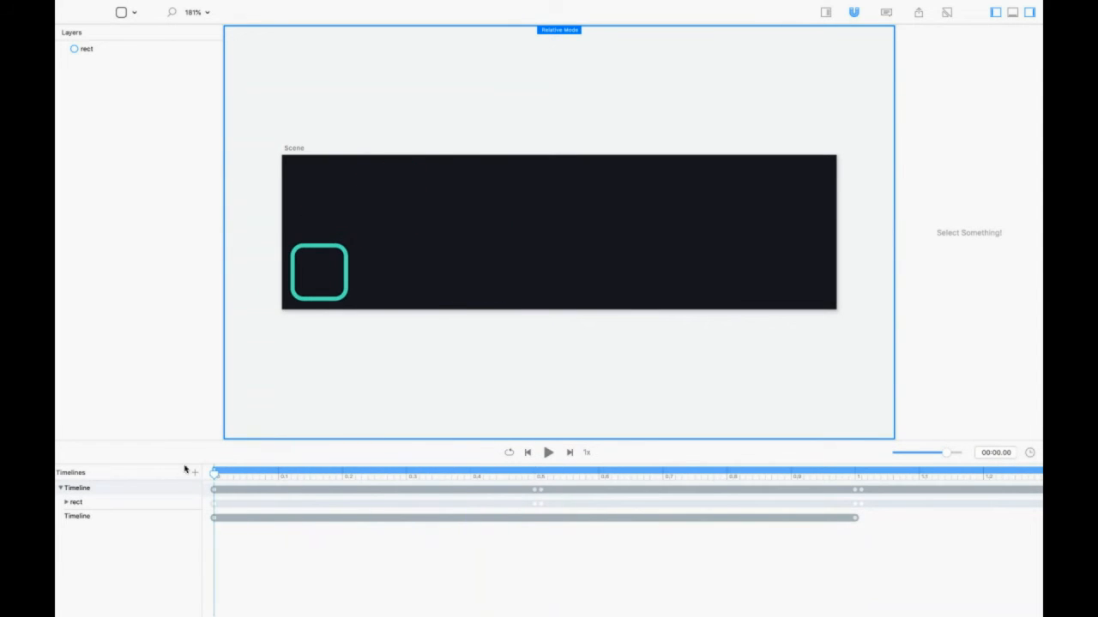
key(super+Tab)
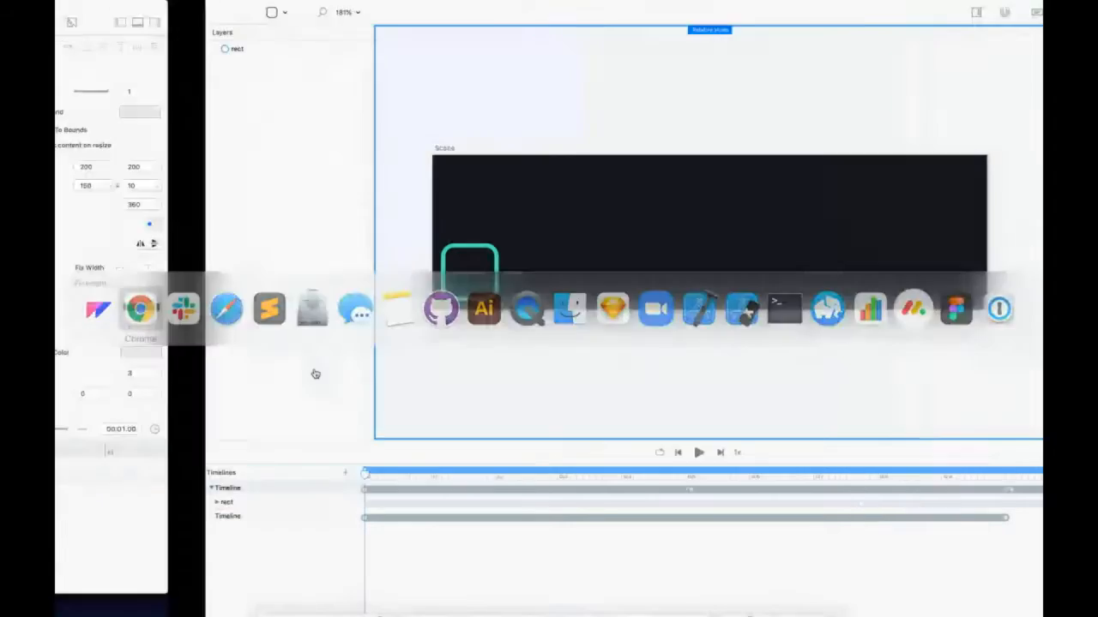
click(286, 7)
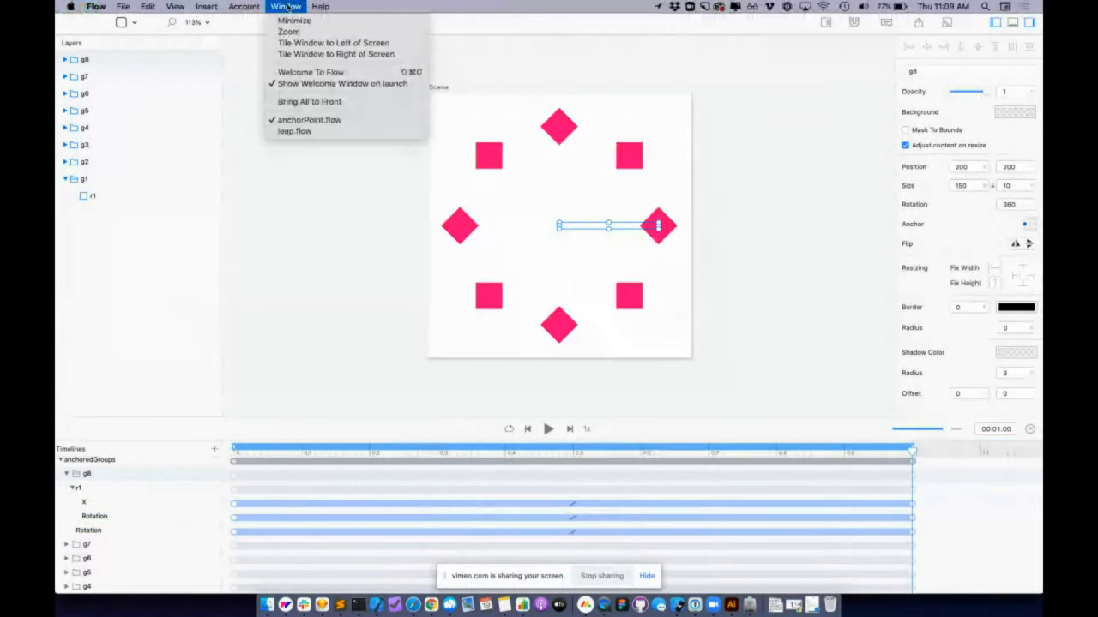
click(308, 133)
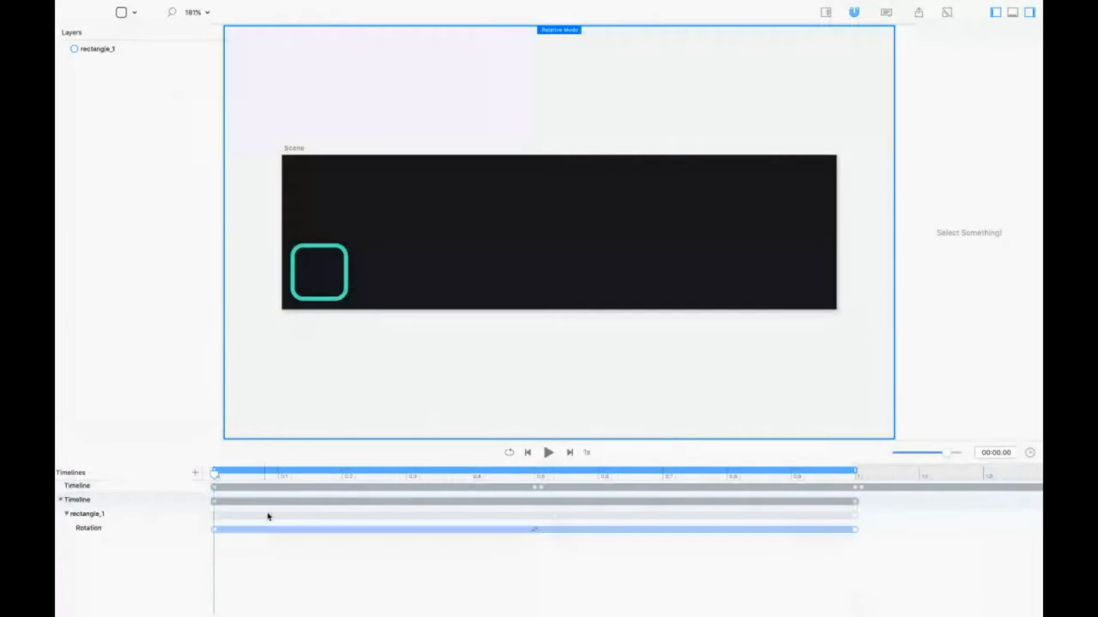
Set the rectangle's anchor back to its centre and play the animation through to the 1-second mark
click(318, 277)
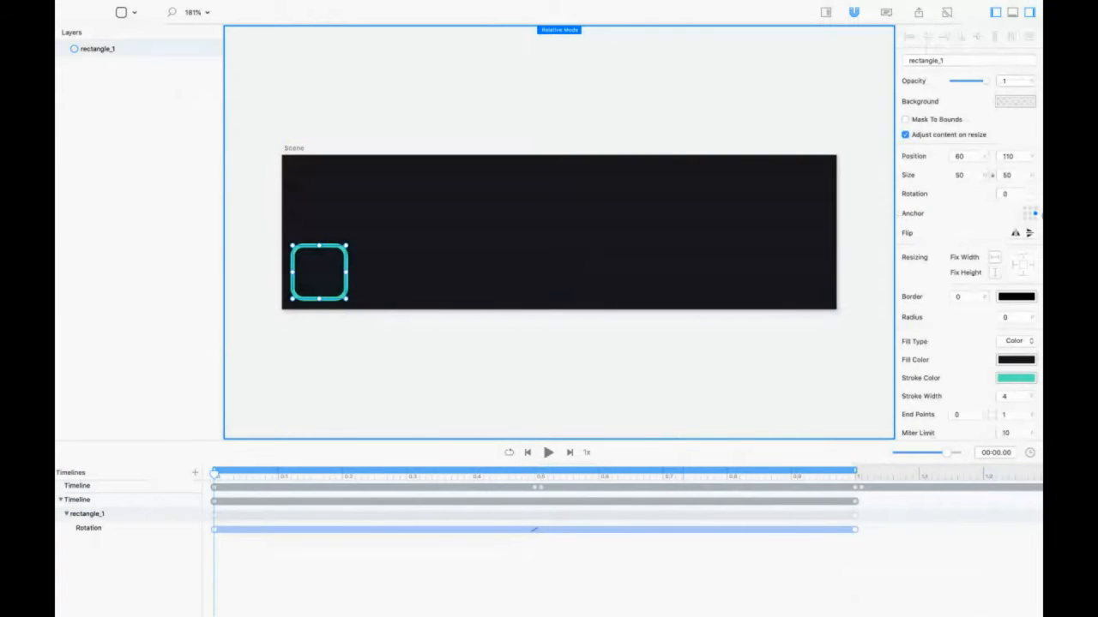
click(1029, 213)
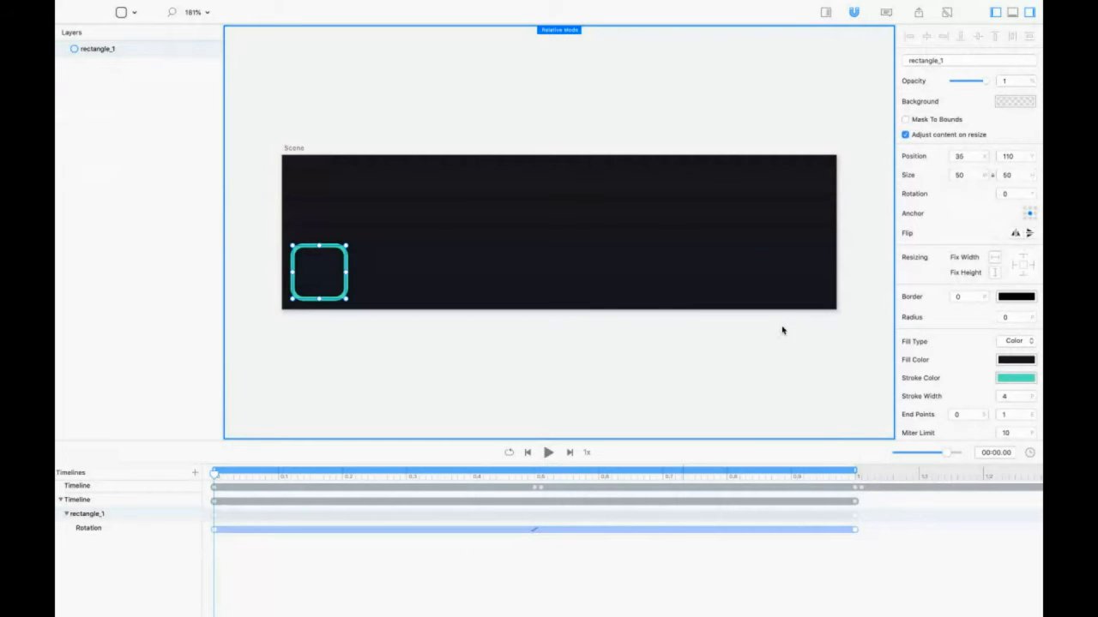
key(space)
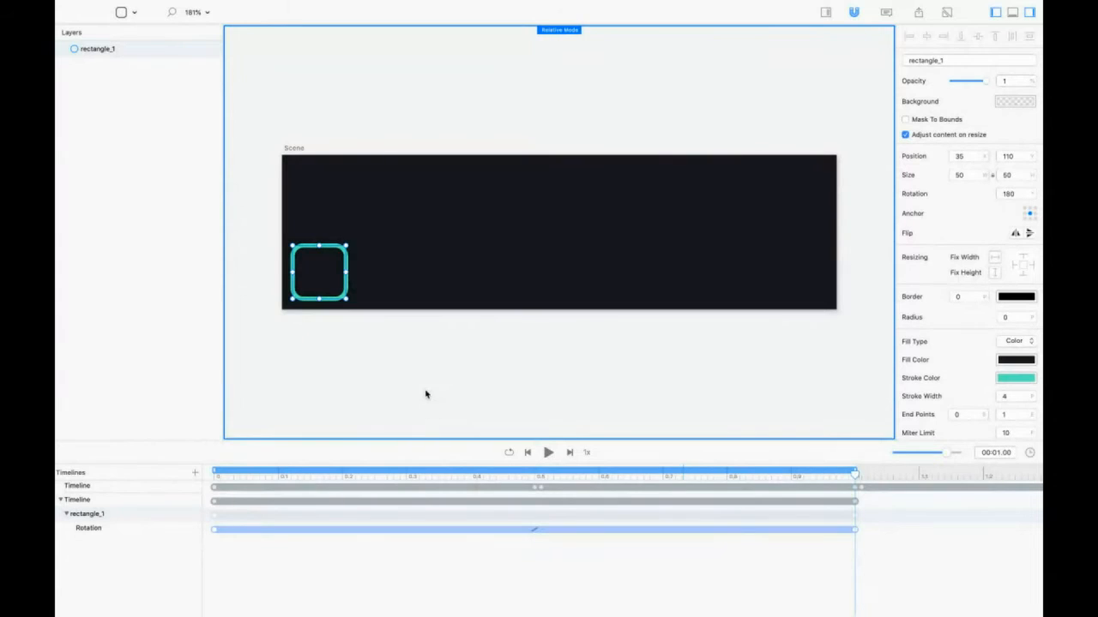
Turn off Relative Mode and, at the 1-second mark, anchor the rectangle at the middle of its right edge
key(r)
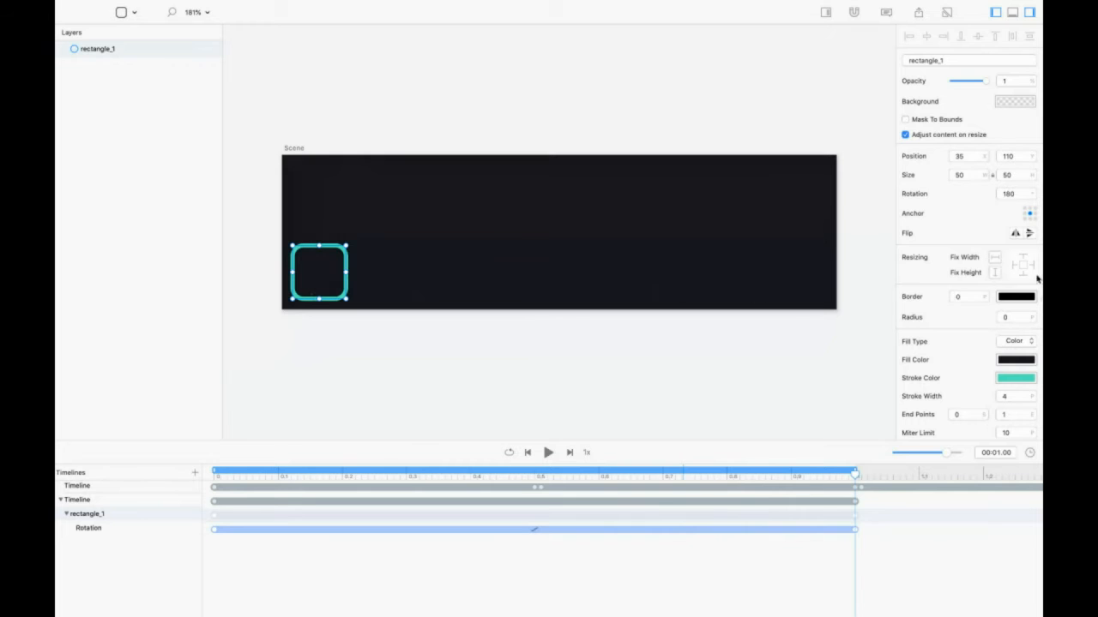
click(1035, 214)
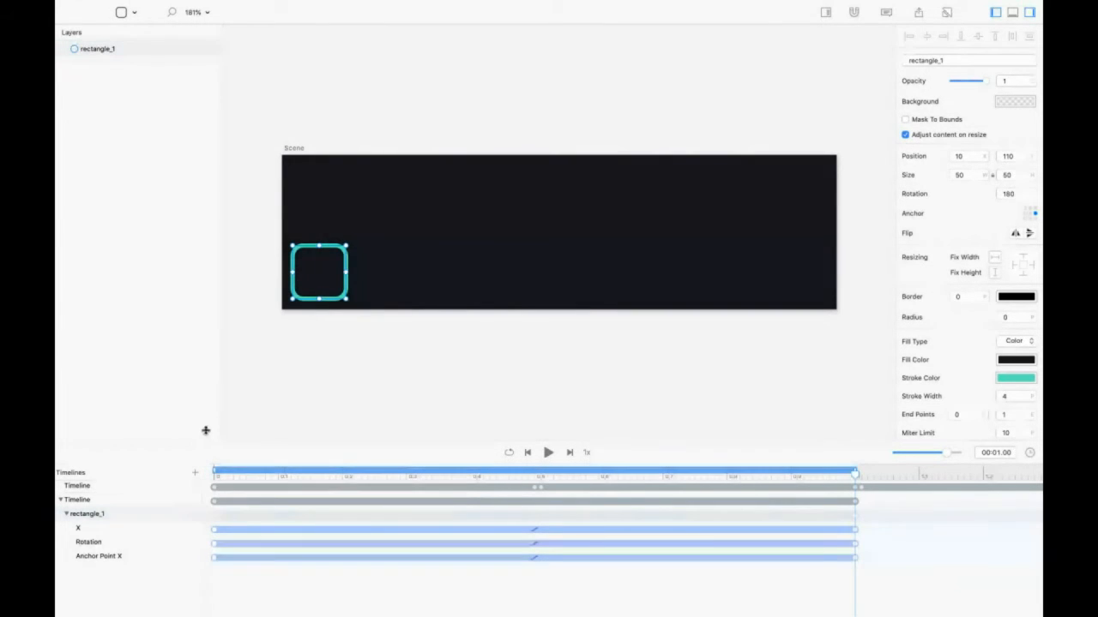
click(82, 529)
click(144, 559)
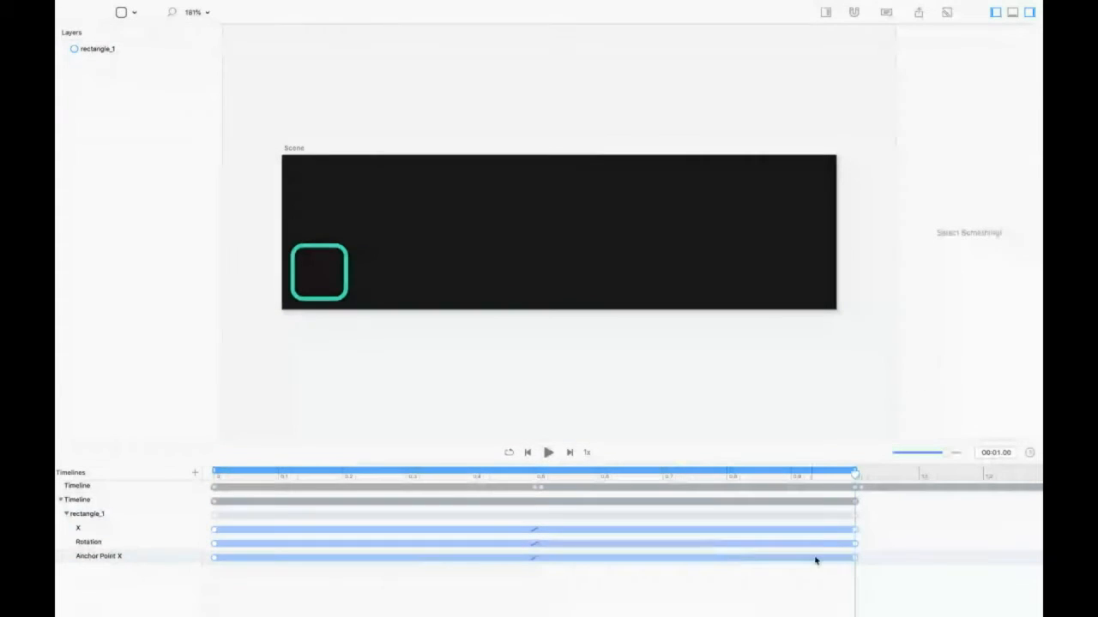
Set the rectangle's Anchor Point X keyframe at 1 second to 2.5
click(853, 558)
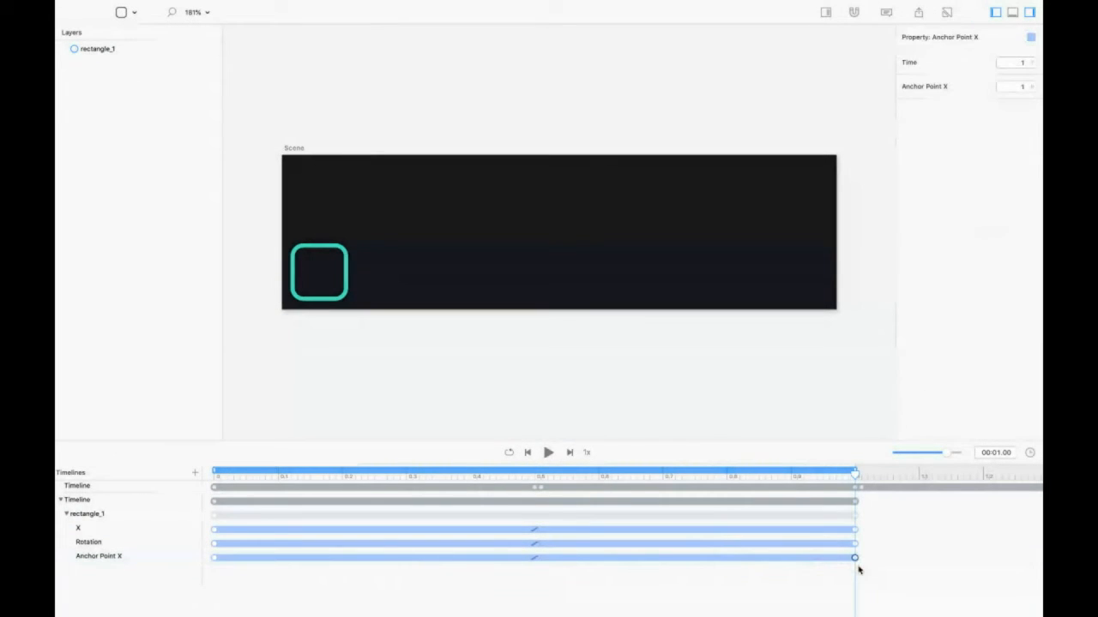
click(1005, 86)
click(623, 147)
click(314, 282)
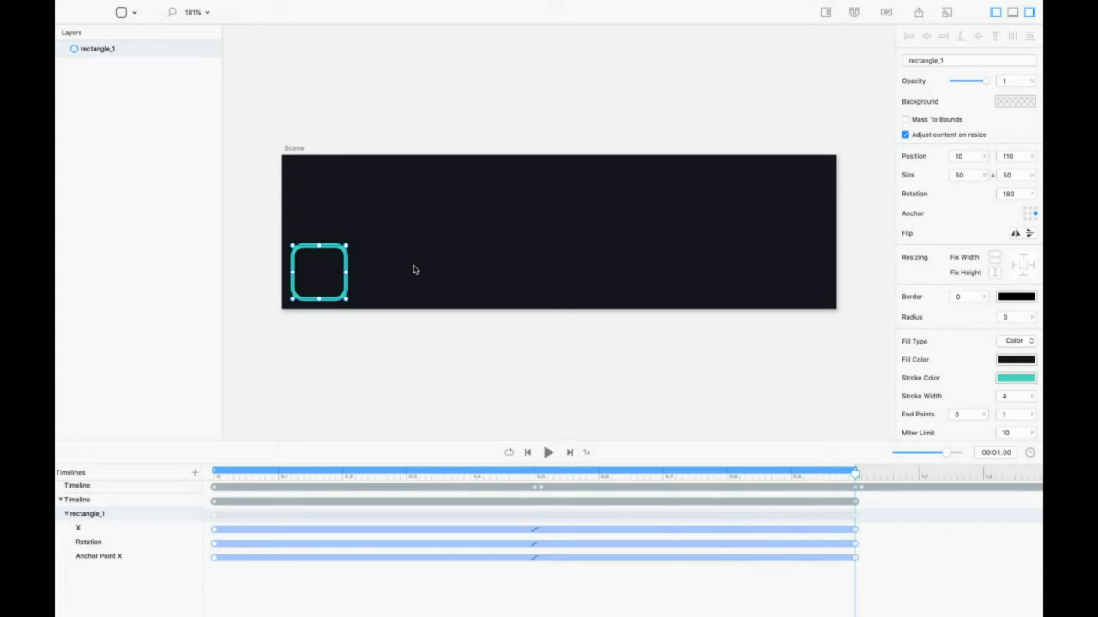
click(854, 558)
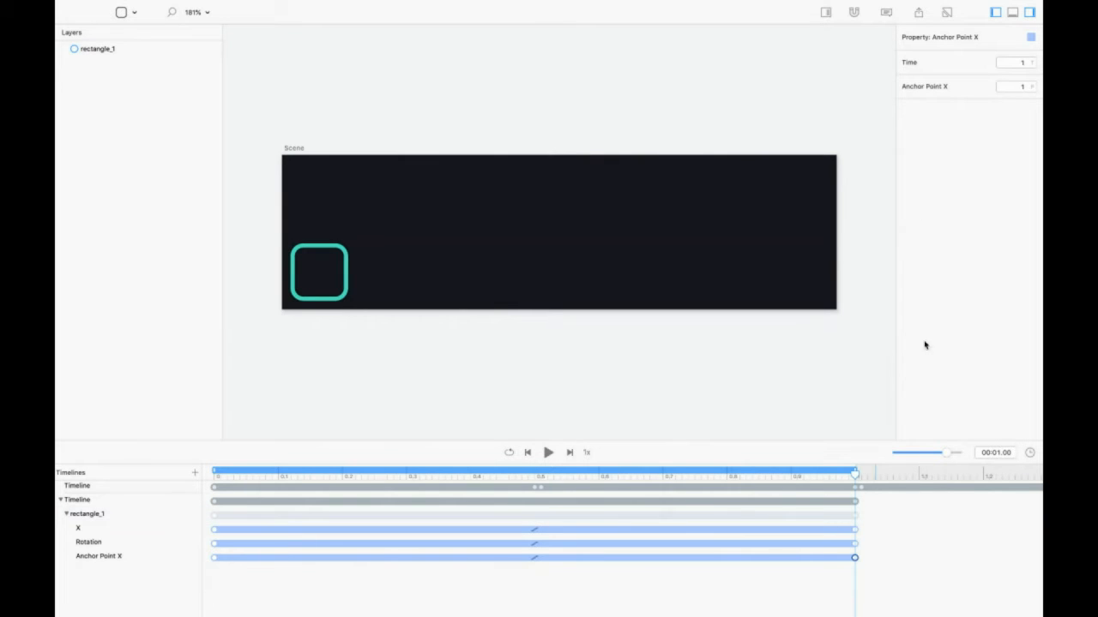
click(1007, 87)
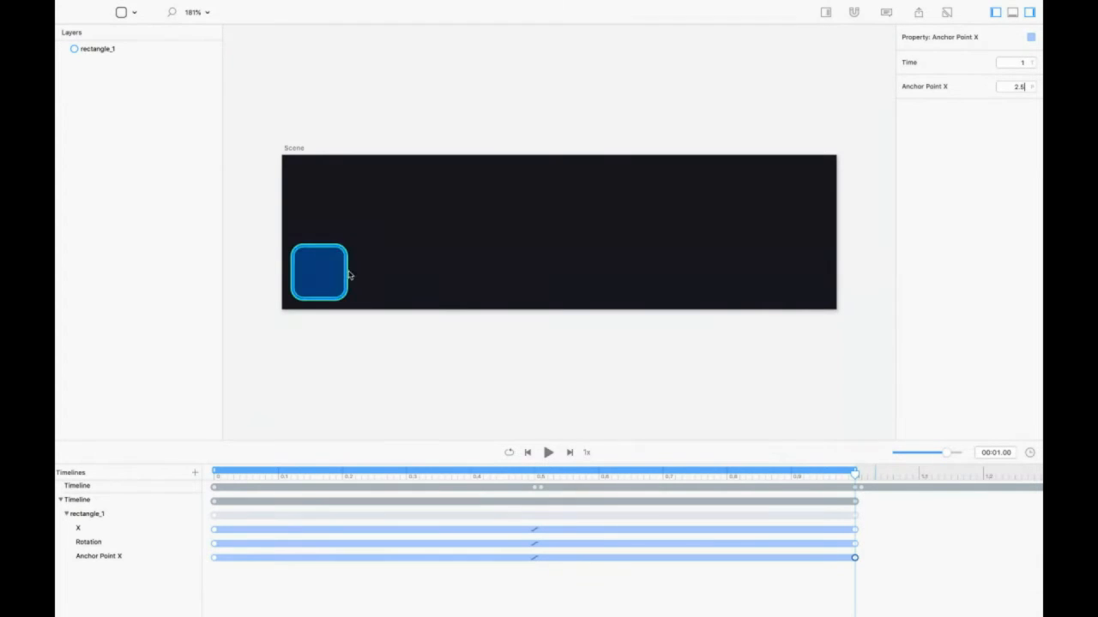
key(Return)
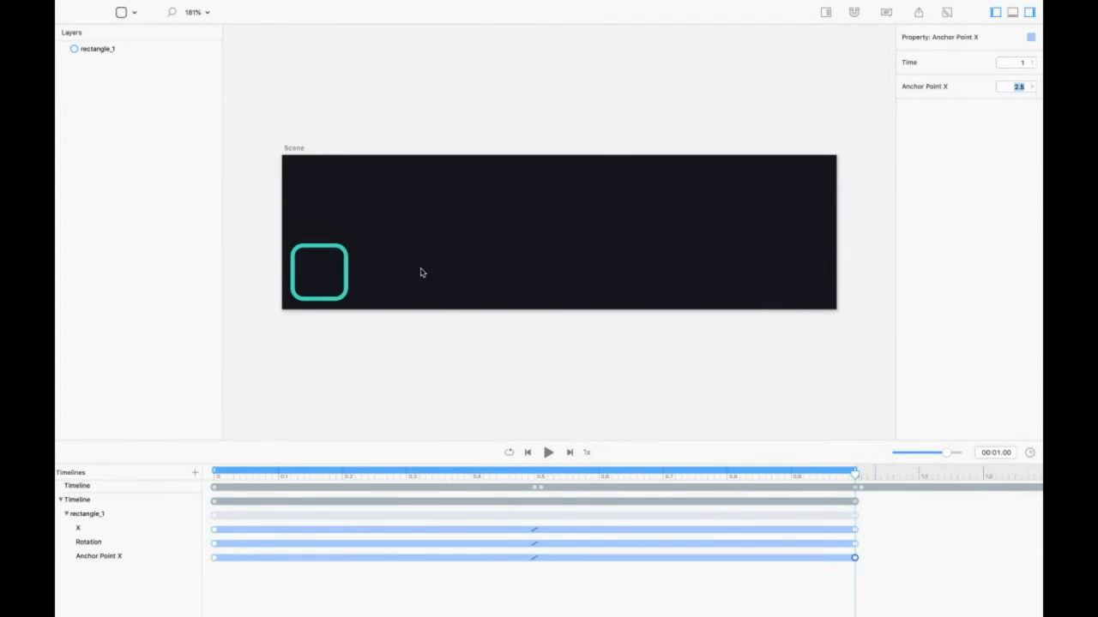
Delete the Anchor Point X keyframe at the start of the timeline, select the rectangle, and play the animation
click(214, 558)
mouse_move(558, 610)
key(BackSpace)
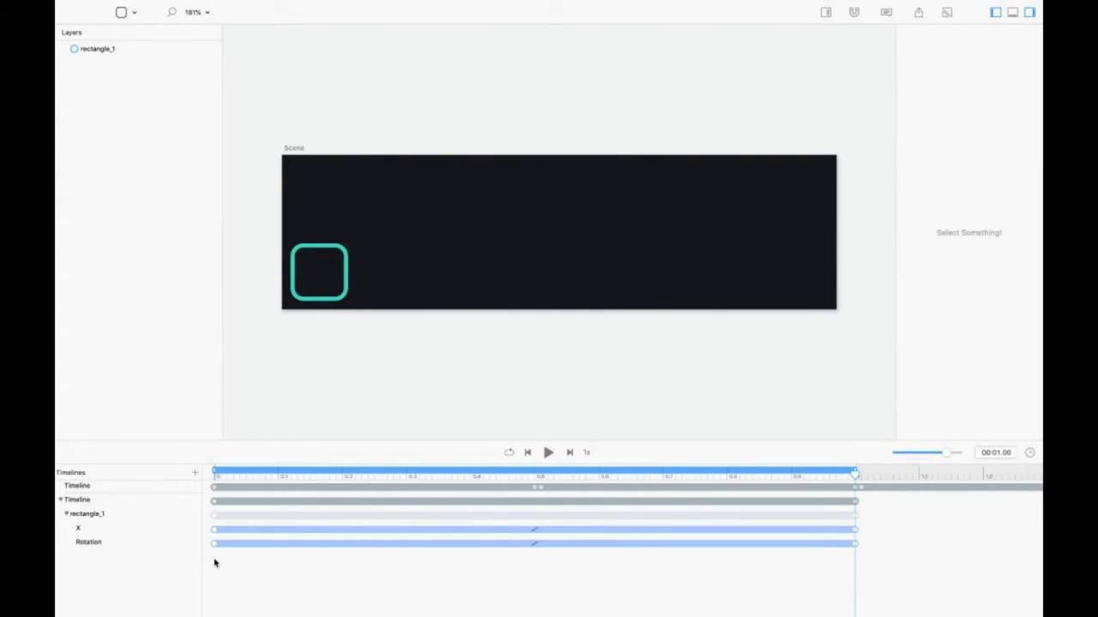
click(315, 280)
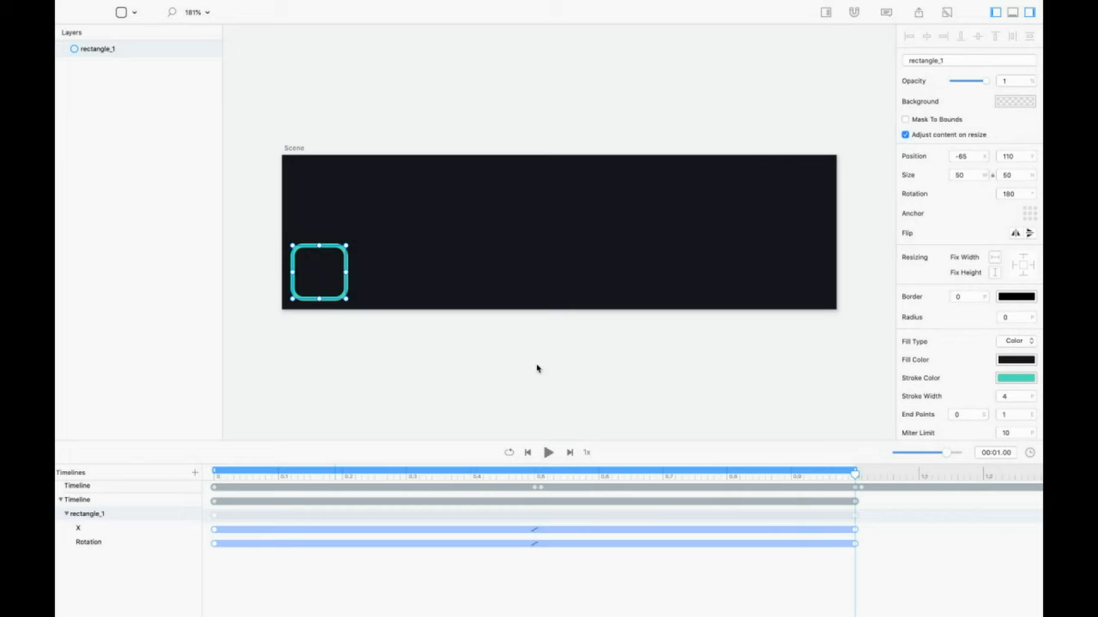
click(548, 453)
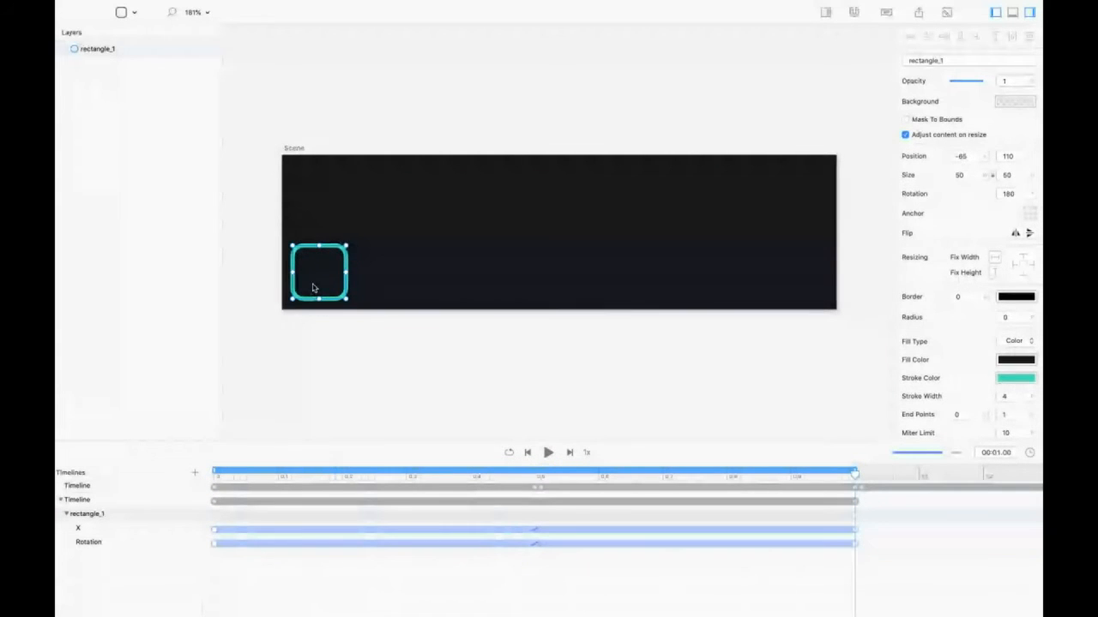
At the start of the timeline, move the rectangle into the scene to position 135, 110 and play the animation
drag(386, 485, 155, 487)
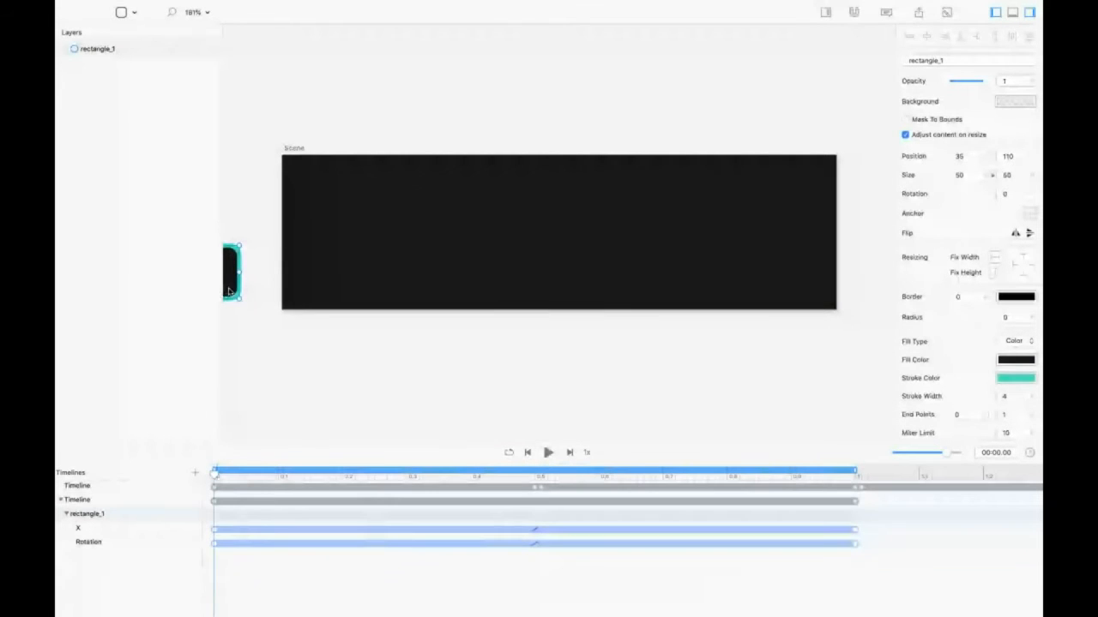
drag(224, 291, 327, 302)
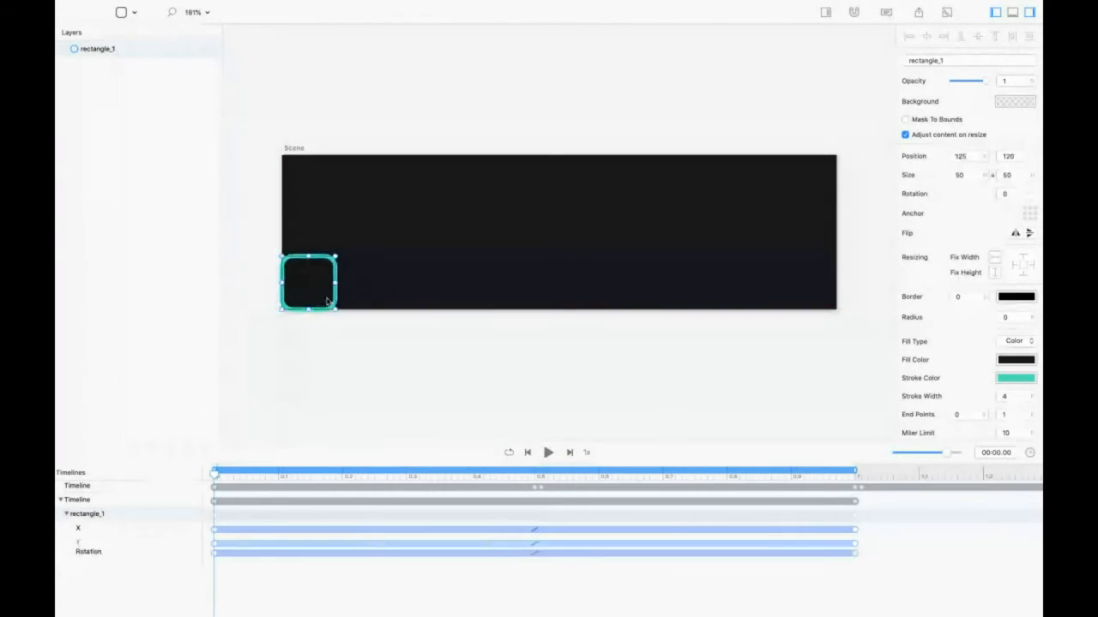
key(super+z)
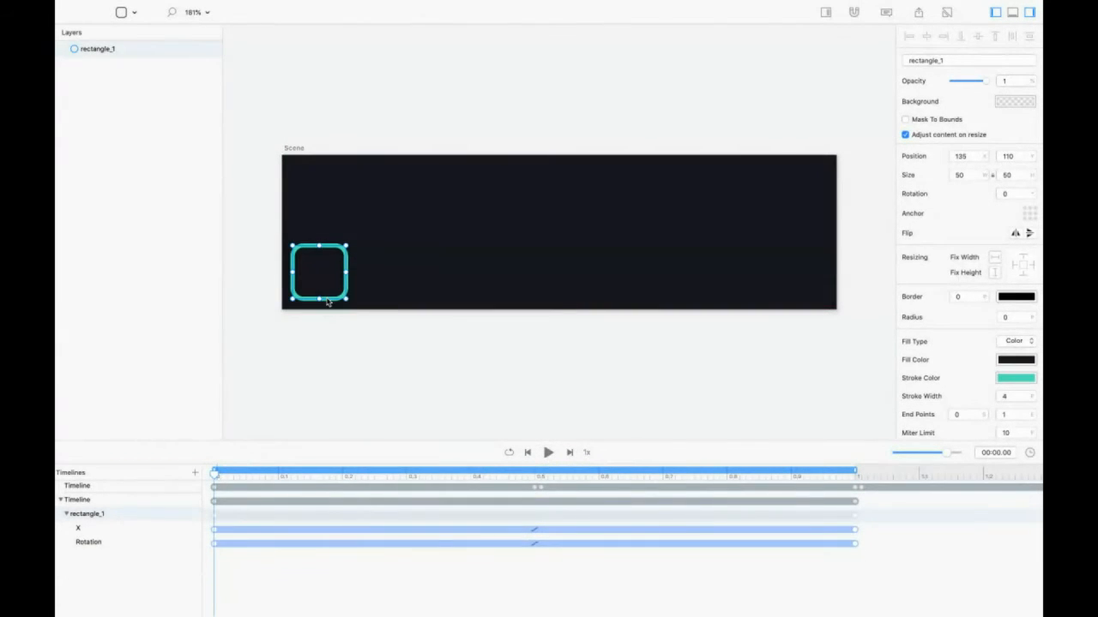
click(365, 381)
key(space)
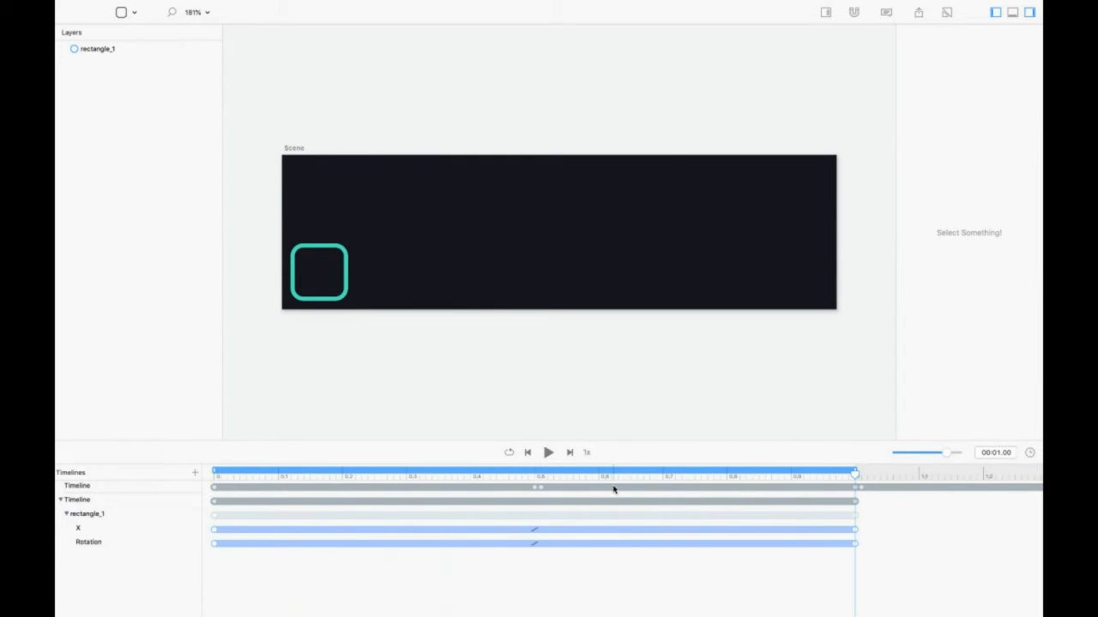
Delete the rectangle's X keyframe at the start of the timeline and play the animation
key(super+z)
key(super+shift+z)
click(213, 529)
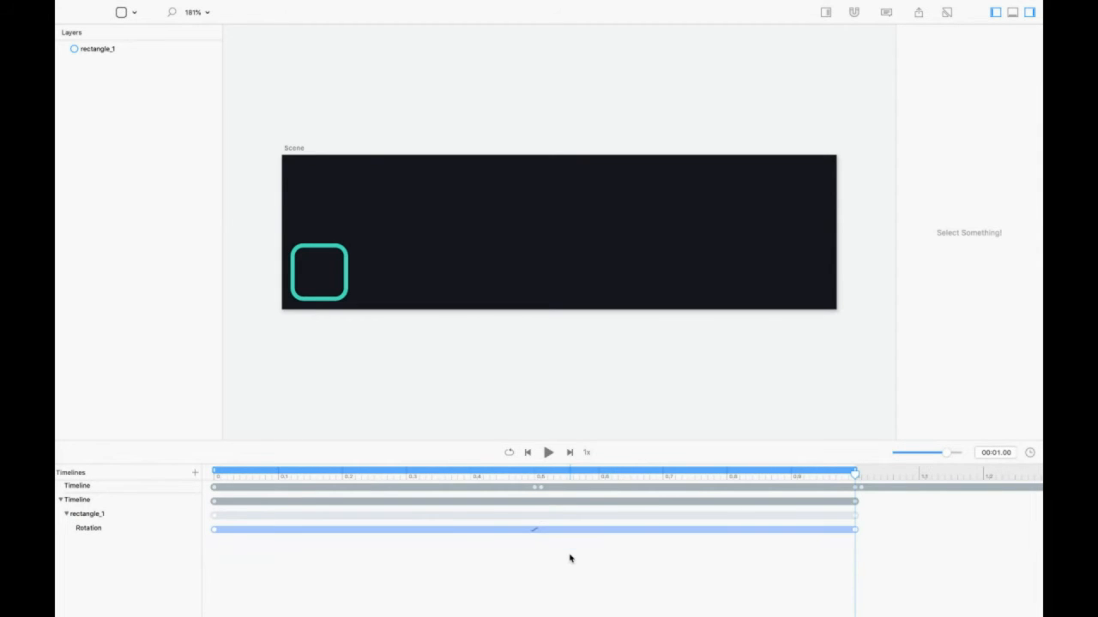
key(space)
Turn on Relative Mode and, with the playhead at the start of the timeline, move the rectangle to position 135, 110
key(r)
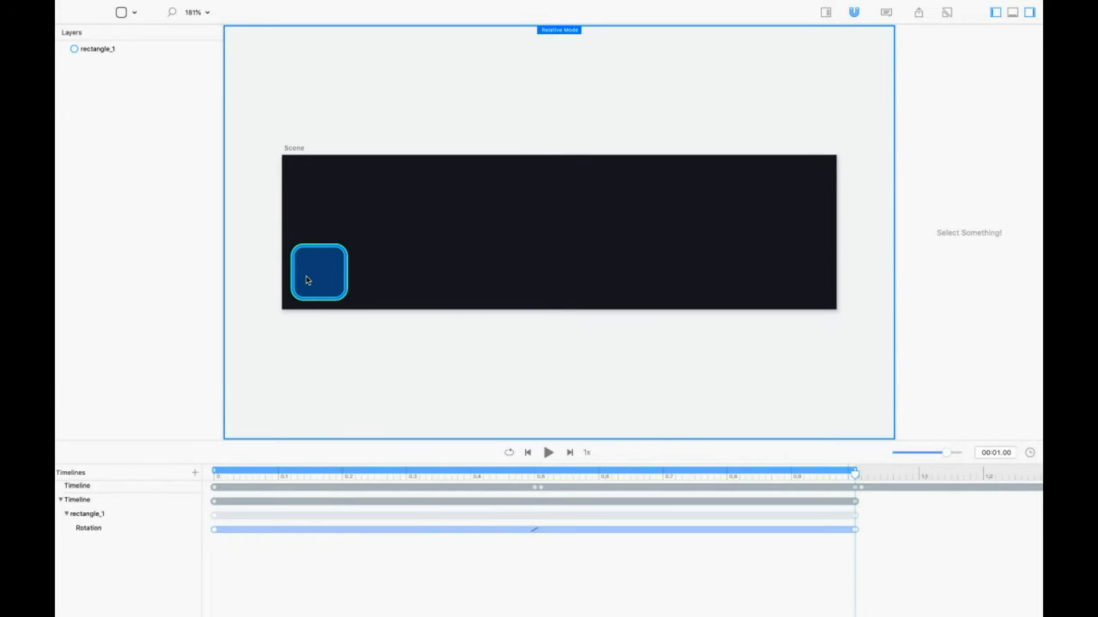
drag(306, 281, 425, 270)
drag(247, 479, 147, 475)
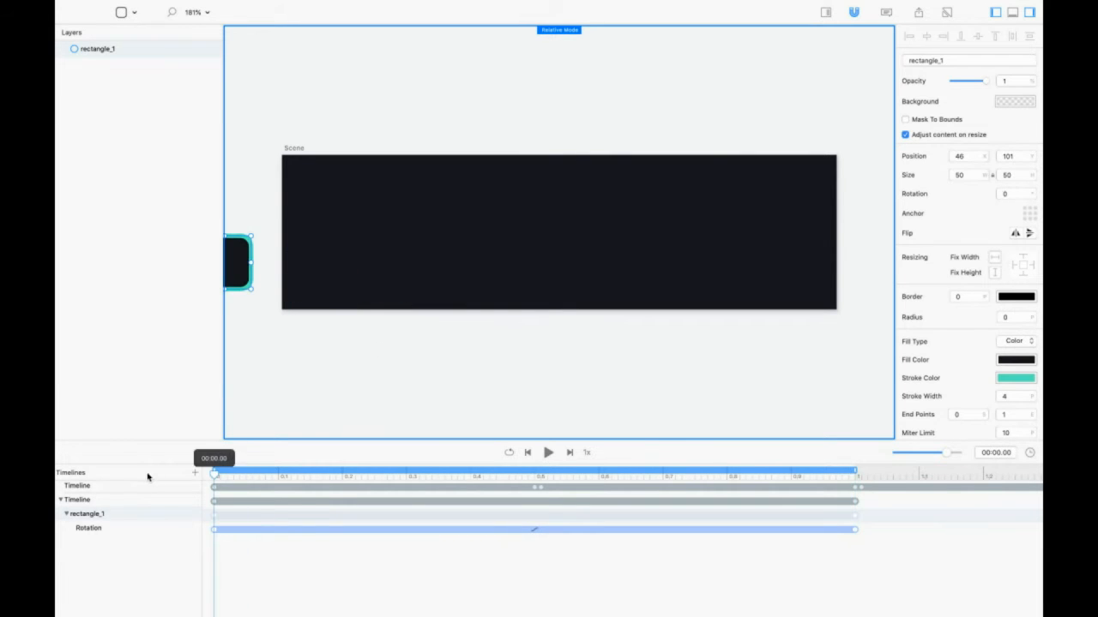
drag(244, 273, 324, 290)
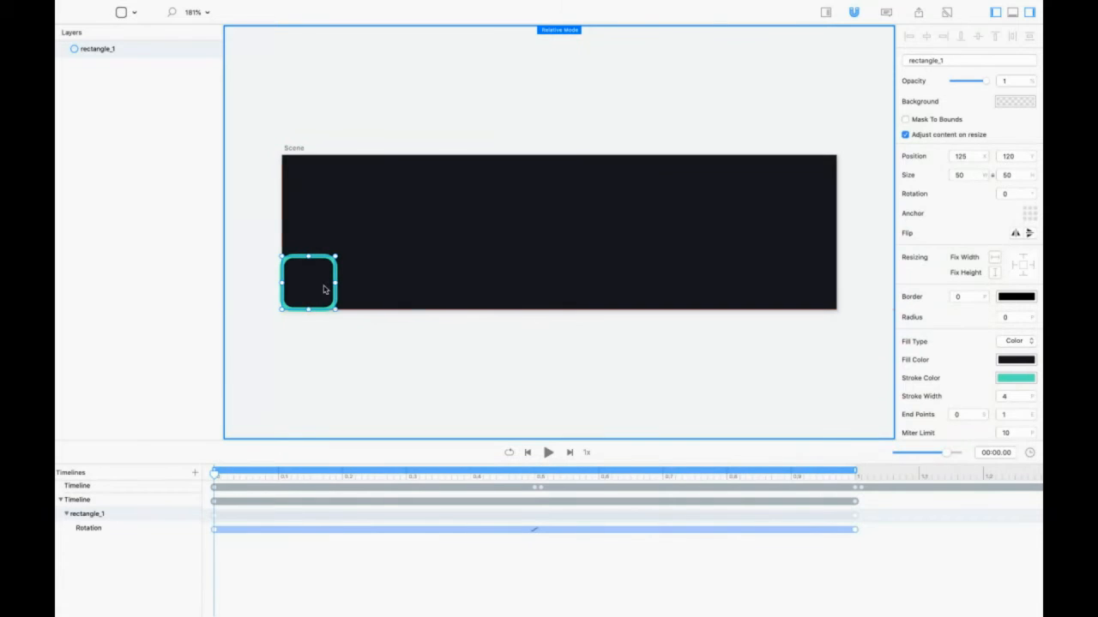
key(shift+Right)
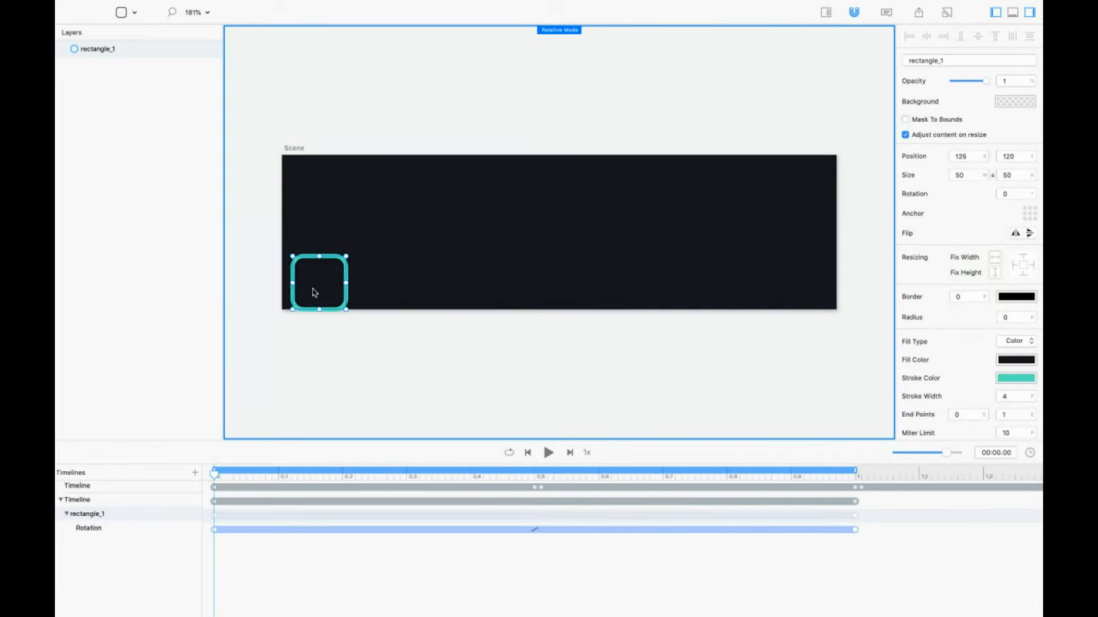
key(shift+Up)
Deselect the rectangle, play the animation, and return the playhead to the start of the timeline
click(360, 386)
key(space)
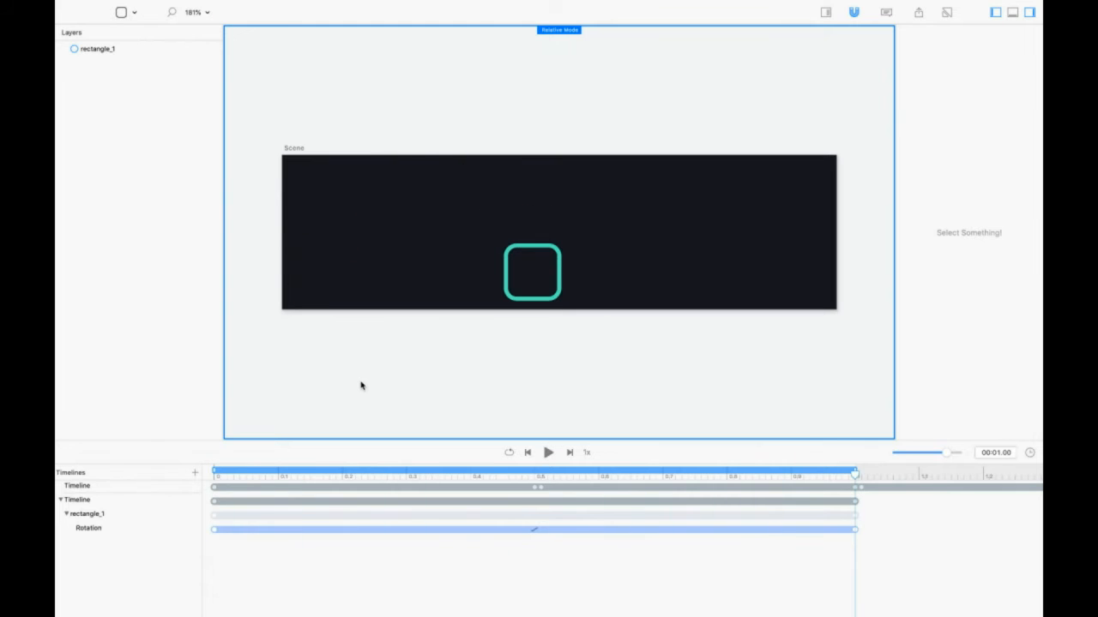
key(space)
drag(854, 474, 838, 394)
drag(845, 464, 67, 443)
Turn off Relative Mode and anchor the rectangle at the middle of its right edge at the start of the timeline
click(306, 274)
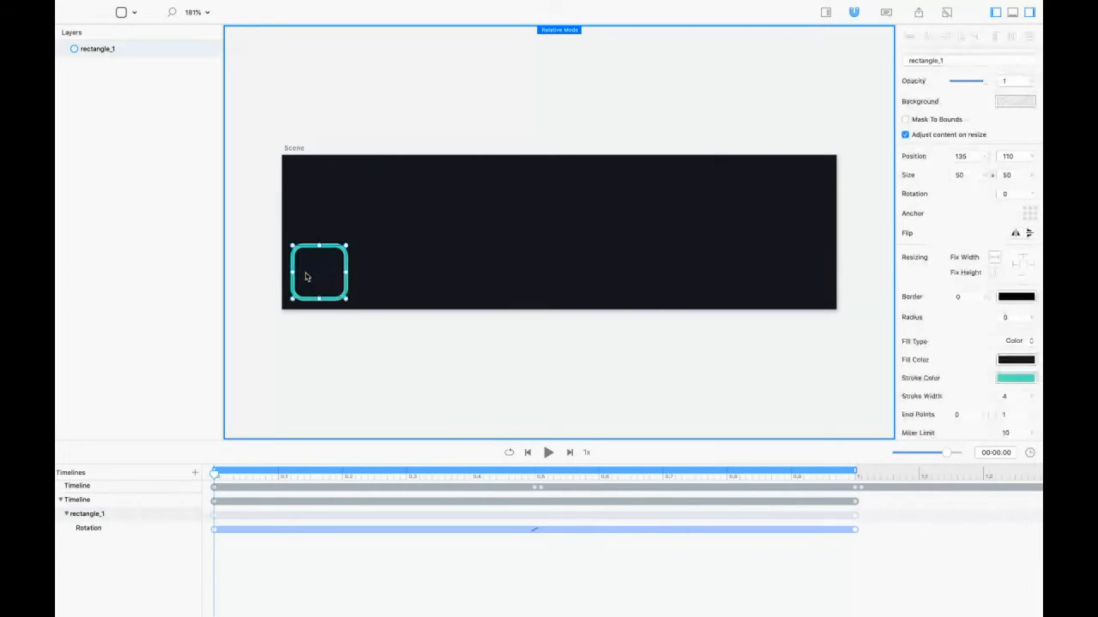
click(1034, 214)
key(super+z)
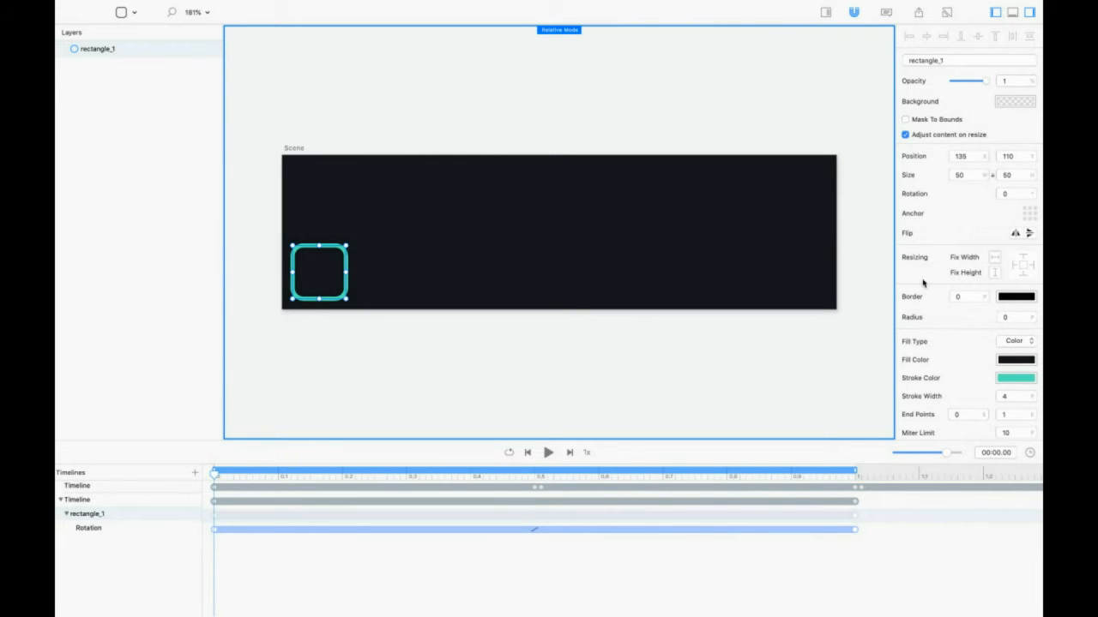
key(super+r)
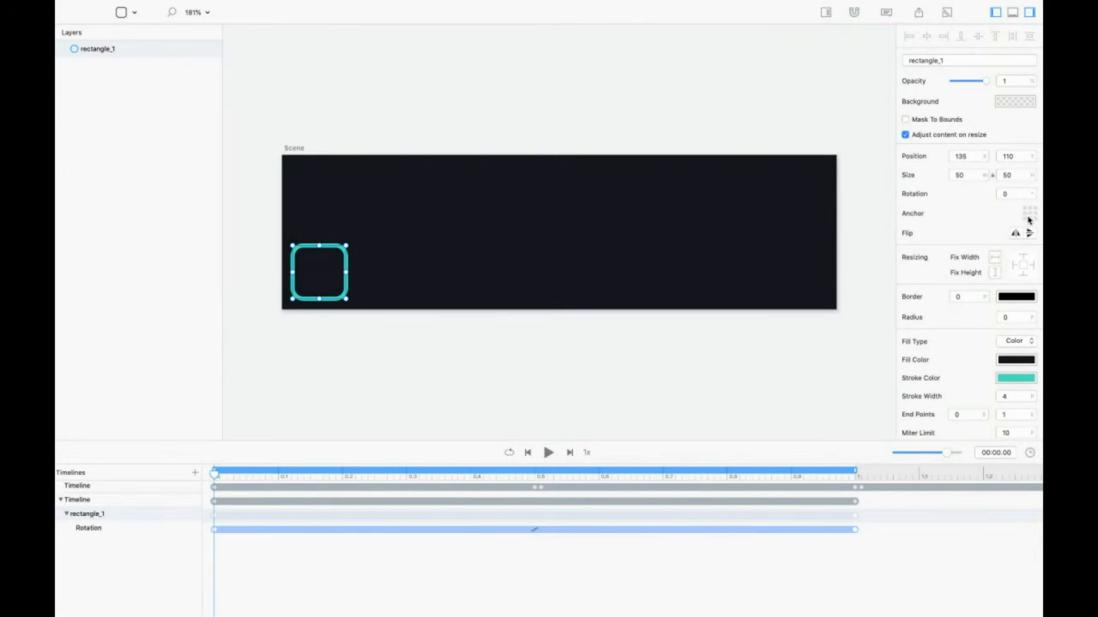
click(1034, 213)
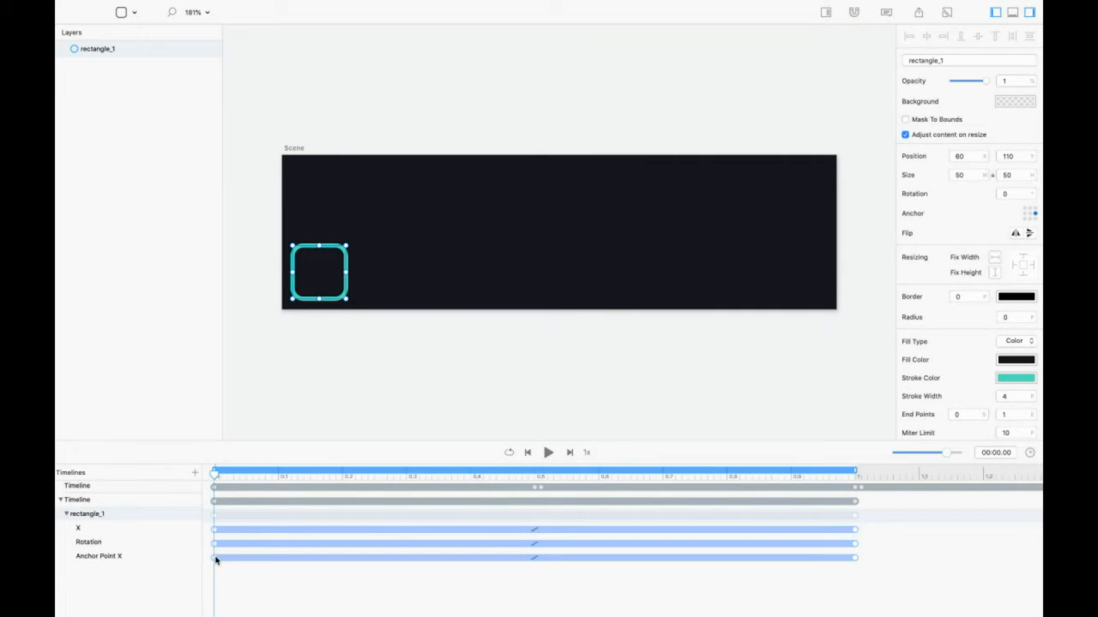
Set the Anchor Point X keyframe at the start to 2 and delete the Anchor Point X keyframe at 1 second
click(214, 558)
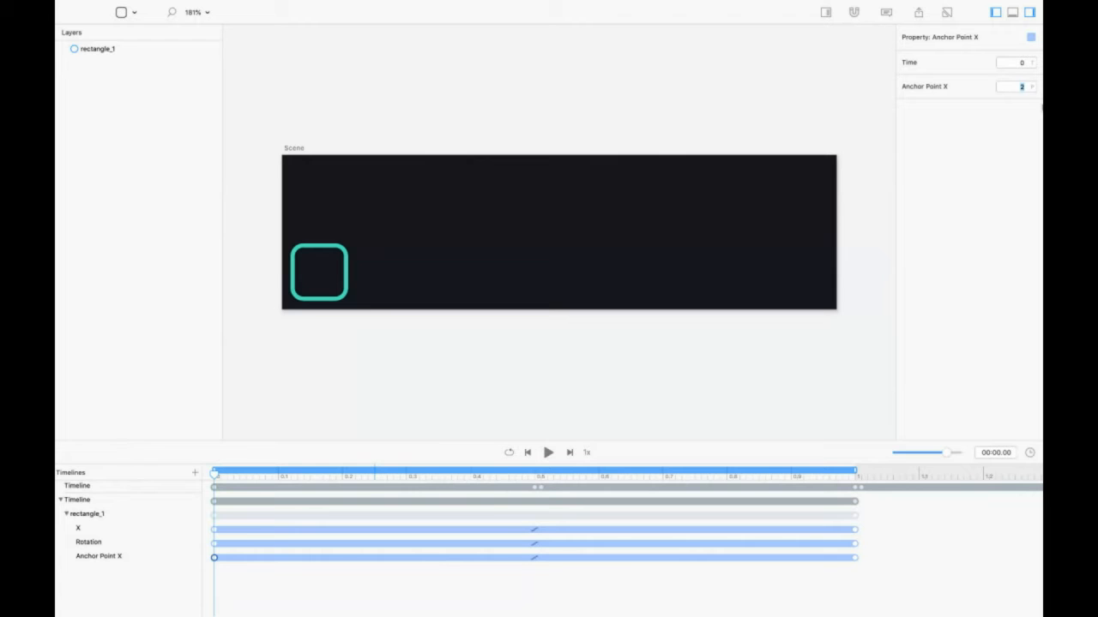
click(854, 559)
key(Delete)
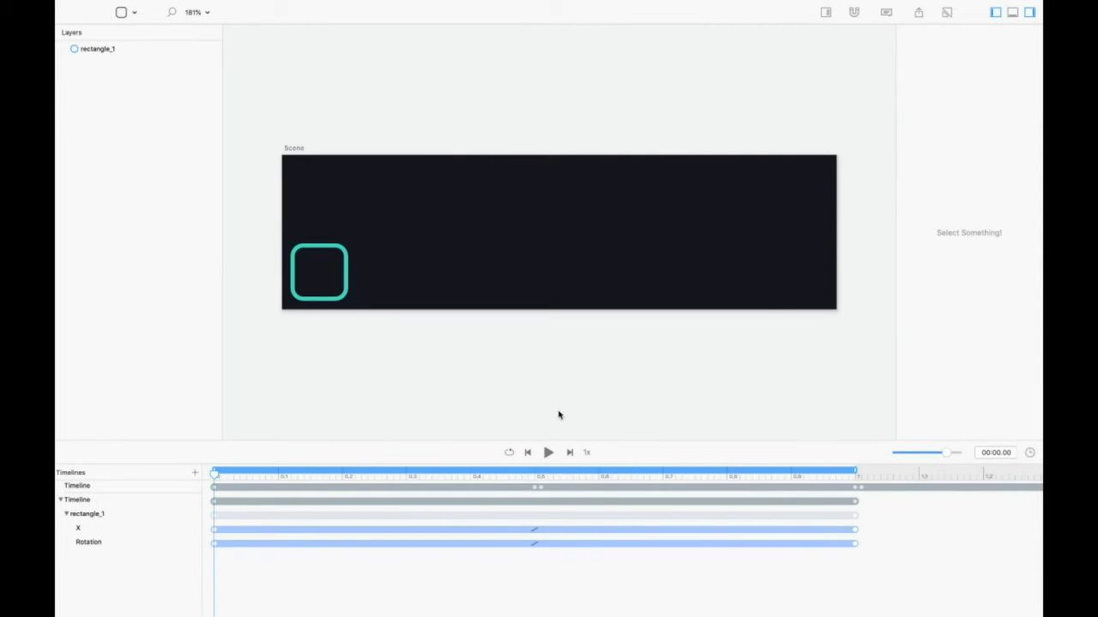
Play the animation, return the playhead to the start, and select the rectangle to inspect its position
click(548, 453)
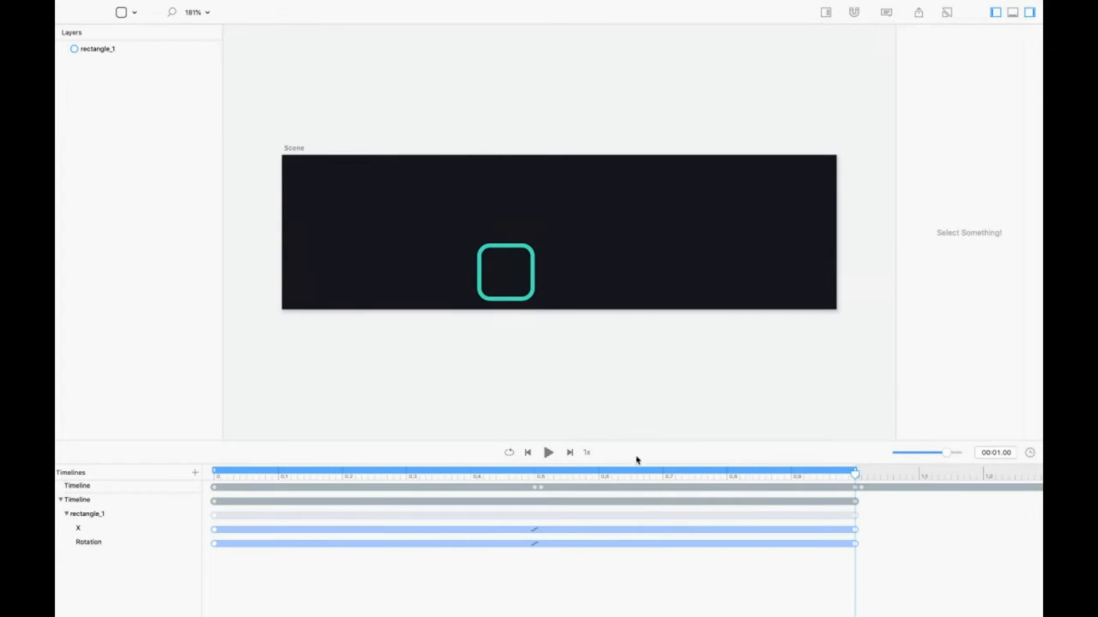
drag(855, 474, 153, 529)
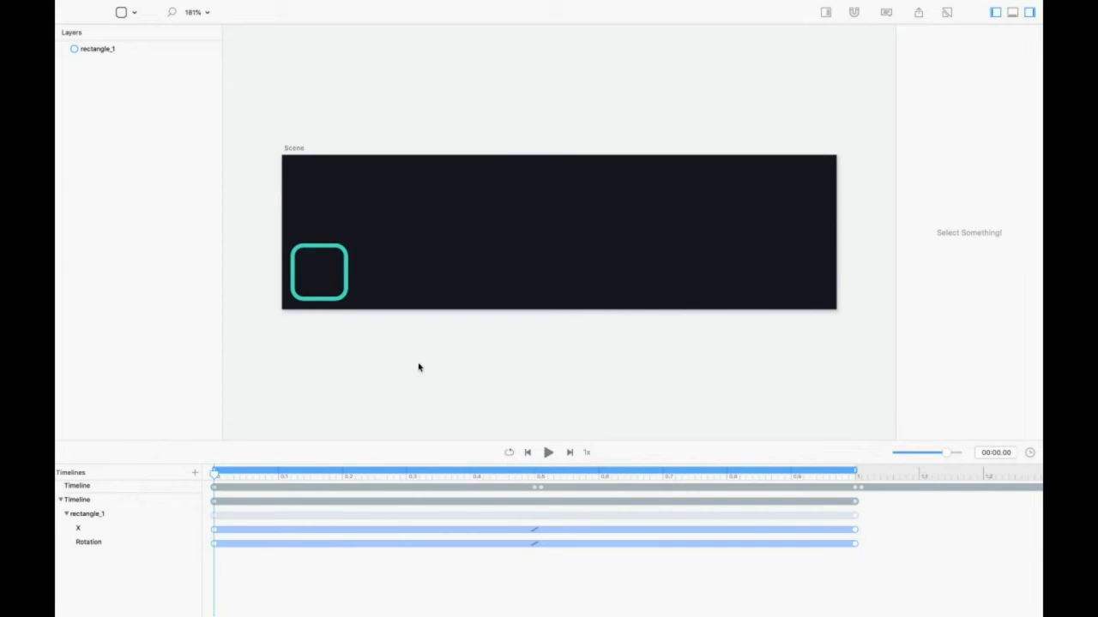
click(331, 283)
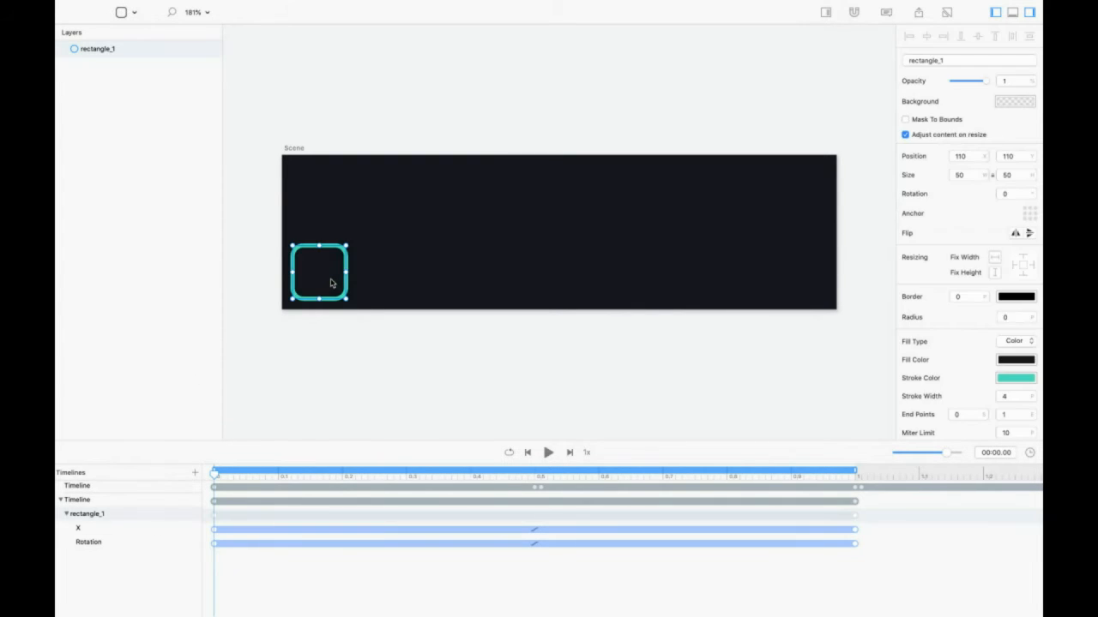
Switch to Chrome, close the finished installer window, and bring up the Vimeo event production page
key(super+Tab)
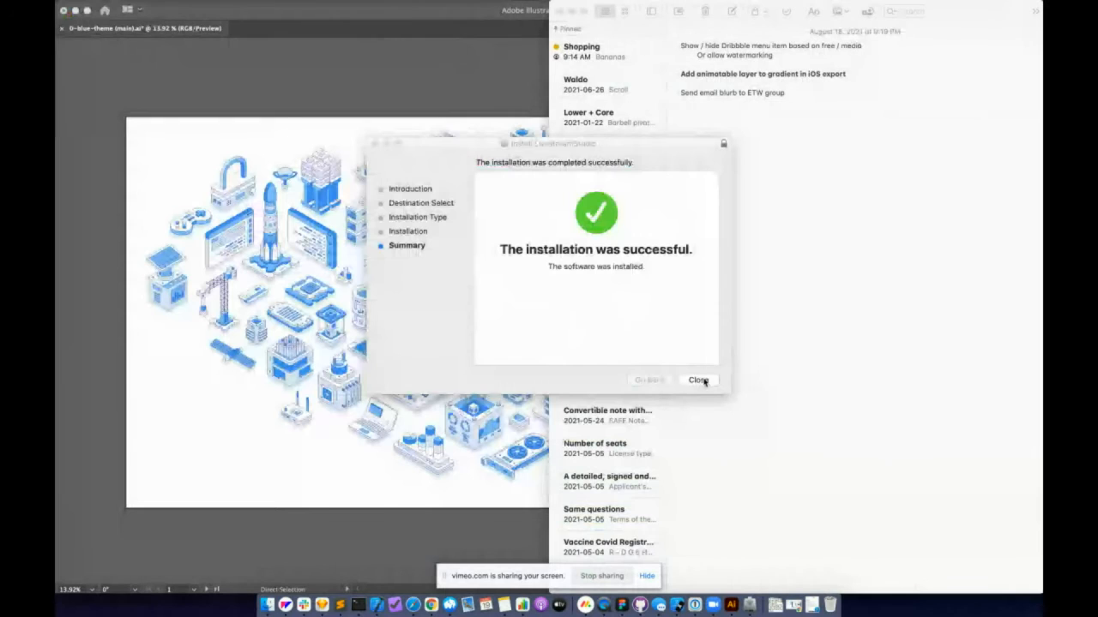
click(698, 380)
click(565, 216)
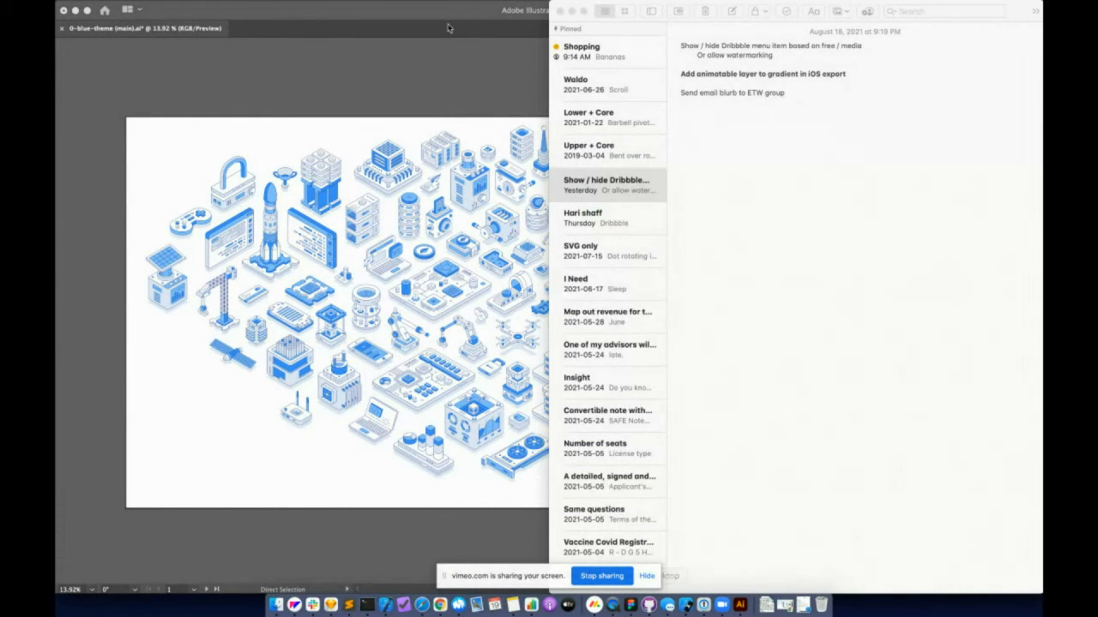
mouse_move(356, 4)
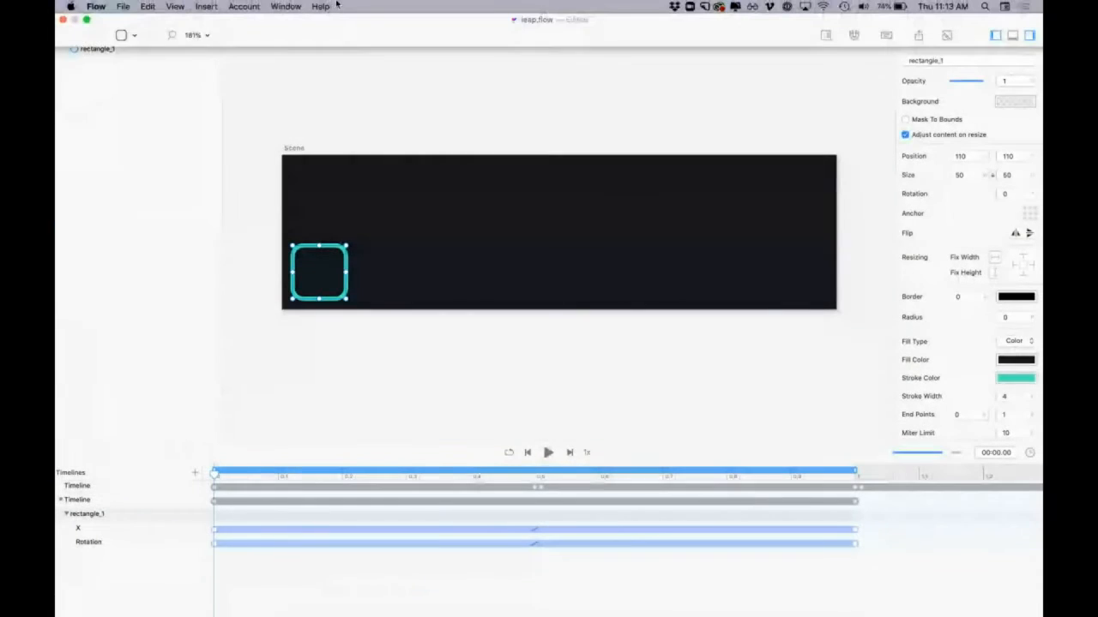
key(super+Tab)
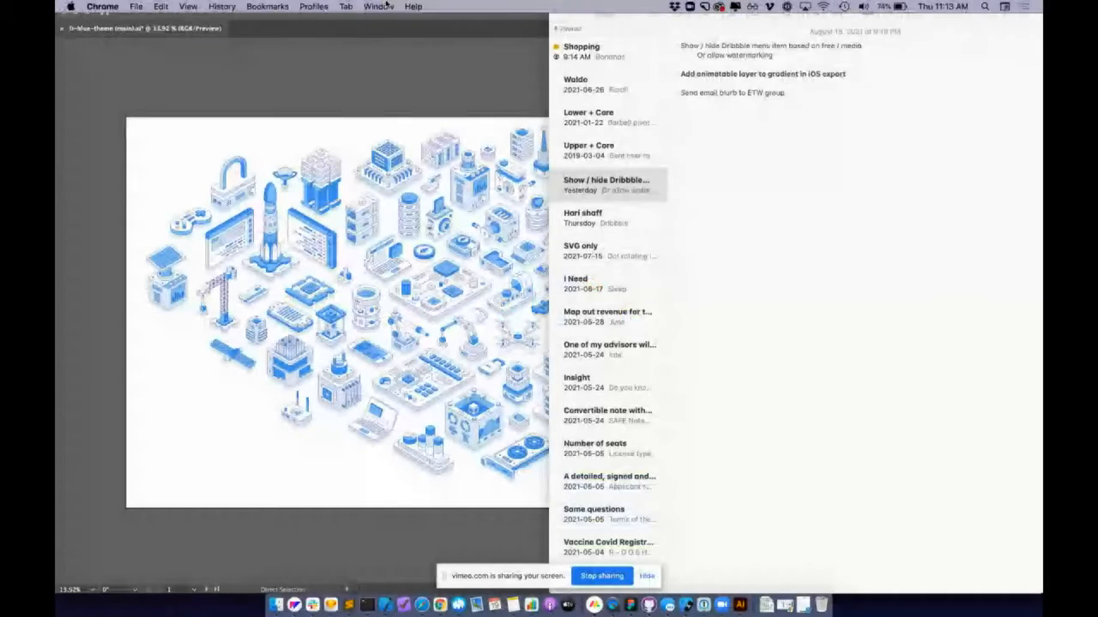
click(383, 6)
click(377, 145)
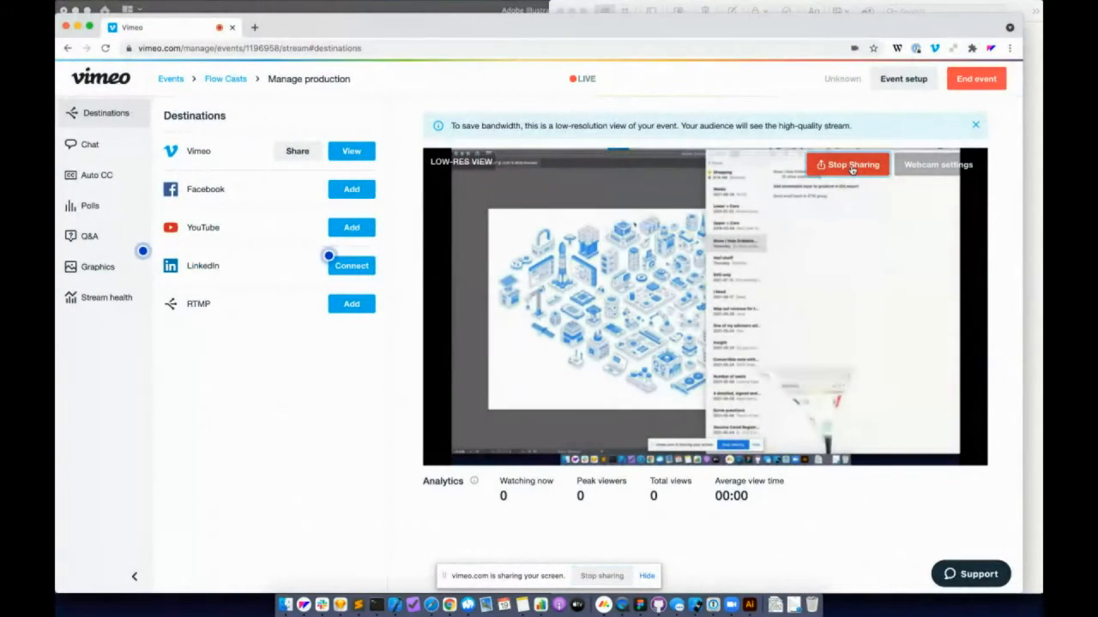
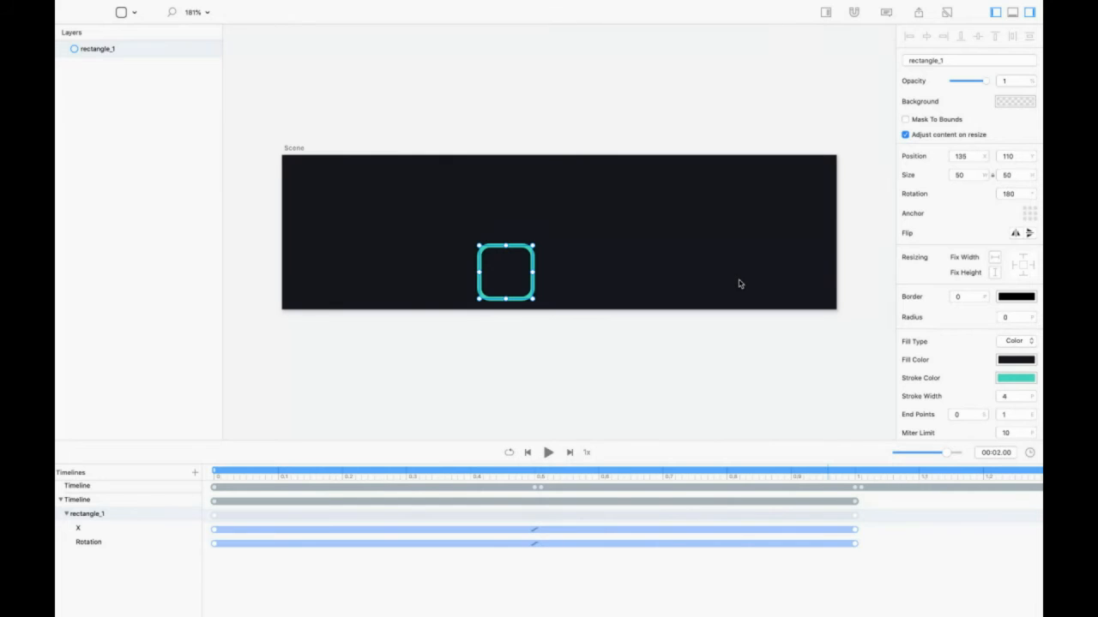
At the 1-second mark, copy the rectangle and paste a duplicate without its keyvalues
click(854, 470)
mouse_move(268, 3)
click(149, 6)
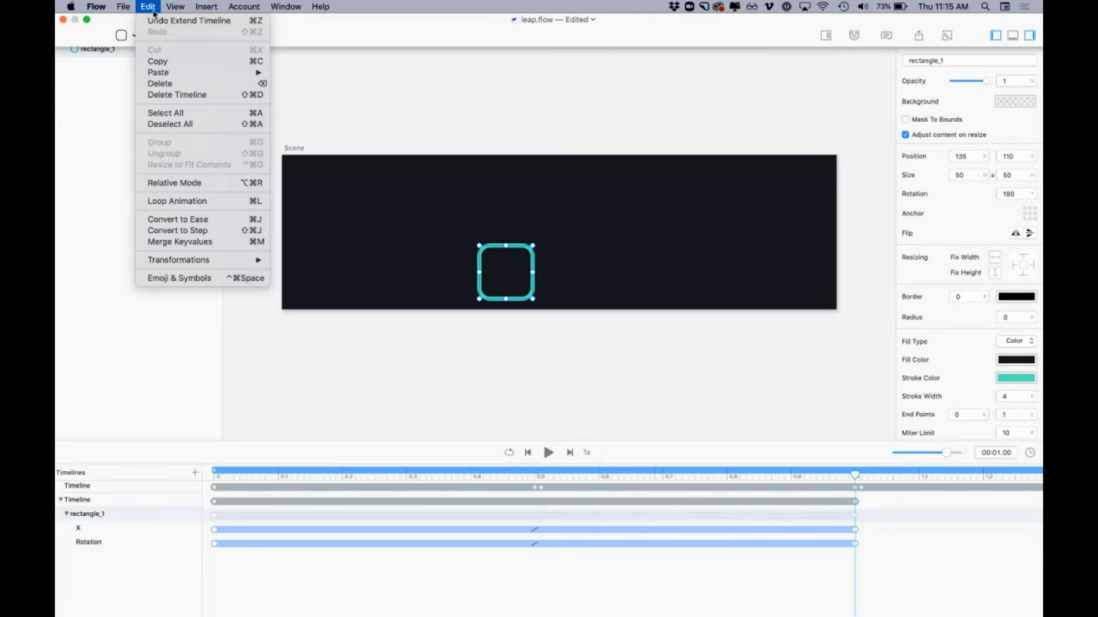
click(161, 60)
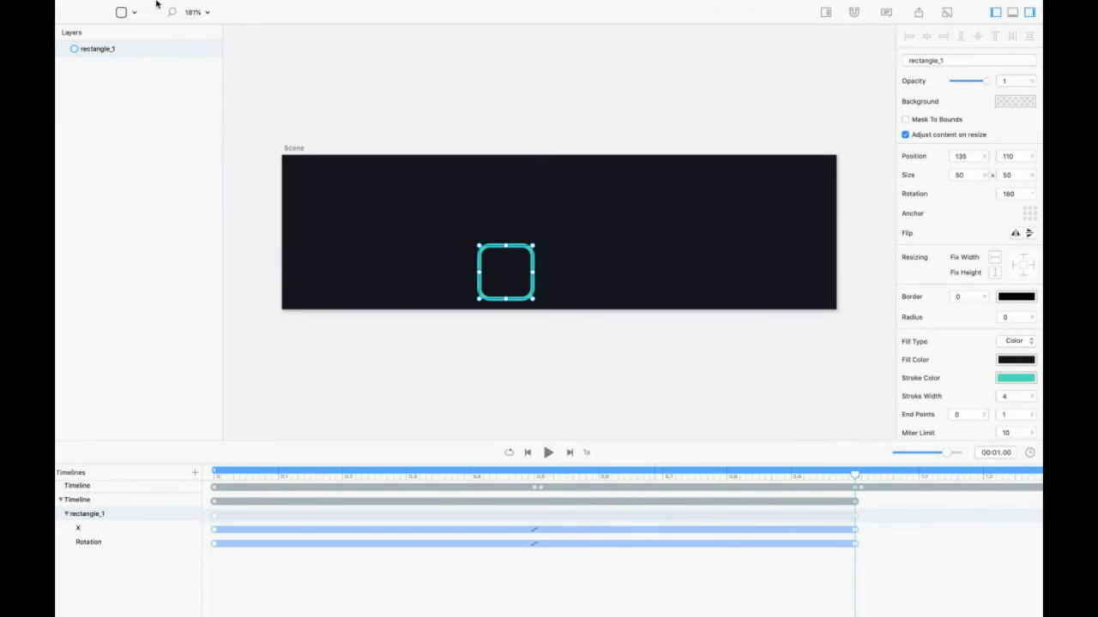
click(148, 6)
mouse_move(158, 72)
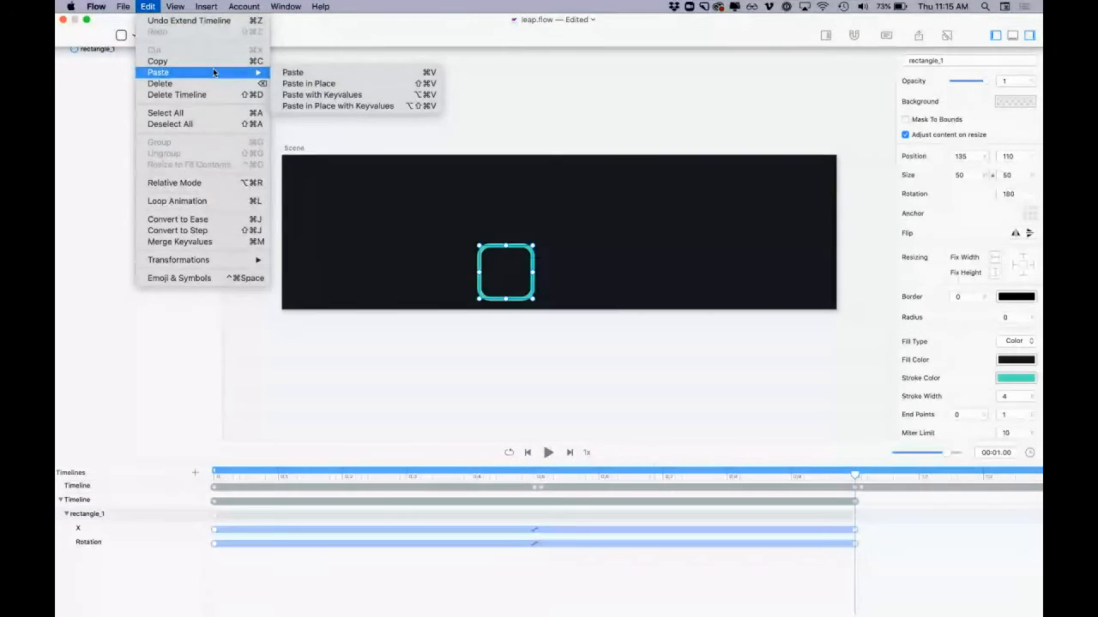
click(288, 74)
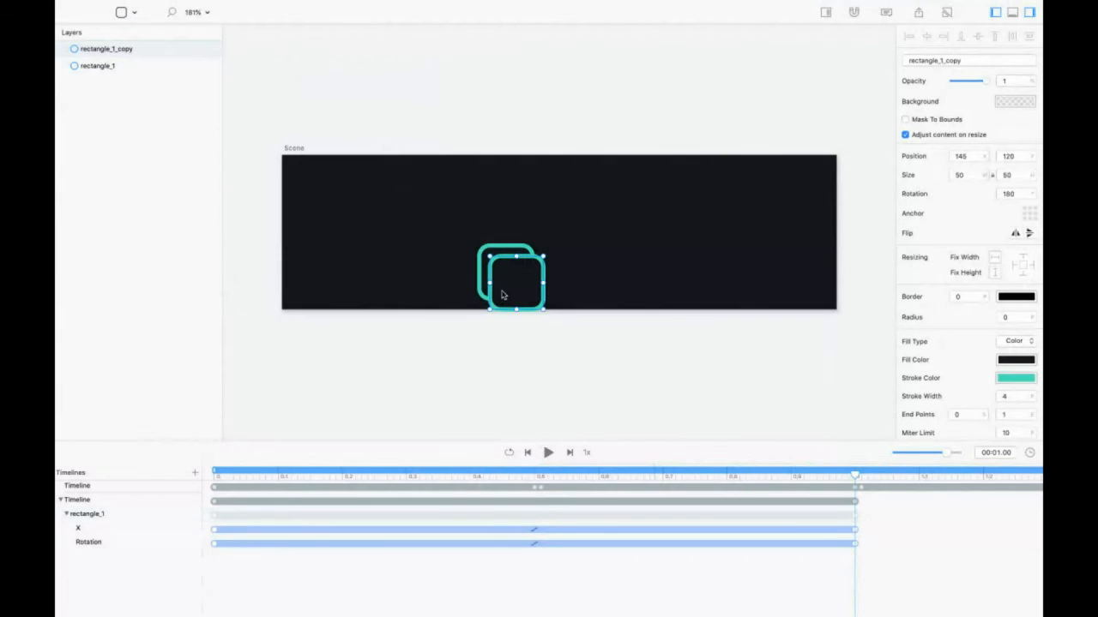
Rename the pasted rectangle's layer as marker
double_click(126, 50)
text(marker)
key(Return)
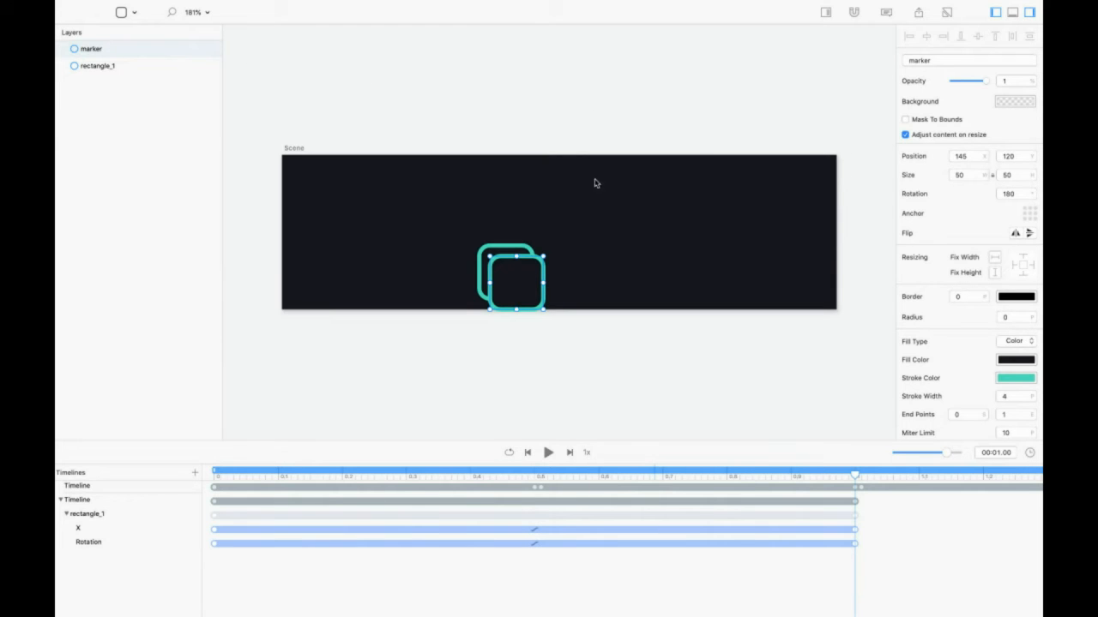
Turn on Relative Mode and change the marker layer's stroke color to pink
click(513, 247)
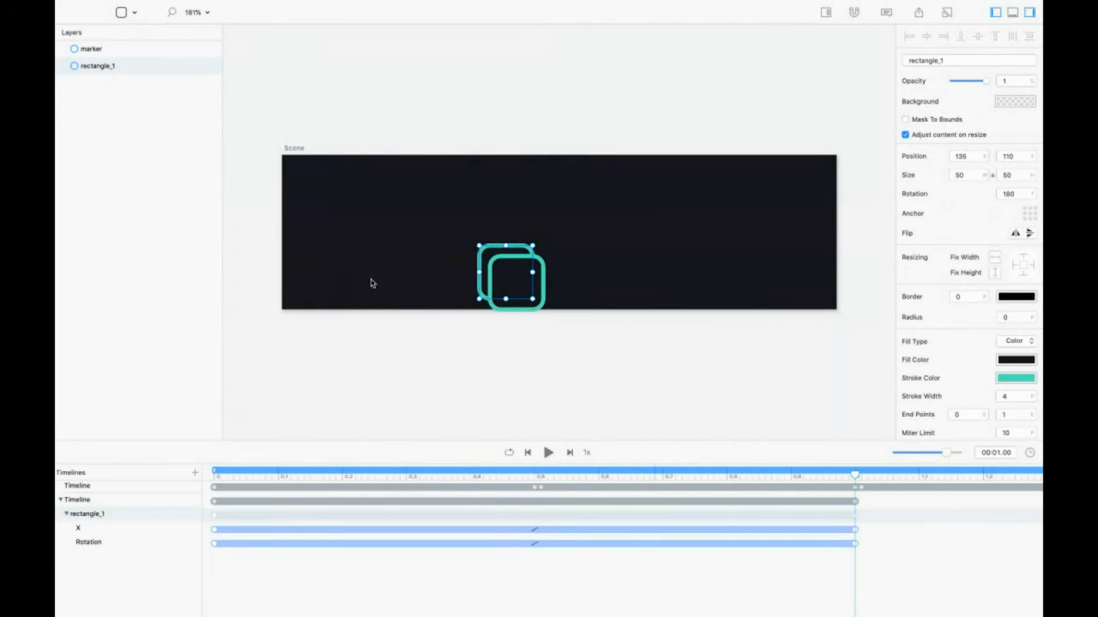
click(527, 271)
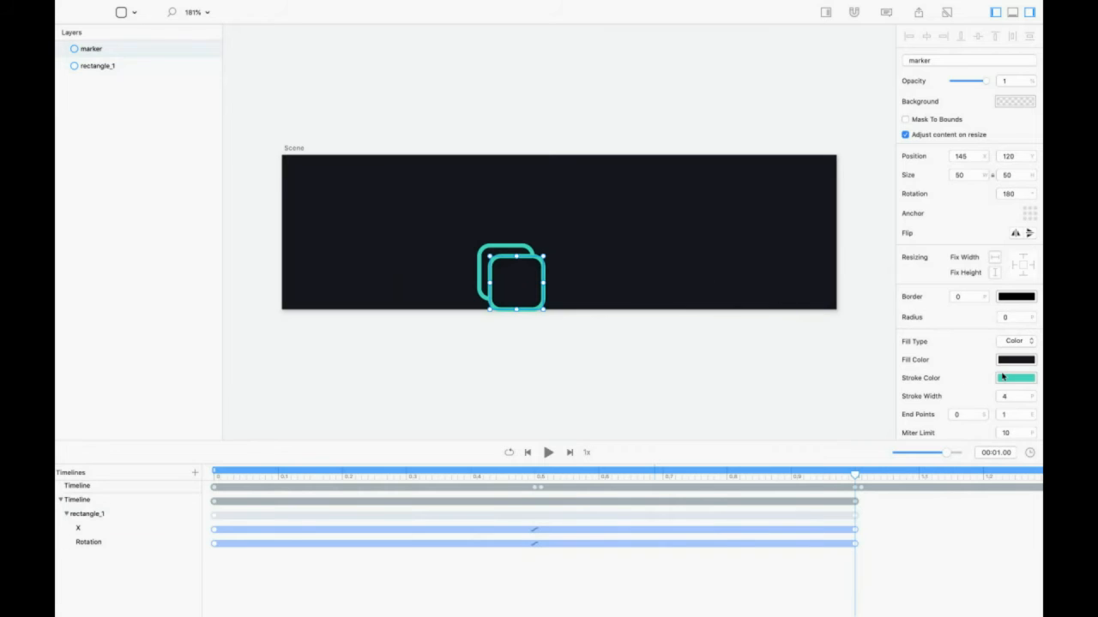
key(r)
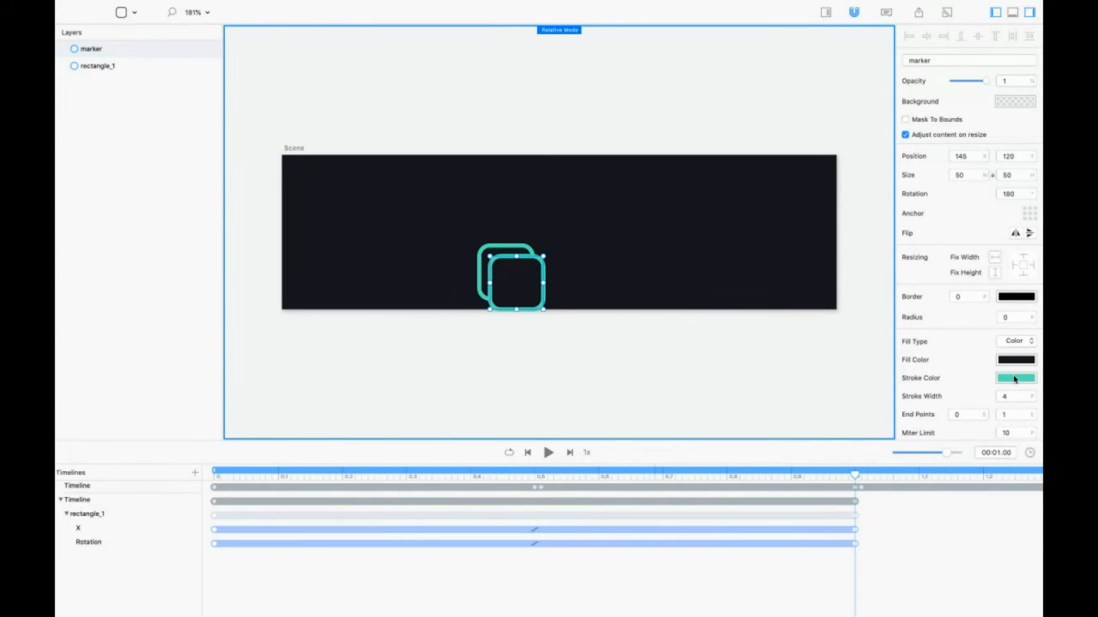
click(1015, 379)
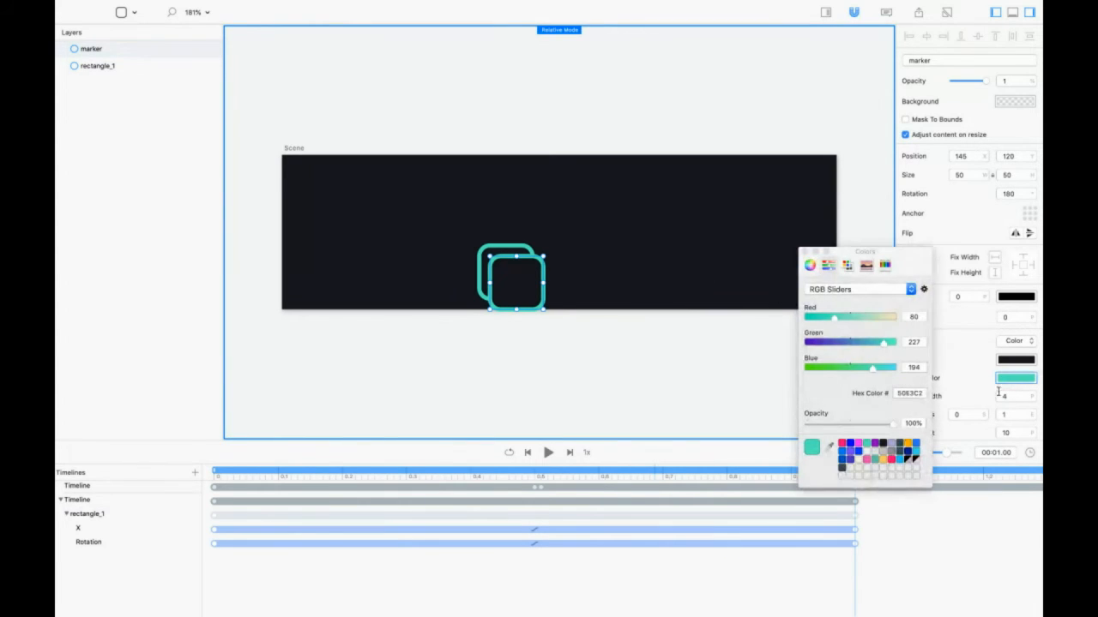
click(842, 444)
click(803, 252)
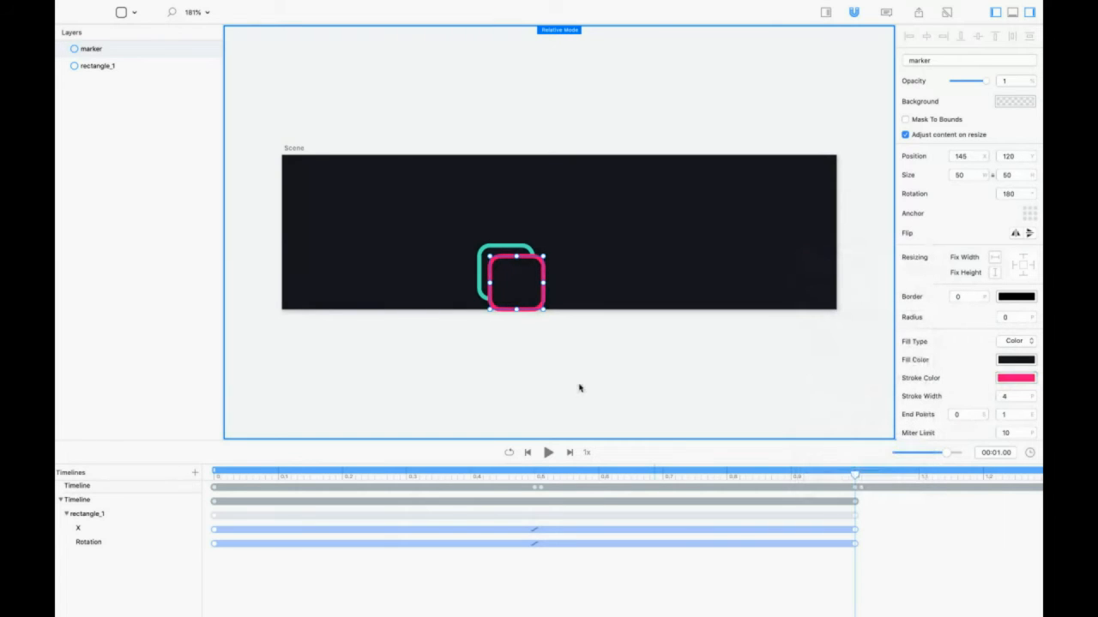
Reorder the marker layer beneath rectangle_1 and align it exactly behind the rectangle at position 135, 110
drag(137, 49, 132, 79)
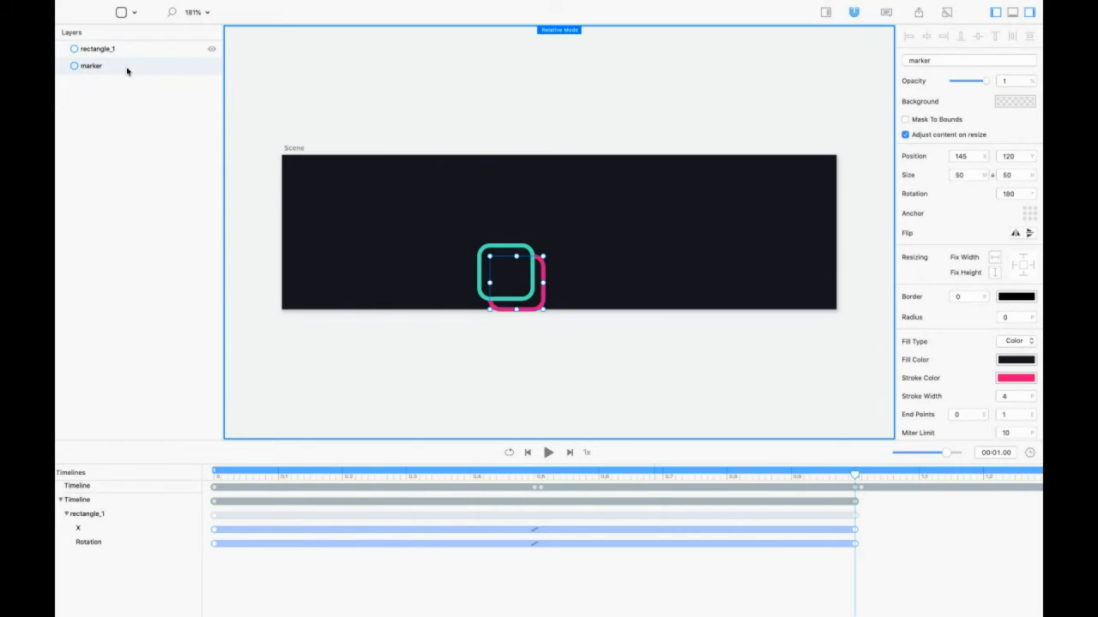
mouse_move(538, 309)
mouse_down()
mouse_move(580, 283)
mouse_move(520, 294)
mouse_up()
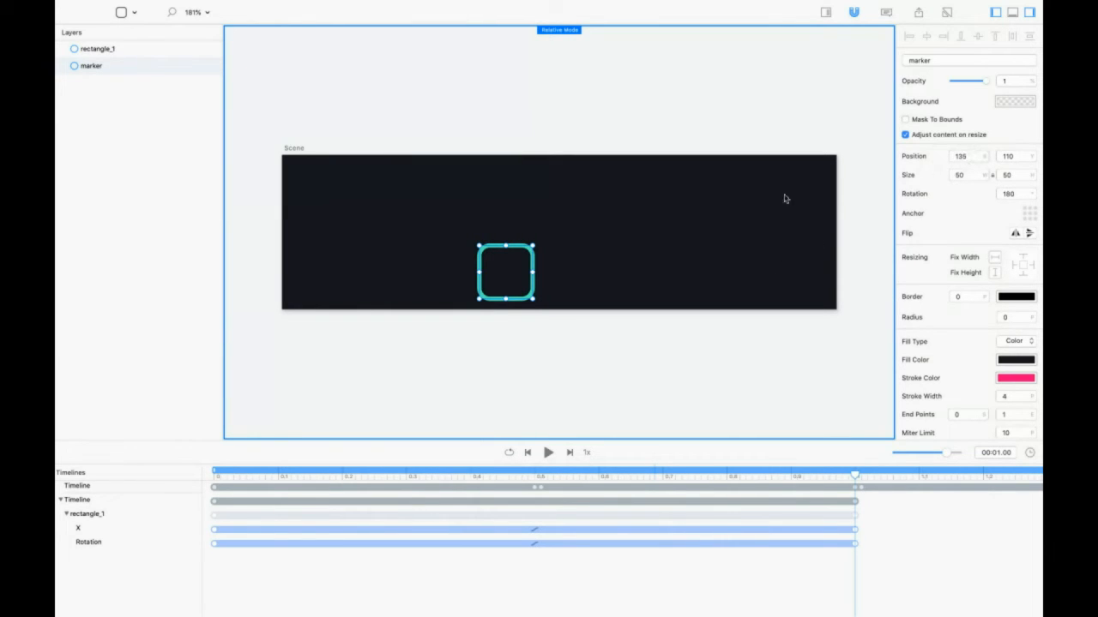
Check that both layers' positions match, then anchor the marker at its centre and offset it to position 220, 120
click(140, 51)
click(140, 66)
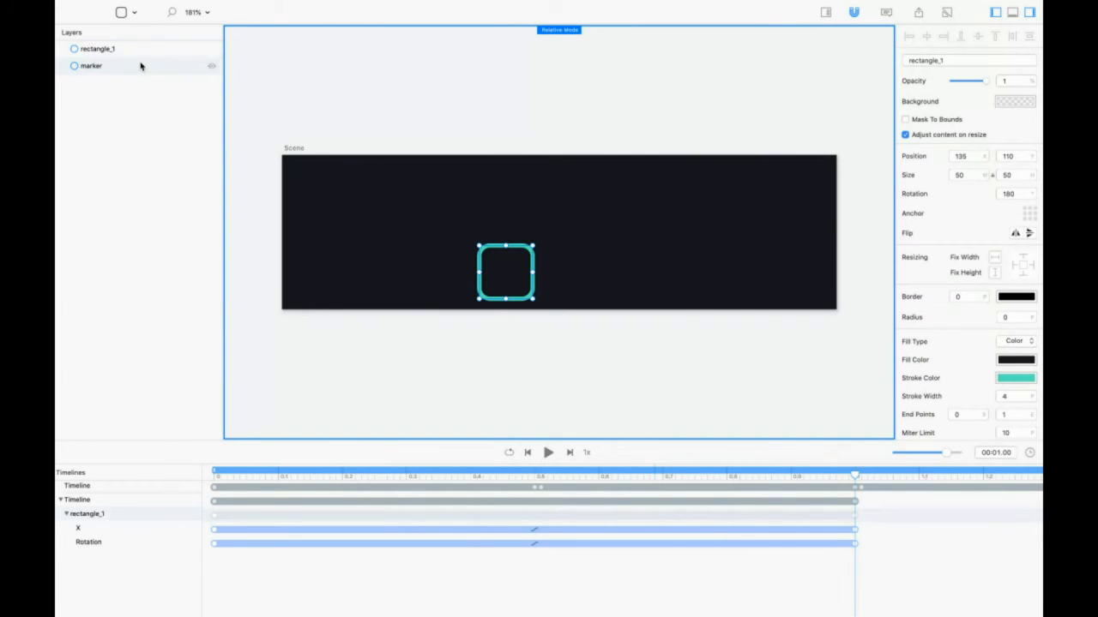
key(shift+Right)
key(shift+Down)
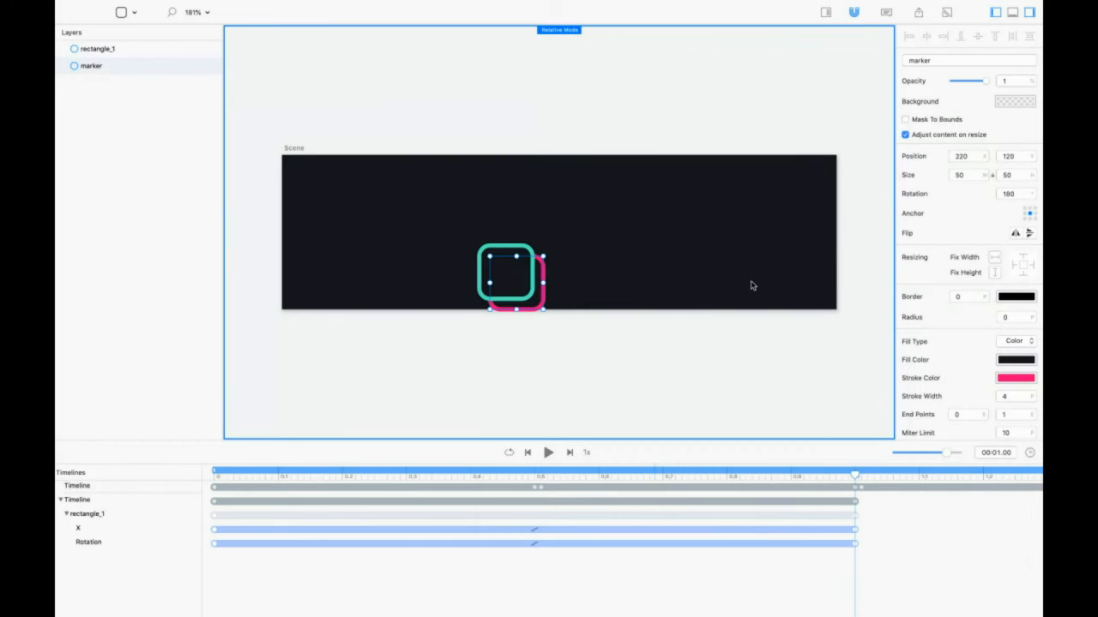
Anchor the marker at its top-left corner and move it exactly behind rectangle_1, to position 235, 135
click(1023, 213)
click(1023, 208)
mouse_move(526, 308)
mouse_down()
mouse_move(568, 275)
mouse_move(516, 301)
mouse_up()
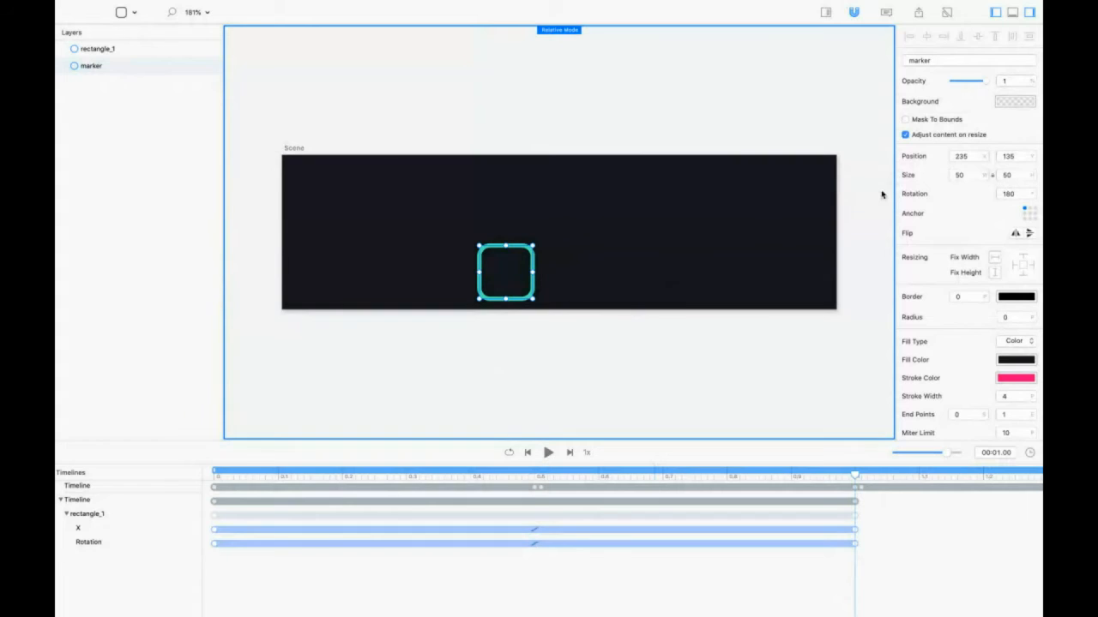
Hide and show rectangle_1 to check that the marker lies exactly beneath it, then compare the two layers' X positions
click(212, 50)
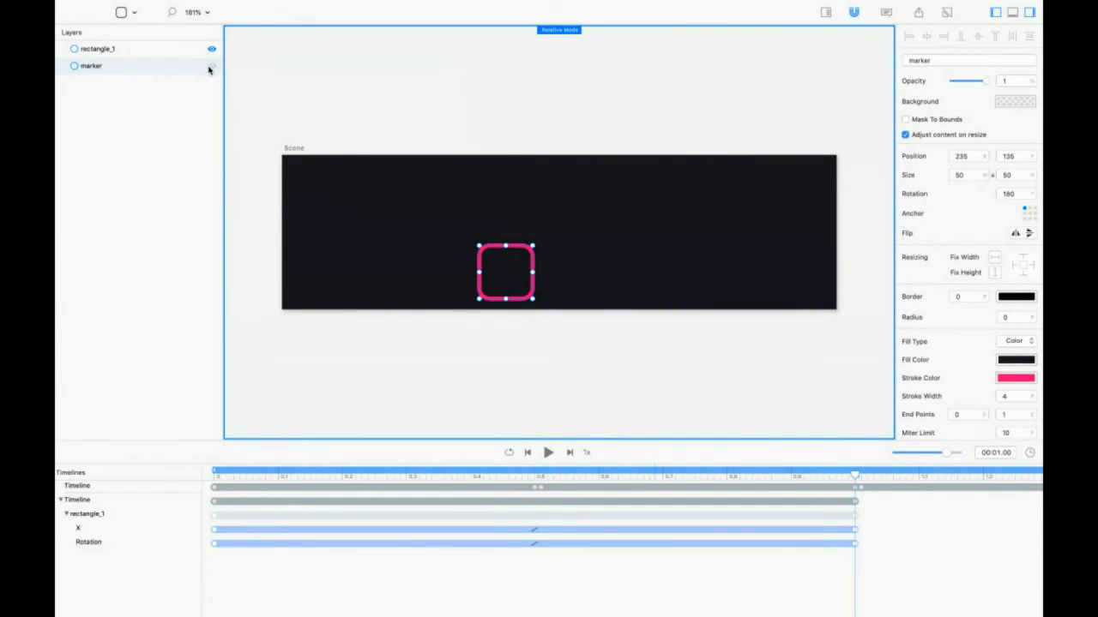
click(212, 50)
click(212, 49)
click(212, 50)
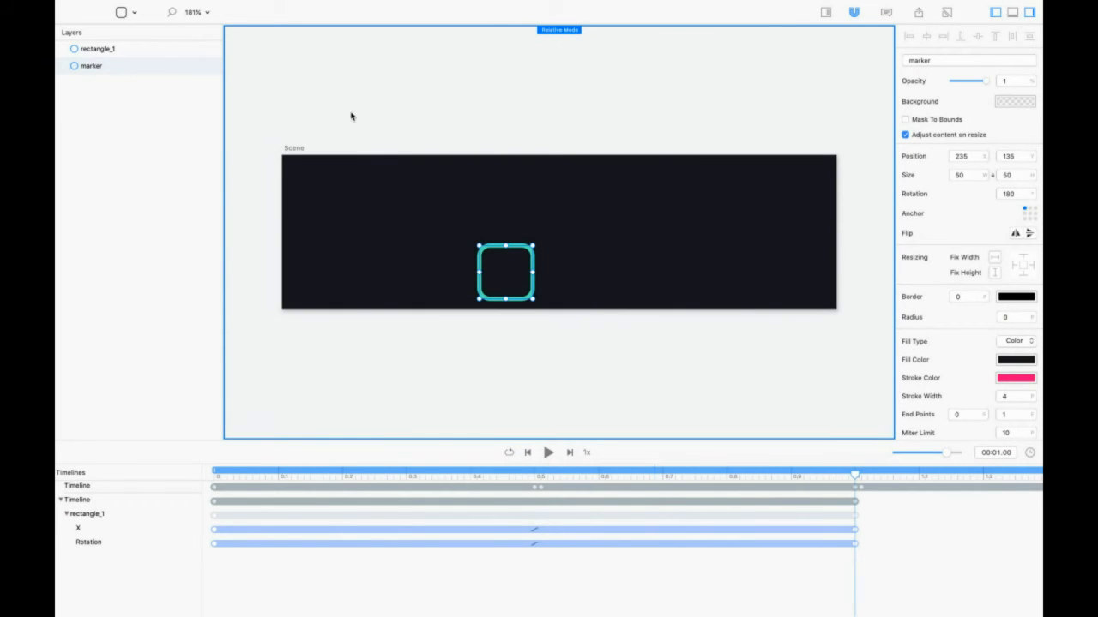
drag(967, 157, 948, 156)
click(143, 50)
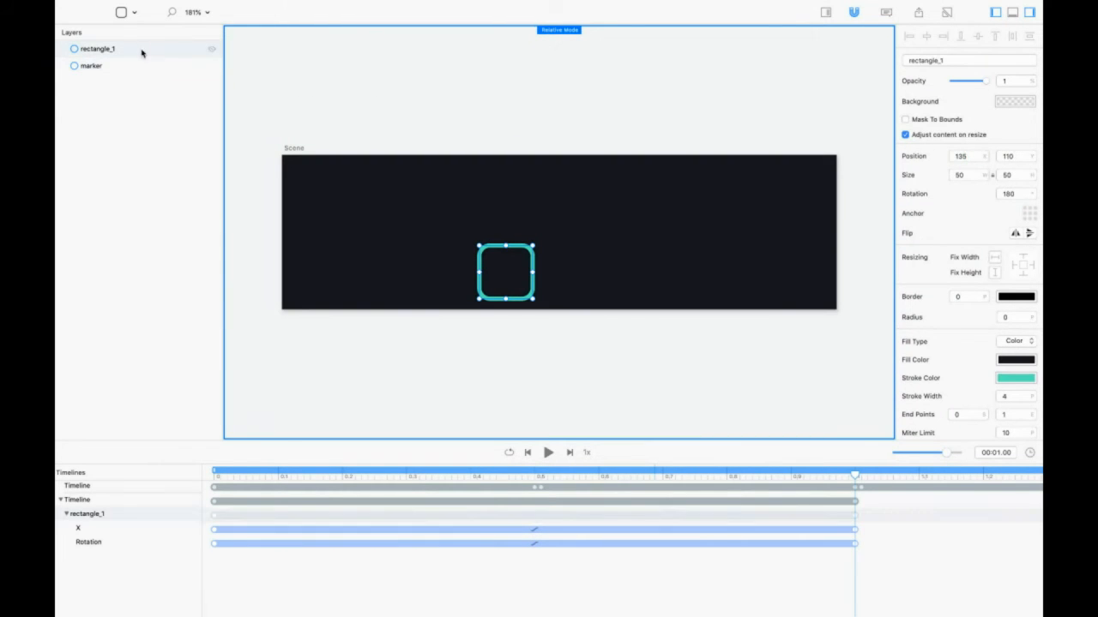
drag(964, 157, 945, 160)
click(156, 69)
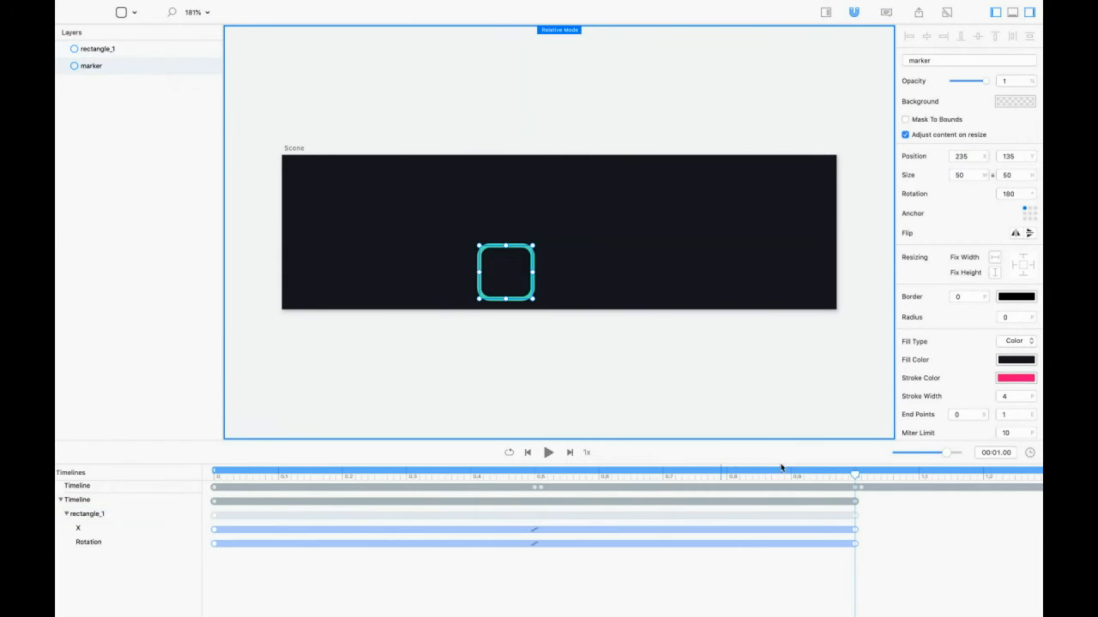
Copy rectangle_1's Rotation animation, paste it after the first leap and shift the copy so it starts at 1.01 seconds
drag(856, 472, 855, 501)
click(919, 552)
drag(902, 542, 217, 556)
drag(947, 453, 939, 455)
drag(531, 537, 198, 565)
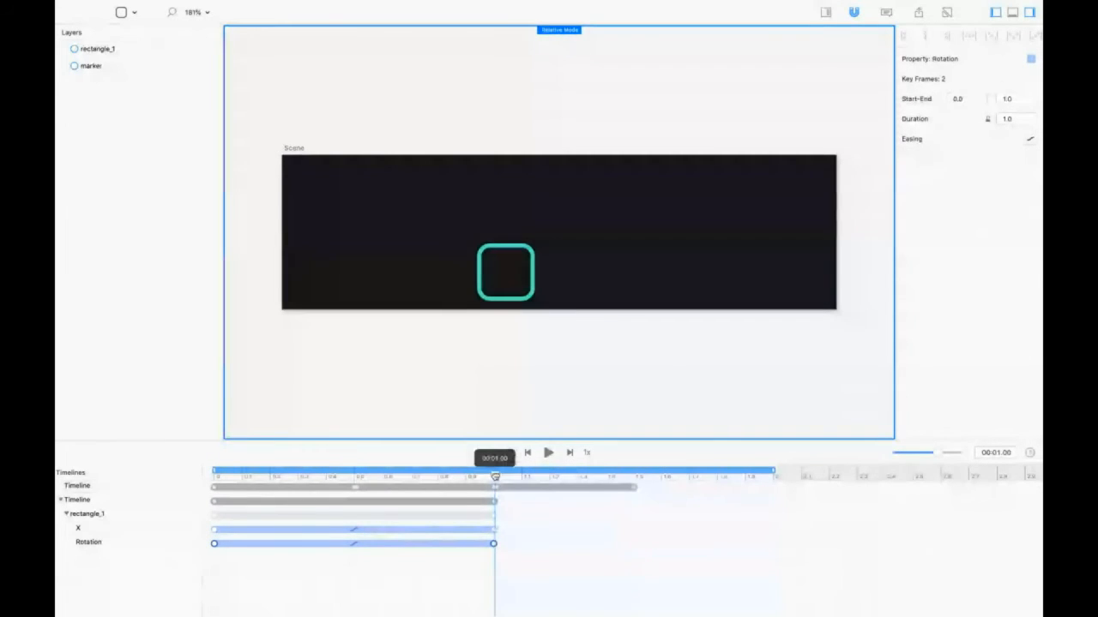
drag(494, 477, 517, 476)
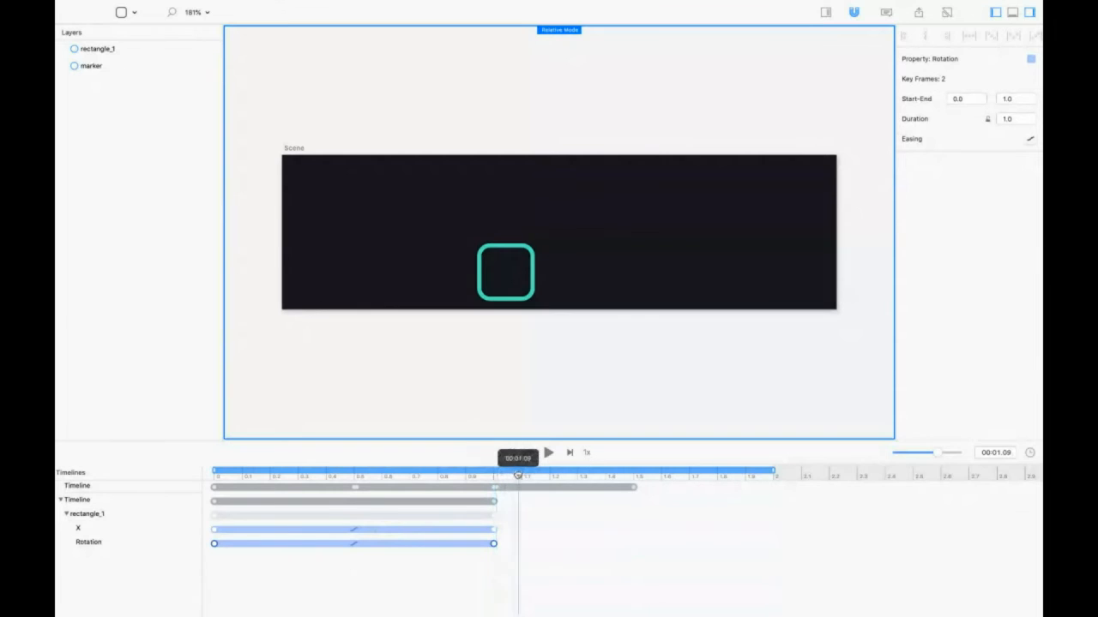
key(super+v)
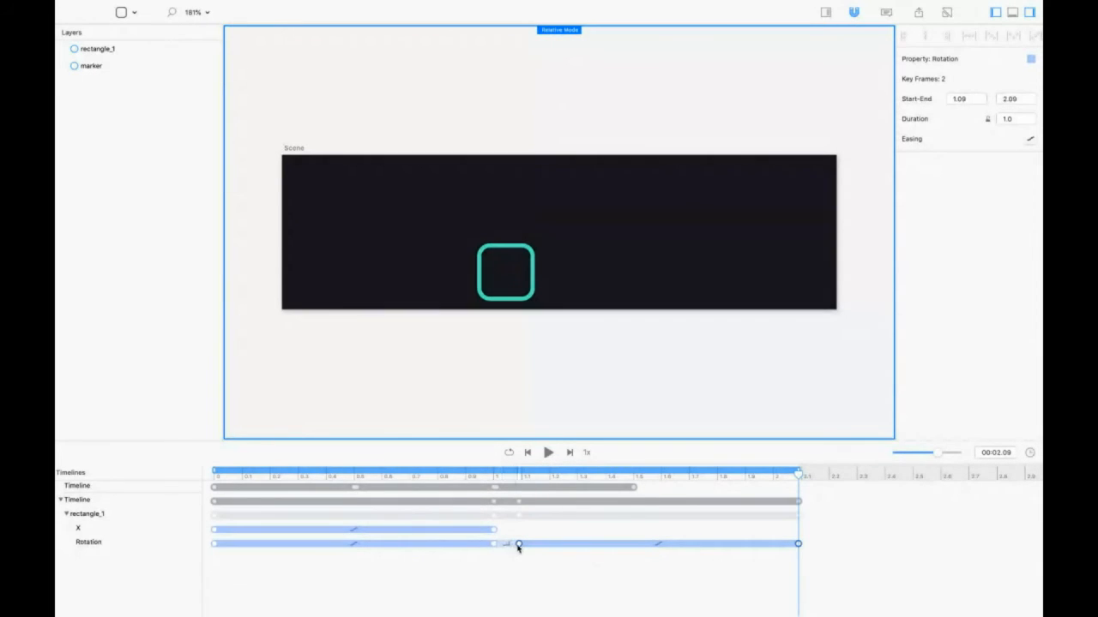
drag(519, 546, 497, 544)
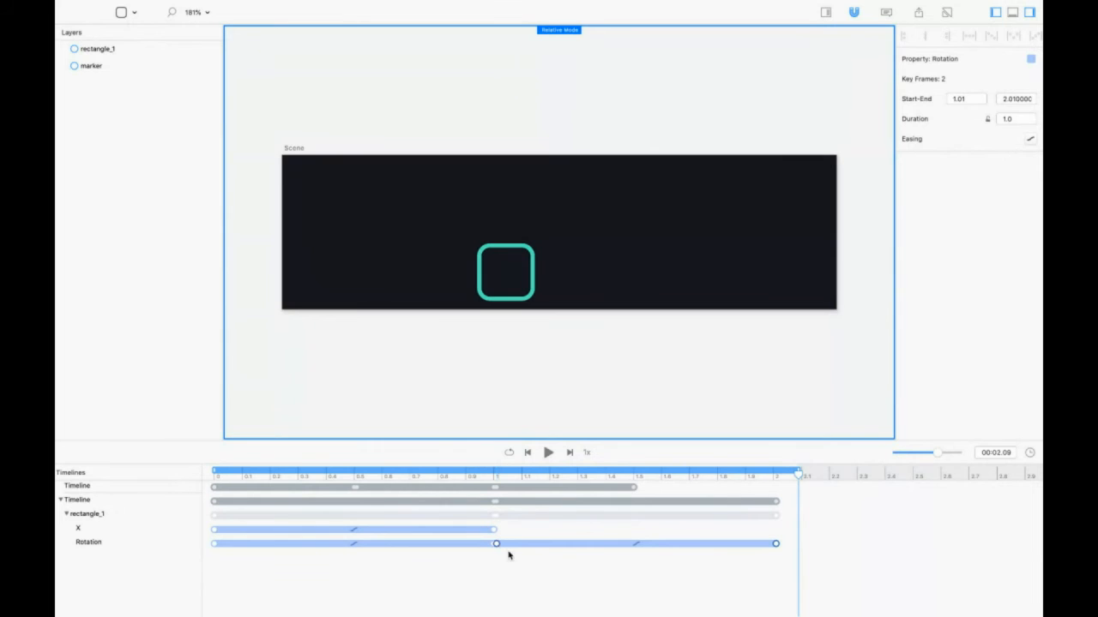
Scrub into the second rotation and step between 1.00 and 1.01 seconds to compare the rectangle's position against the marker
click(967, 98)
drag(492, 478, 591, 506)
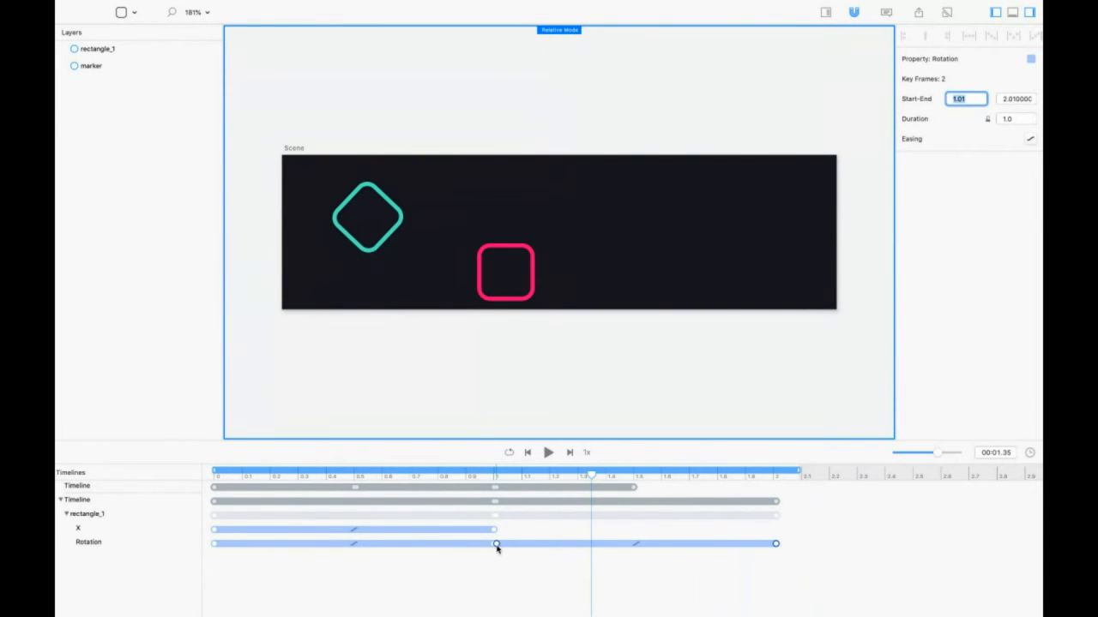
click(495, 546)
click(495, 544)
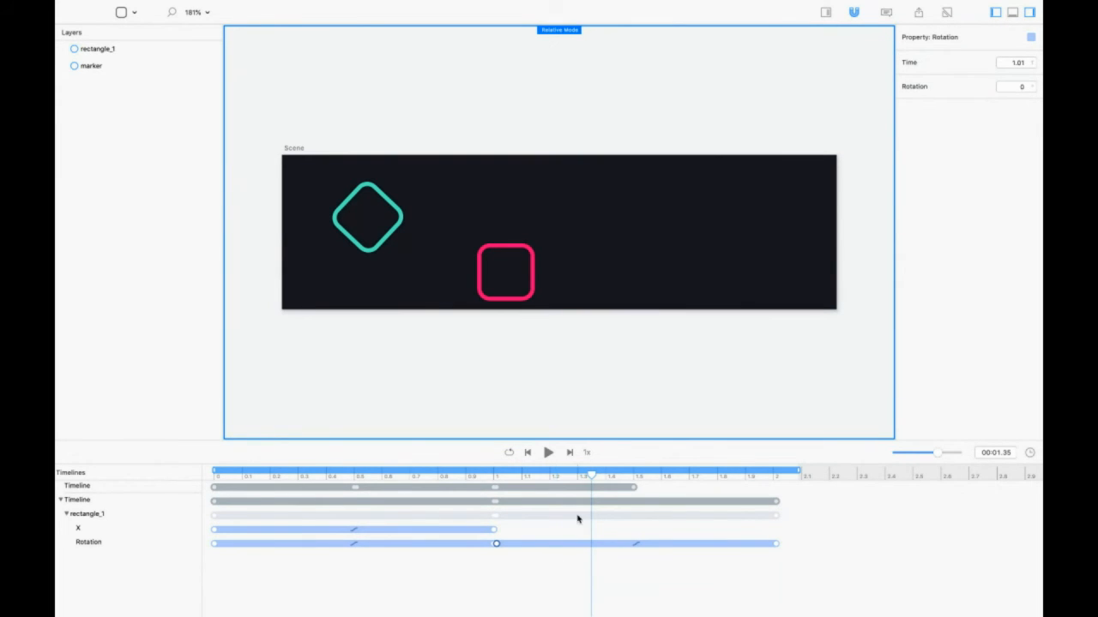
key(alt+Left)
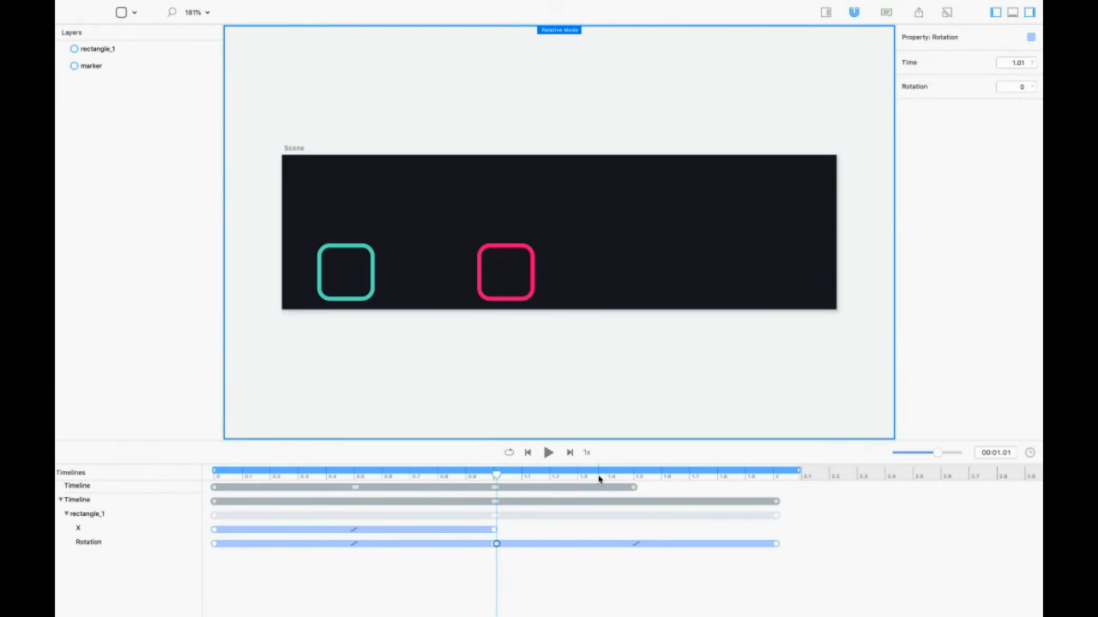
key(alt+Right)
key(alt+Left)
key(Left)
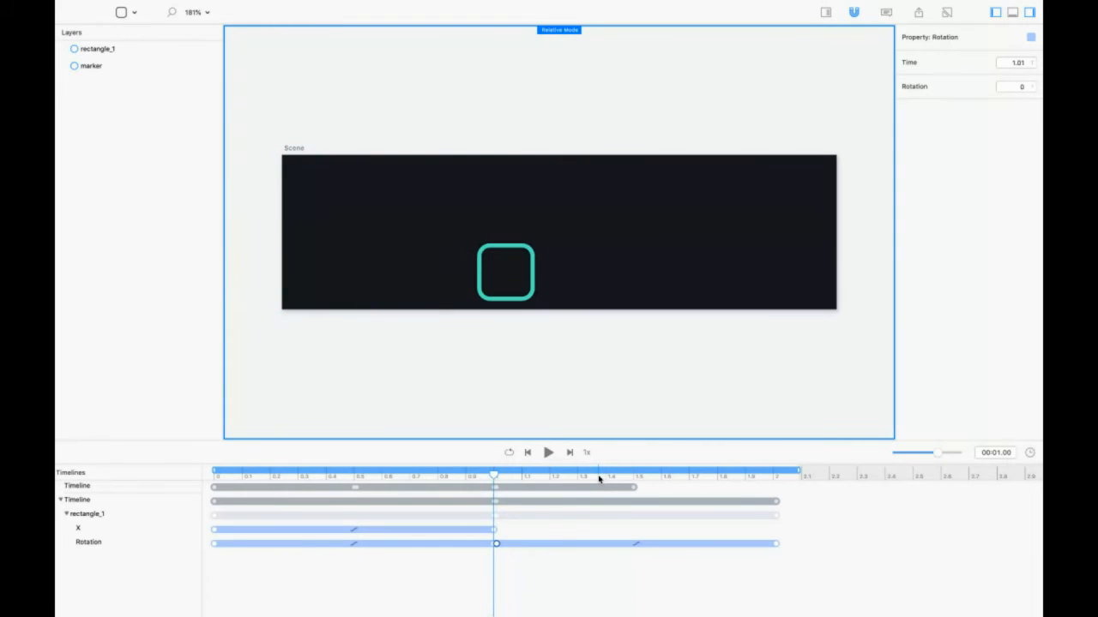
key(alt+Left)
key(alt+Right)
key(alt+Right)
key(alt+Right)
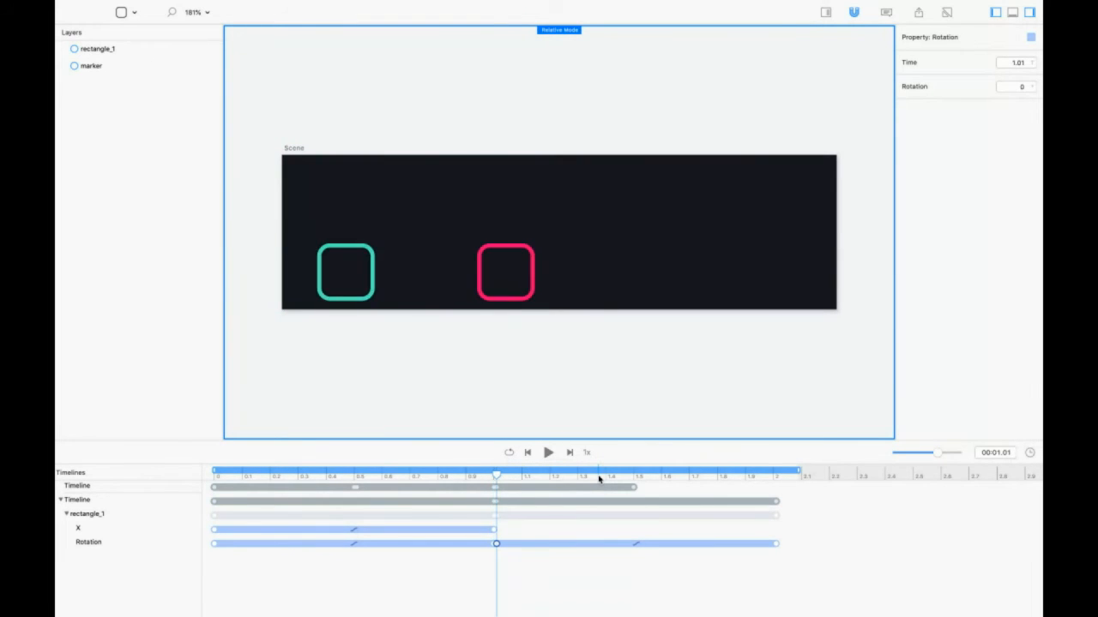
key(alt+Left)
key(alt+Left)
key(alt+Right)
key(alt+Right)
key(alt+Left)
key(alt+Left)
key(alt+Right)
key(alt+Right)
key(alt+Left)
key(alt+Left)
key(alt+Left)
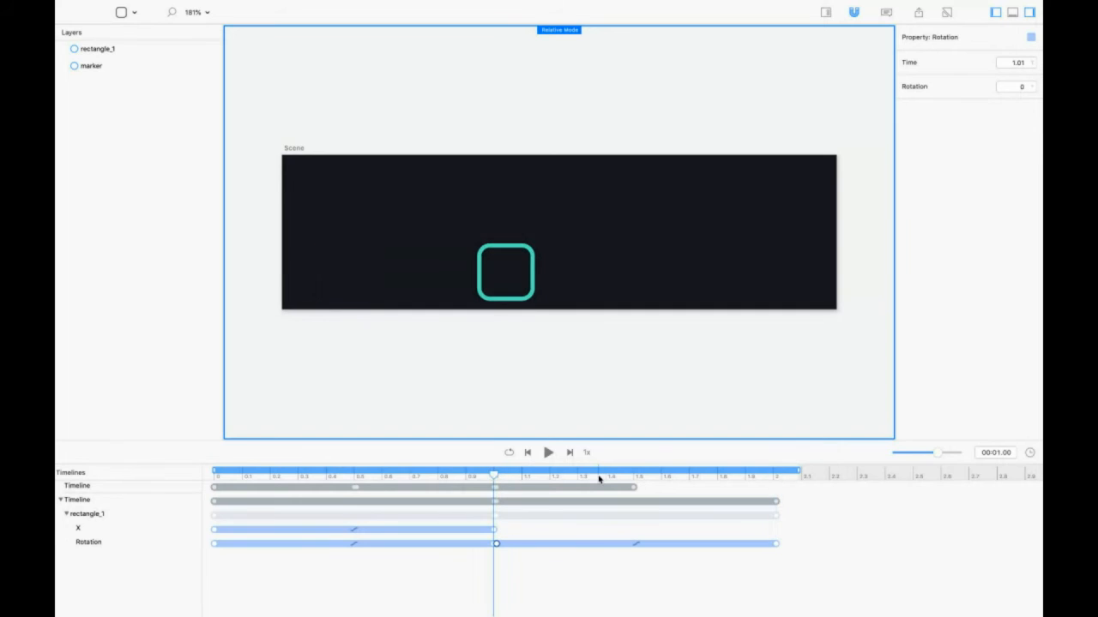
key(alt+Right)
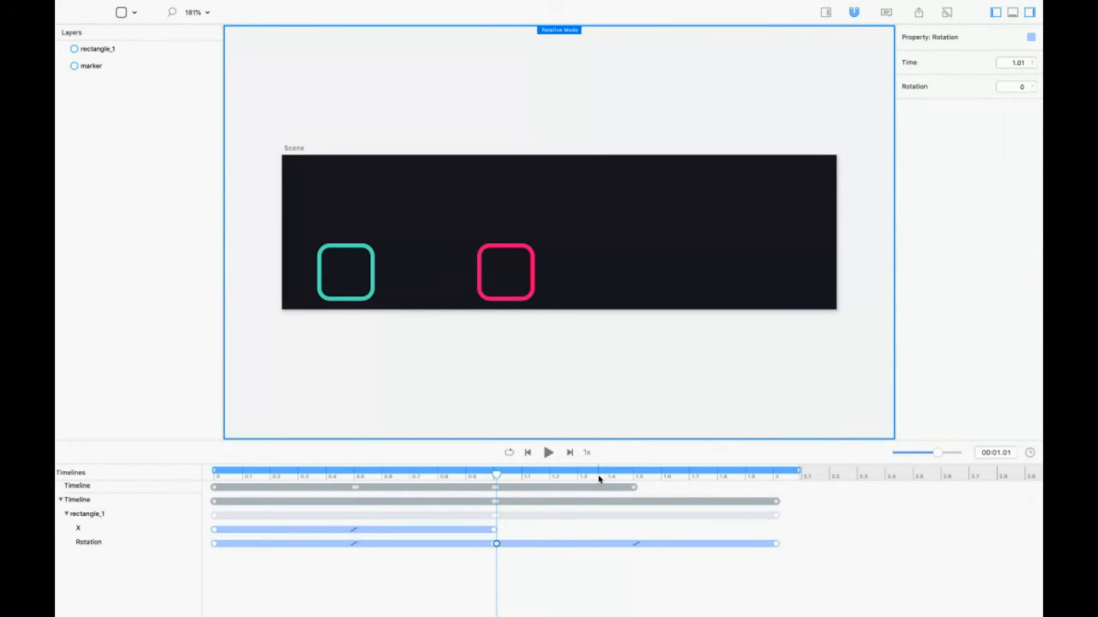
Turn off Relative Mode and move rectangle_1 onto the marker at 1.01 seconds, to position 285, 110
drag(334, 274, 493, 276)
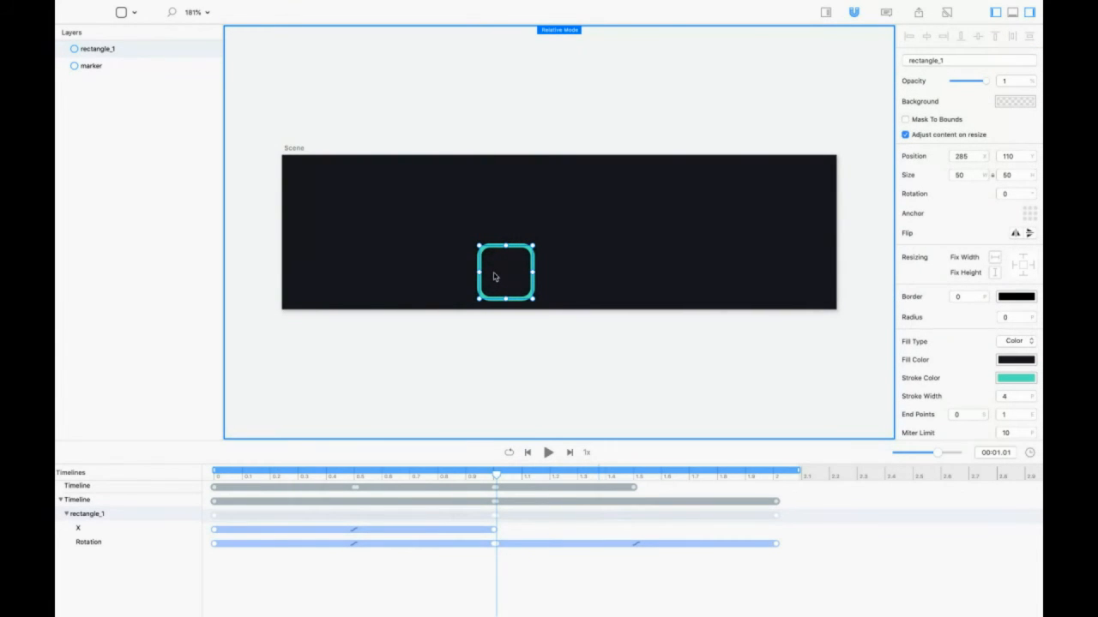
key(super+z)
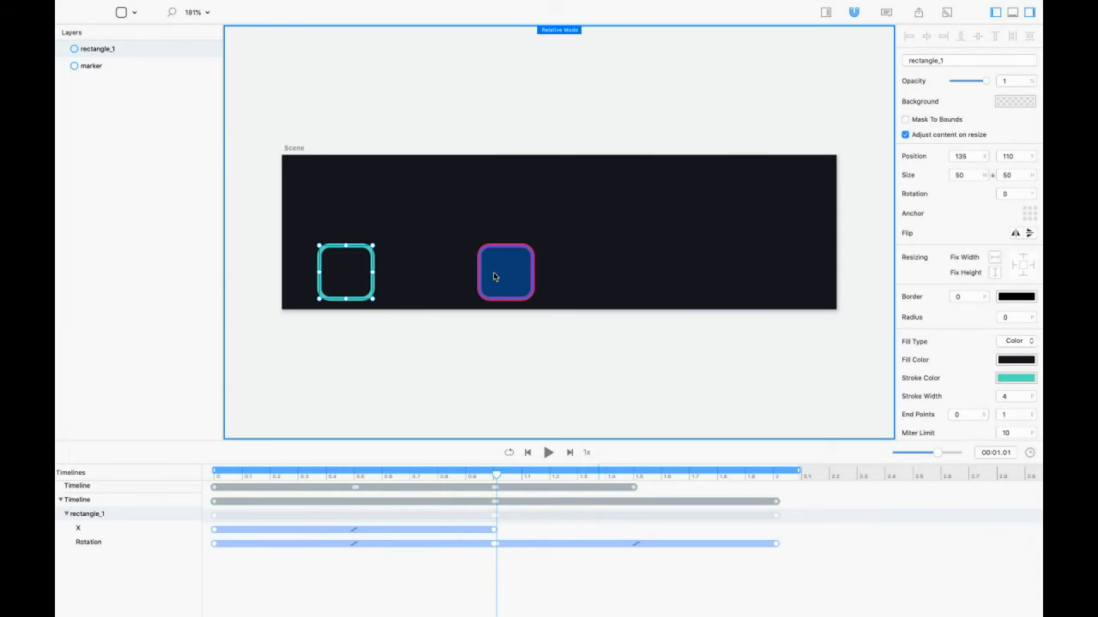
key(super+r)
drag(352, 288, 506, 287)
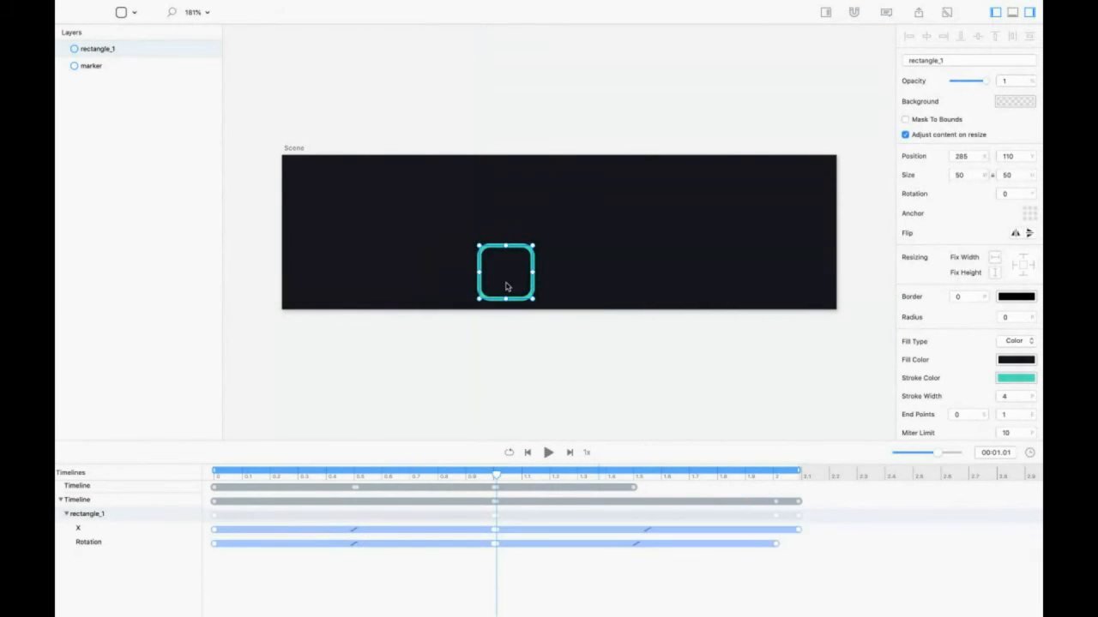
key(super+0)
click(524, 569)
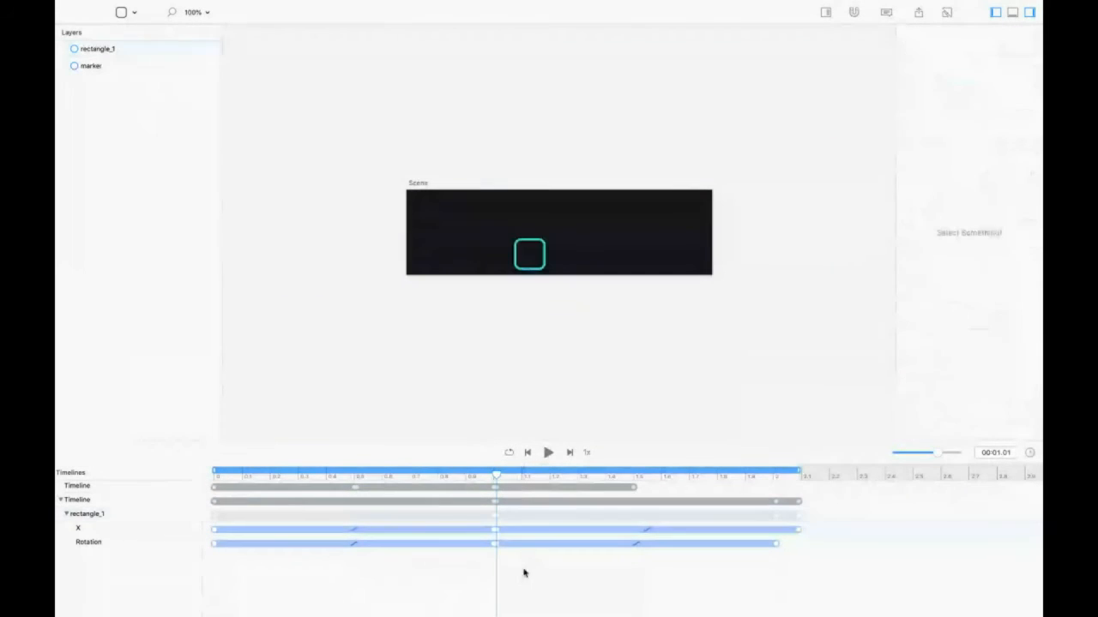
key(super+plus)
key(super+plus)
key(super+plus)
key(super+minus)
key(super+minus)
key(super+minus)
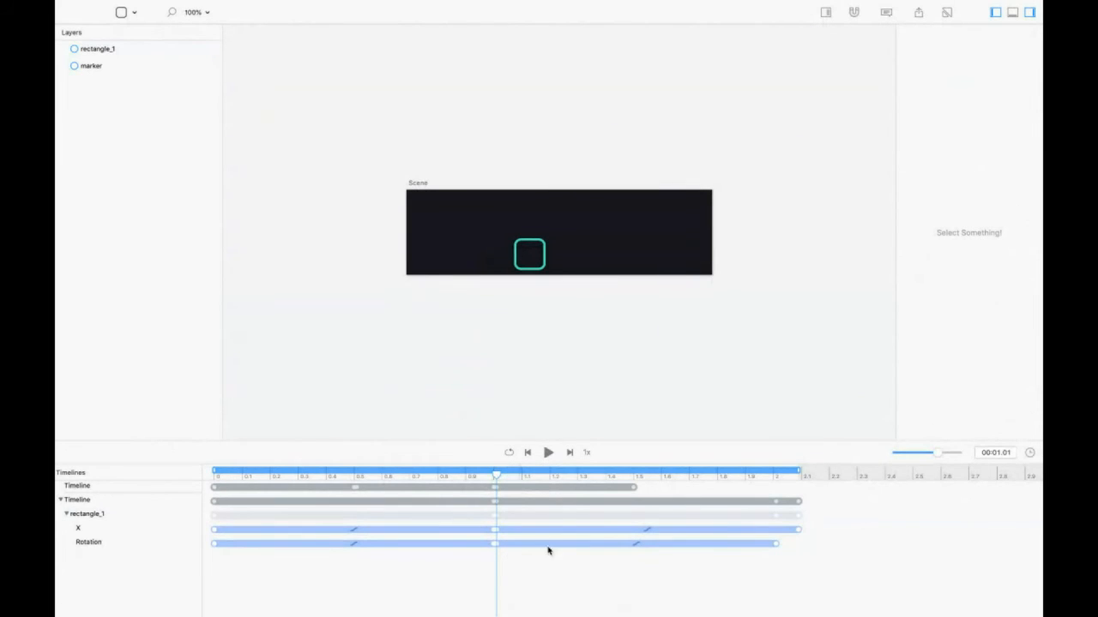
Set the easing of rectangle_1's short X segment between 1.00 and 1.01 seconds to Step Right
drag(941, 457, 946, 452)
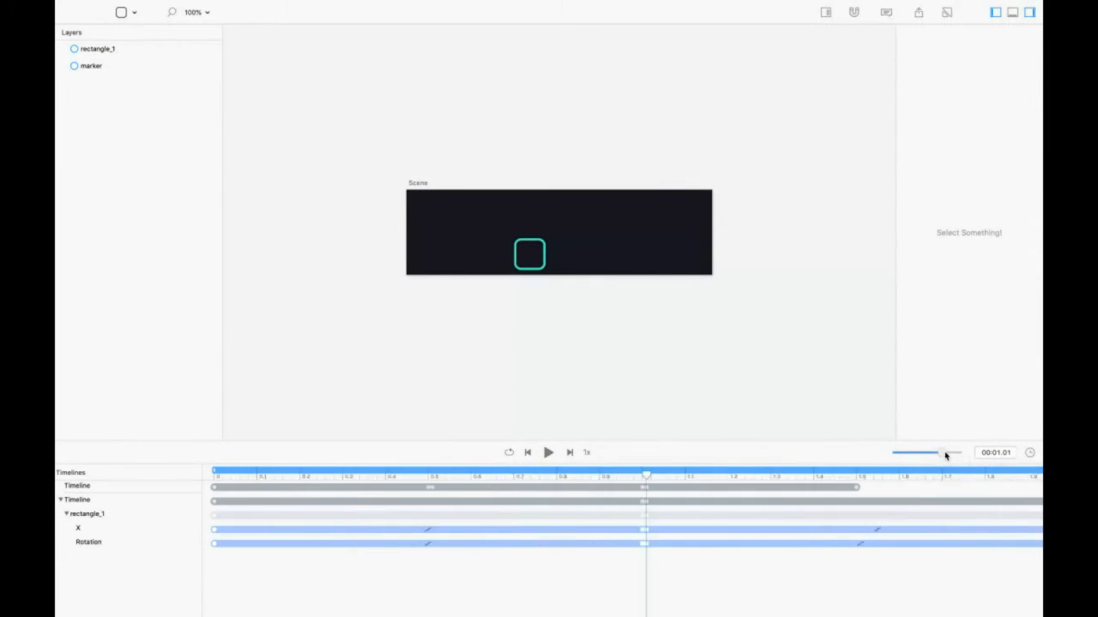
scroll(801, 534, right, 5)
scroll(800, 537, right, 3)
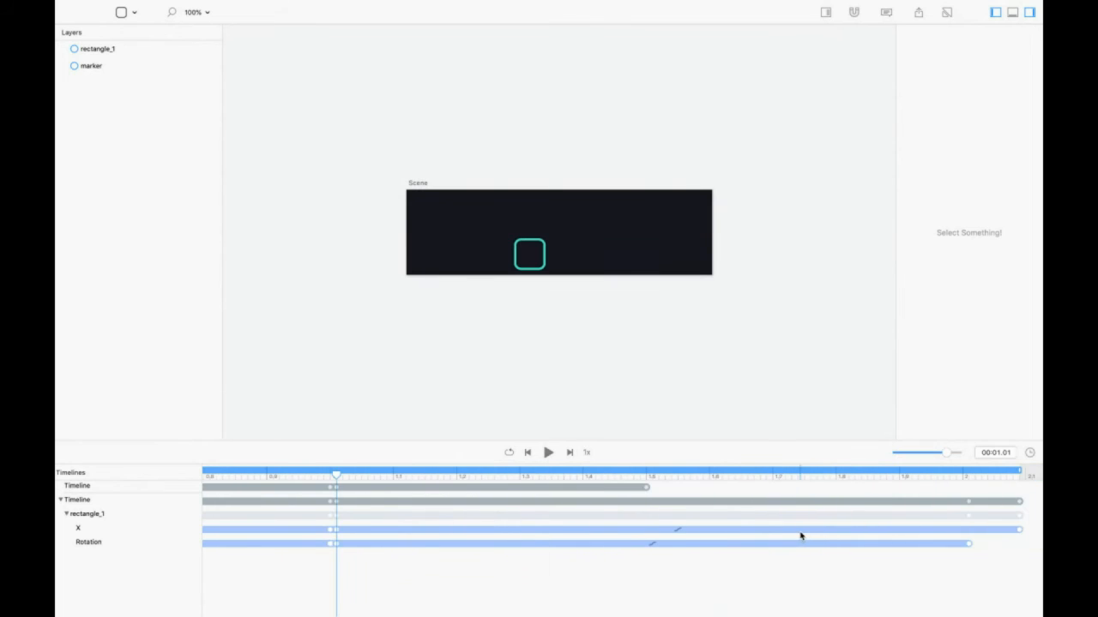
drag(947, 456, 955, 453)
scroll(840, 502, right, 5)
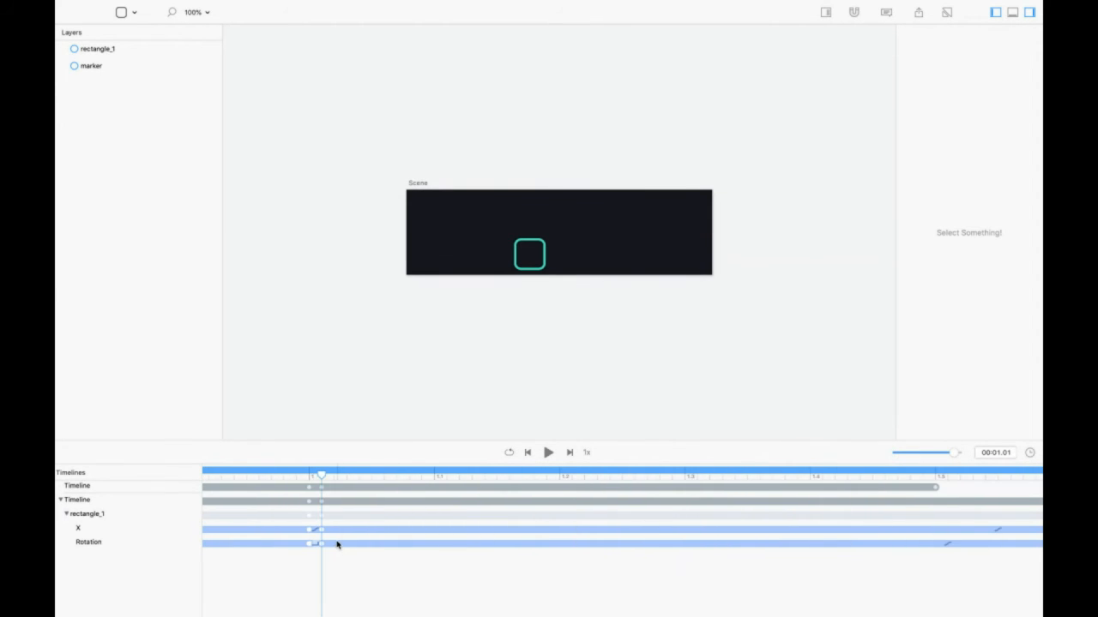
click(316, 532)
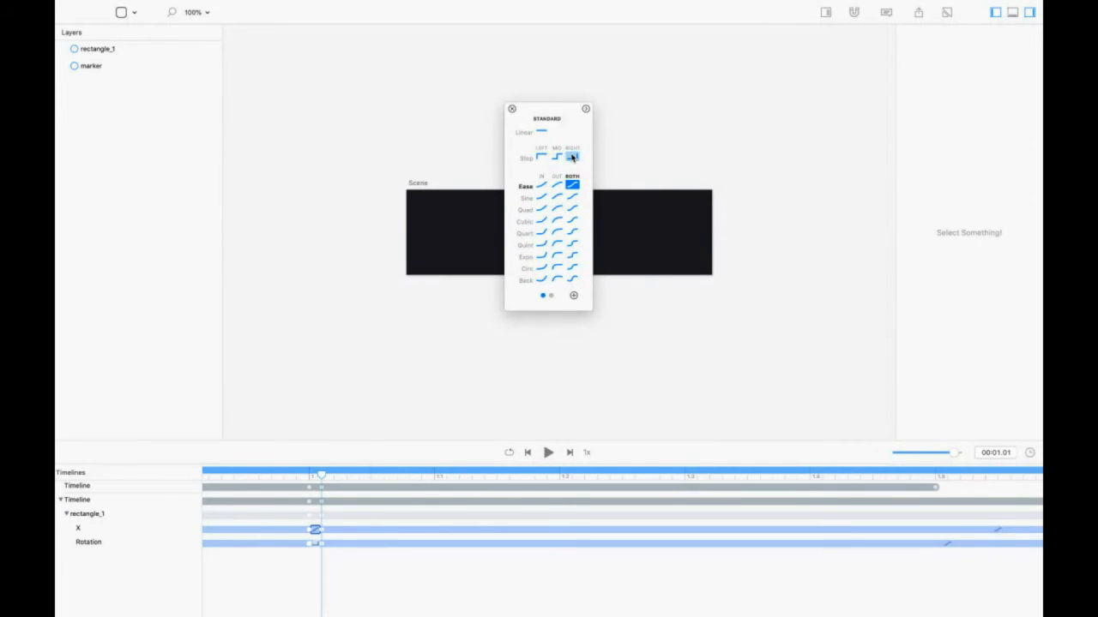
click(572, 156)
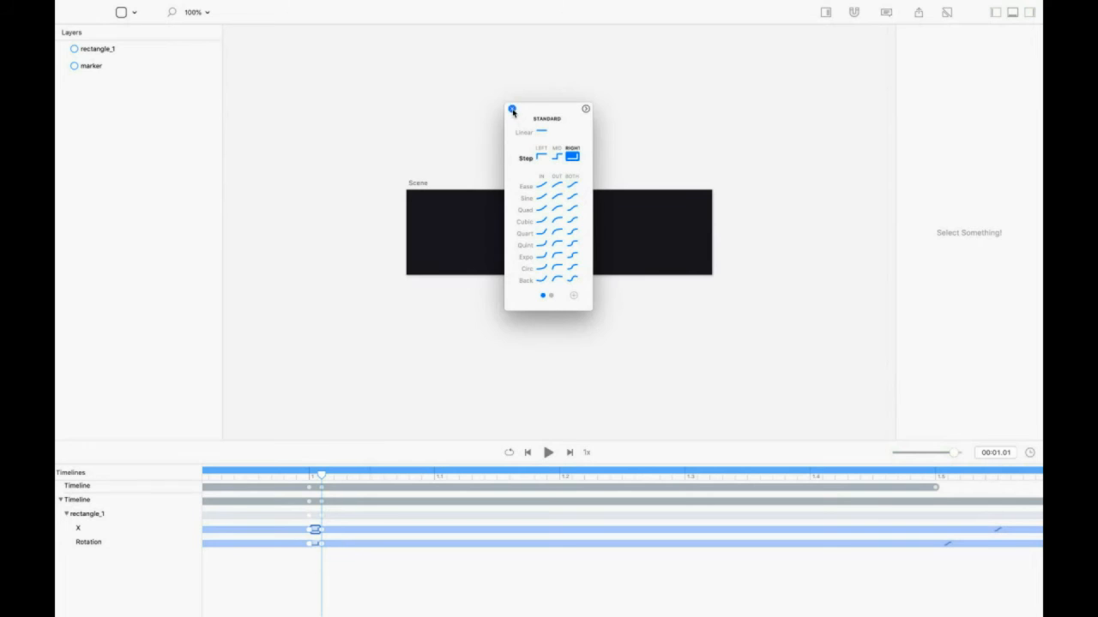
click(512, 109)
Delete rectangle_1's last X keyframe at 2.09 seconds and scrub through the second leap to check its motion
mouse_move(955, 454)
mouse_down()
mouse_move(926, 458)
mouse_move(937, 455)
mouse_up()
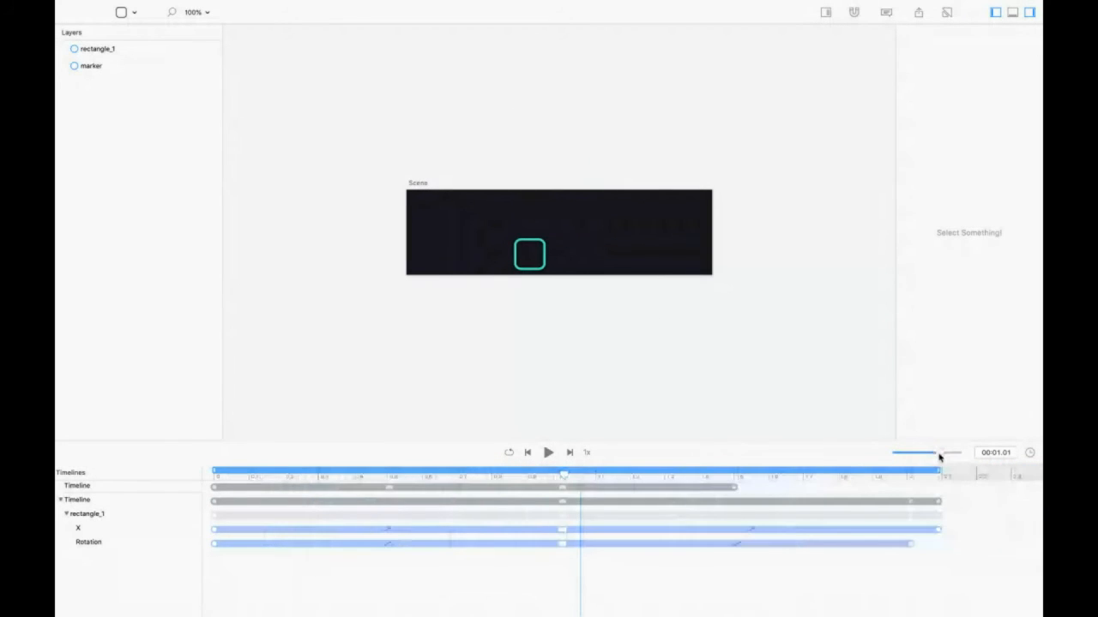
drag(560, 473, 612, 524)
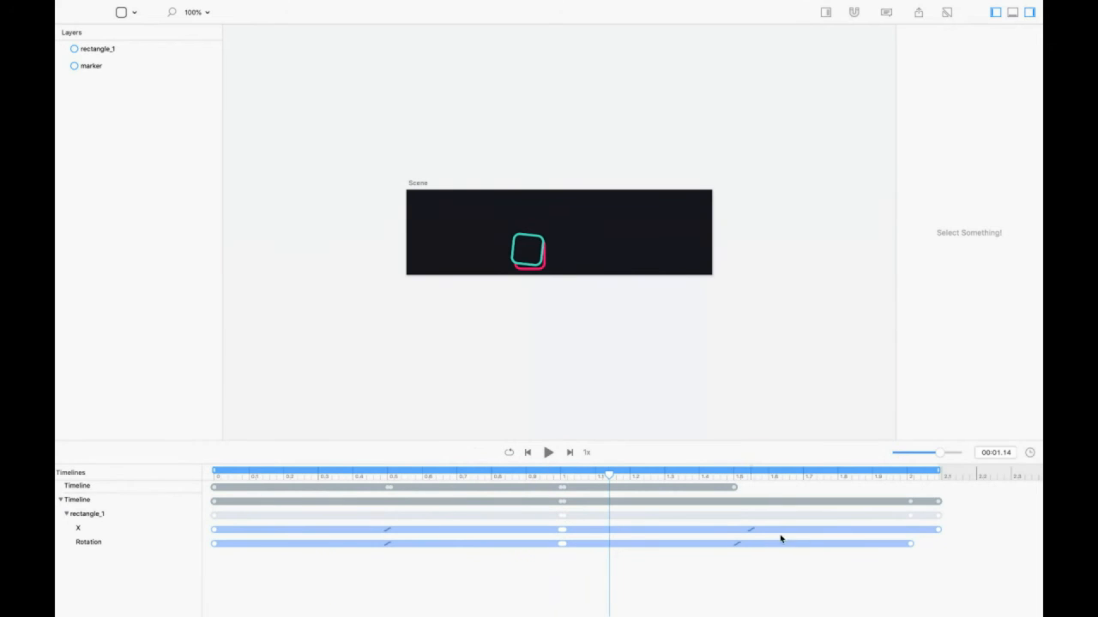
click(937, 531)
key(Delete)
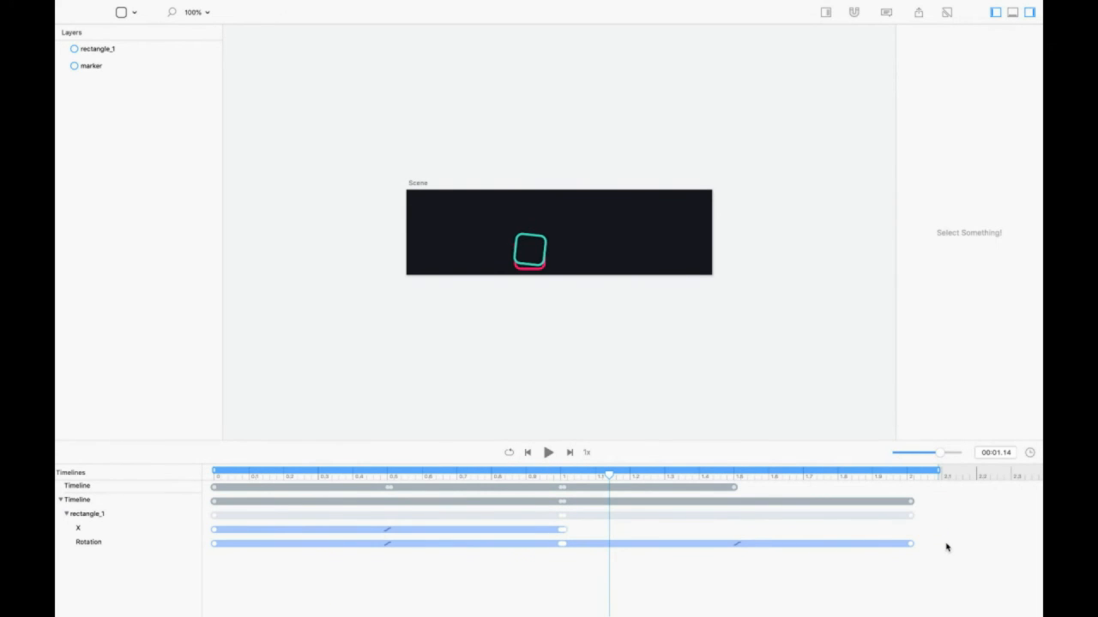
drag(610, 474, 957, 522)
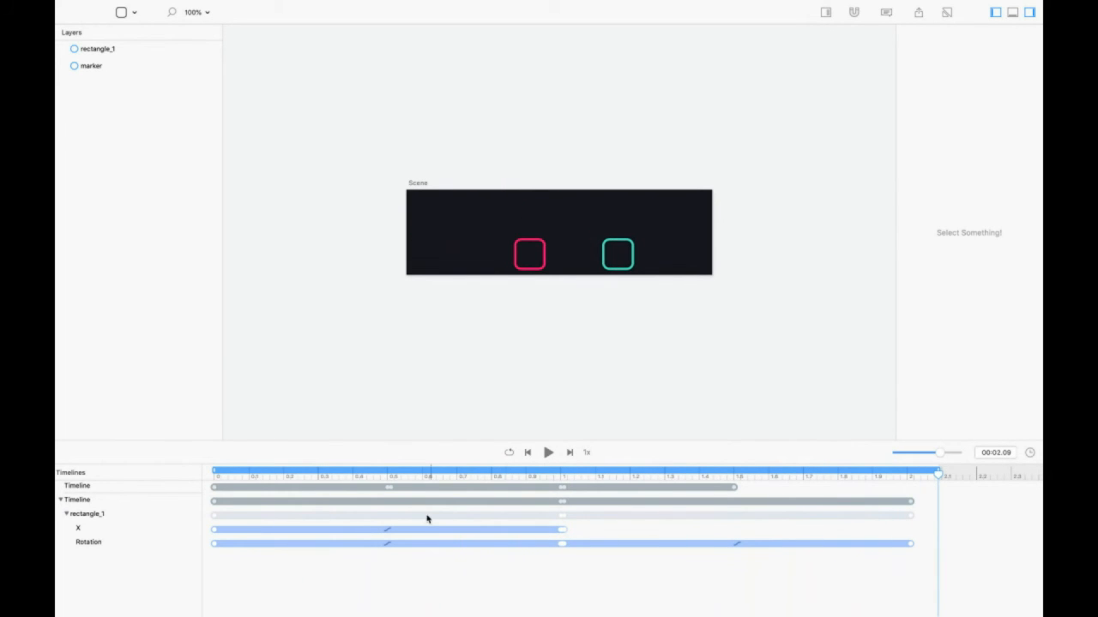
Inspect the value of rectangle_1's X keyframe at 1 second, then return the playhead to the start
click(561, 477)
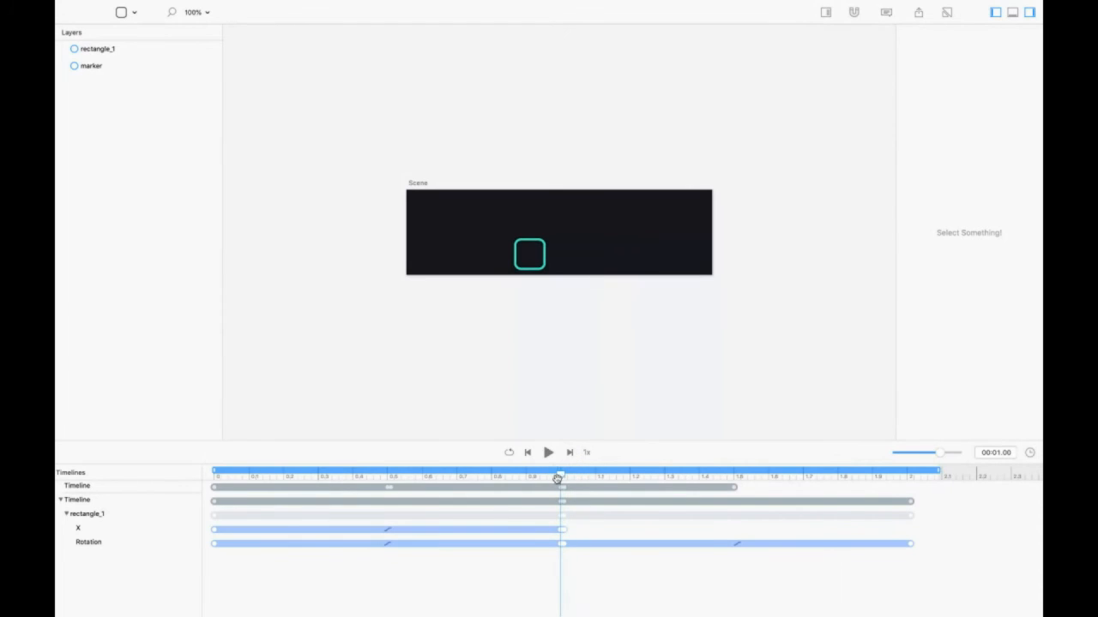
click(562, 531)
click(561, 534)
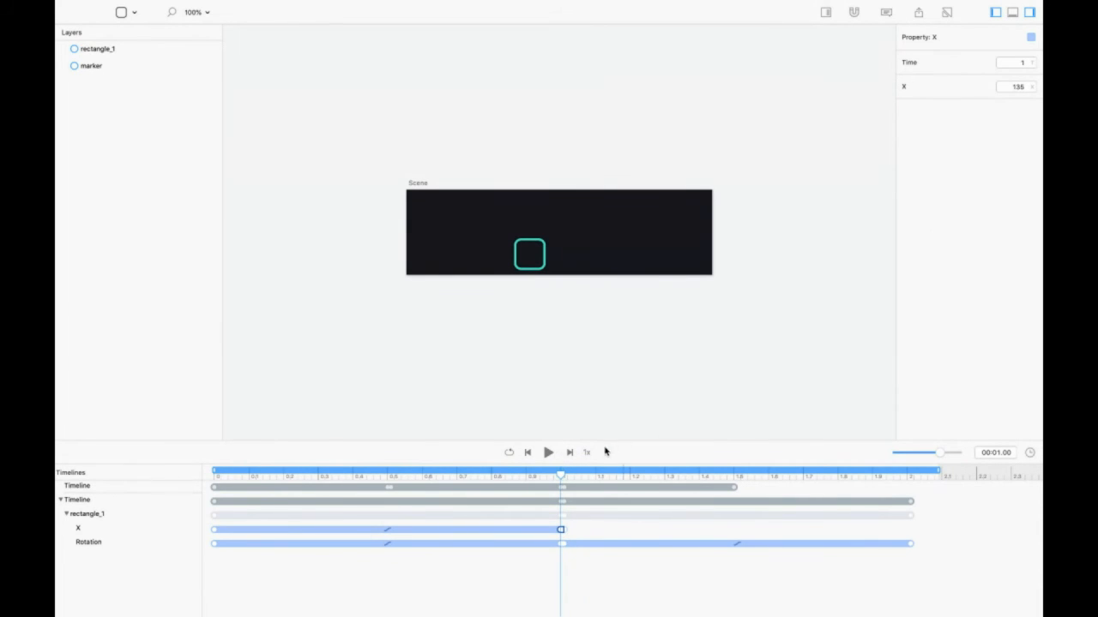
drag(562, 475, 165, 488)
Check the X keyframe at 0 seconds, try deleting it, undo the deletion and return the playhead to 1 second
click(214, 530)
mouse_move(449, 604)
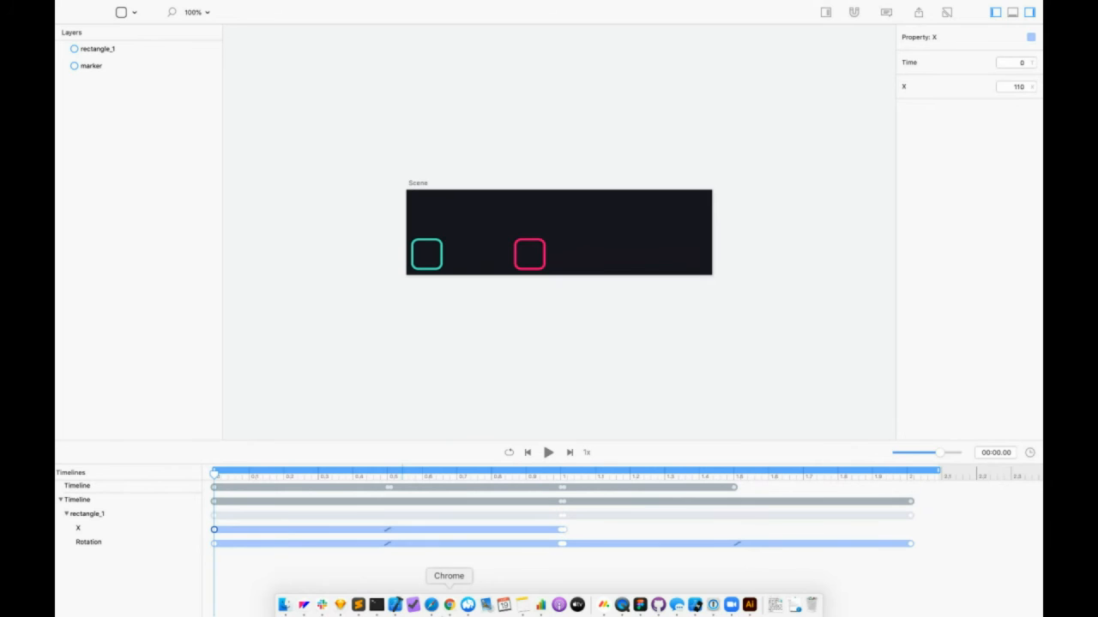
key(Delete)
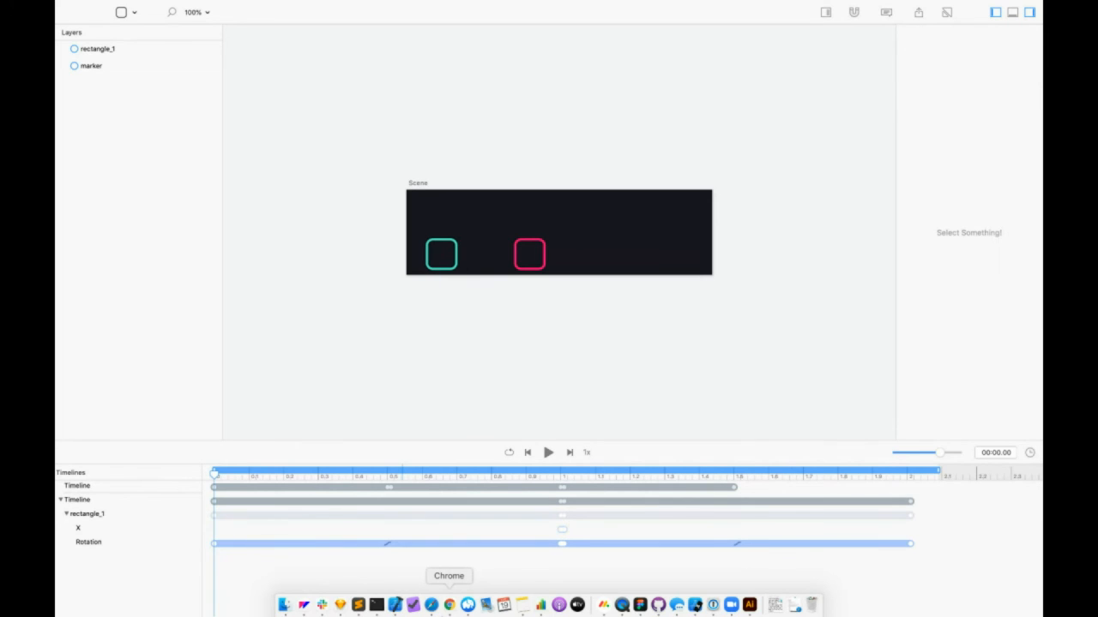
key(super+z)
drag(545, 474, 561, 473)
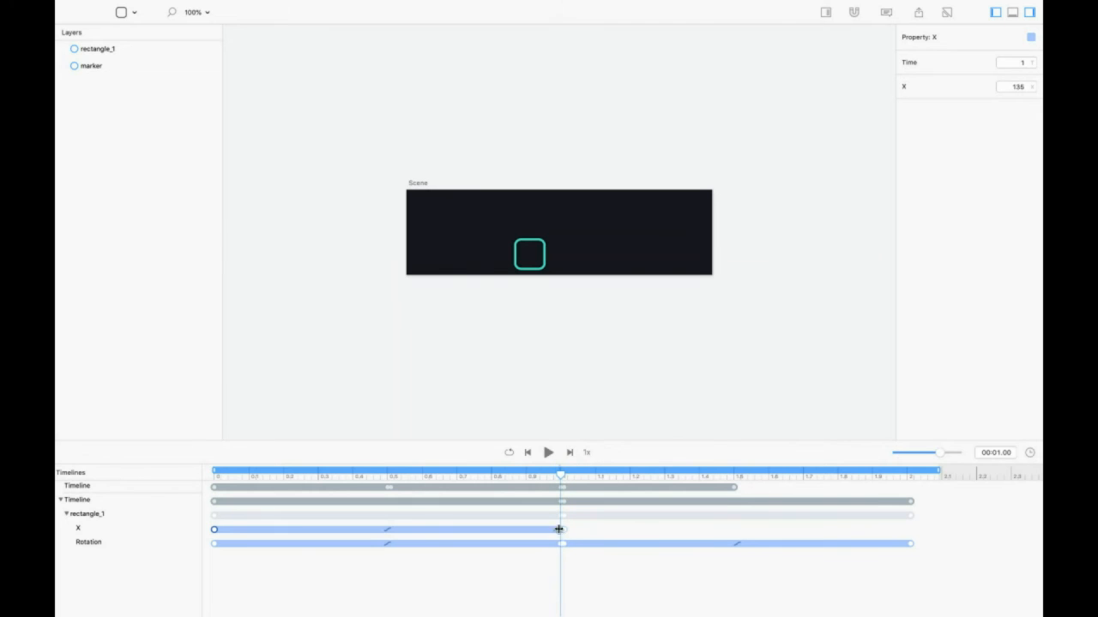
Set the easing of rectangle_1's X segment between 0 and 1.01 seconds to Step Right
click(614, 609)
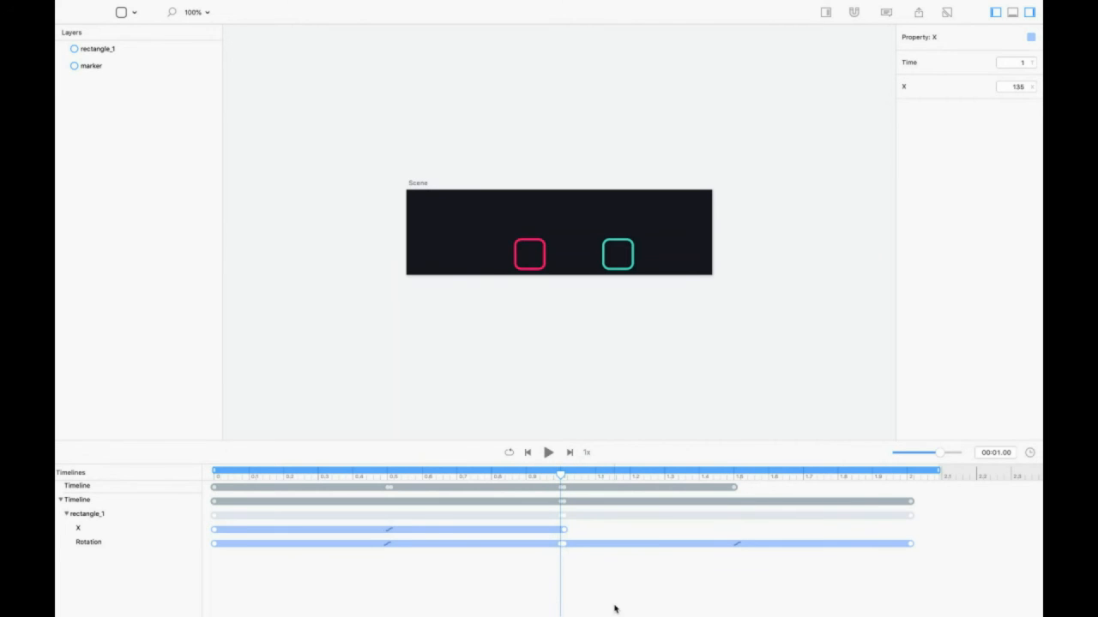
click(388, 531)
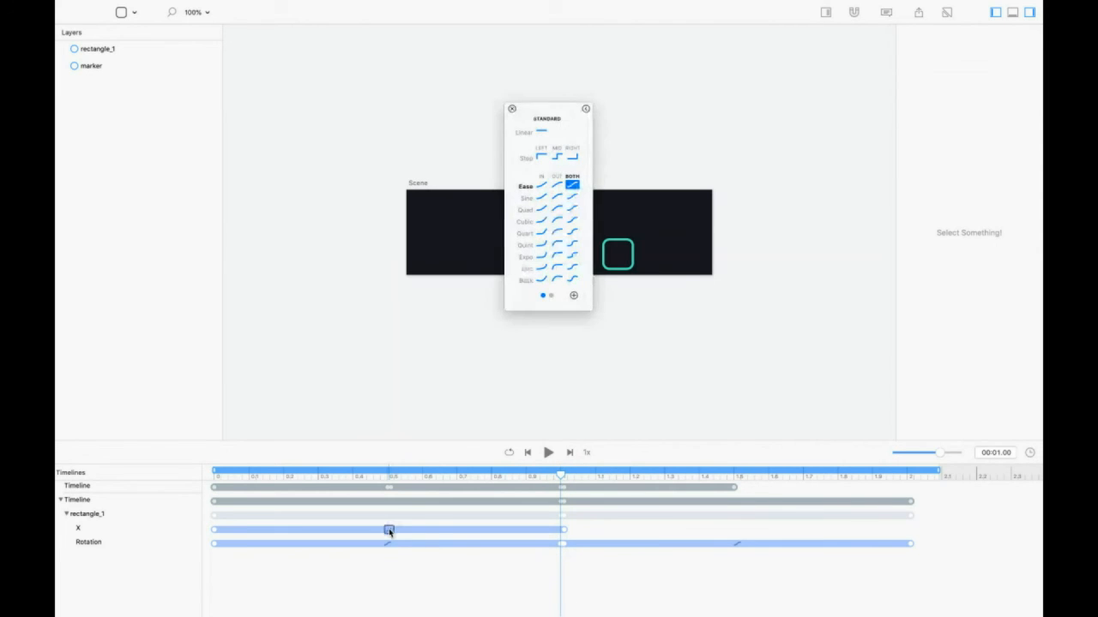
click(572, 157)
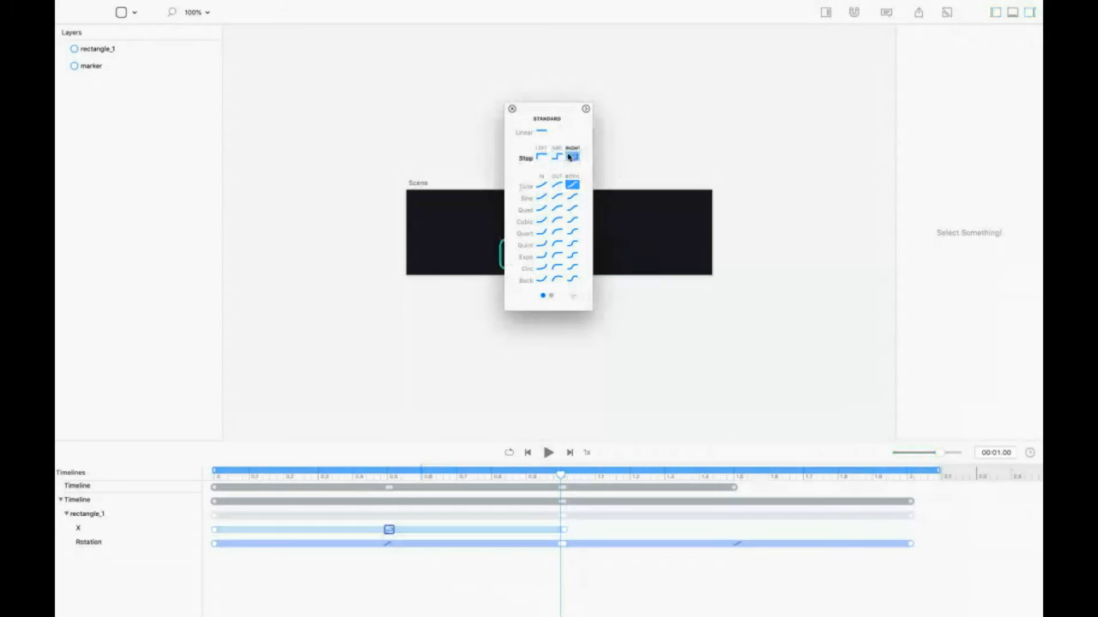
click(511, 109)
drag(563, 474, 561, 518)
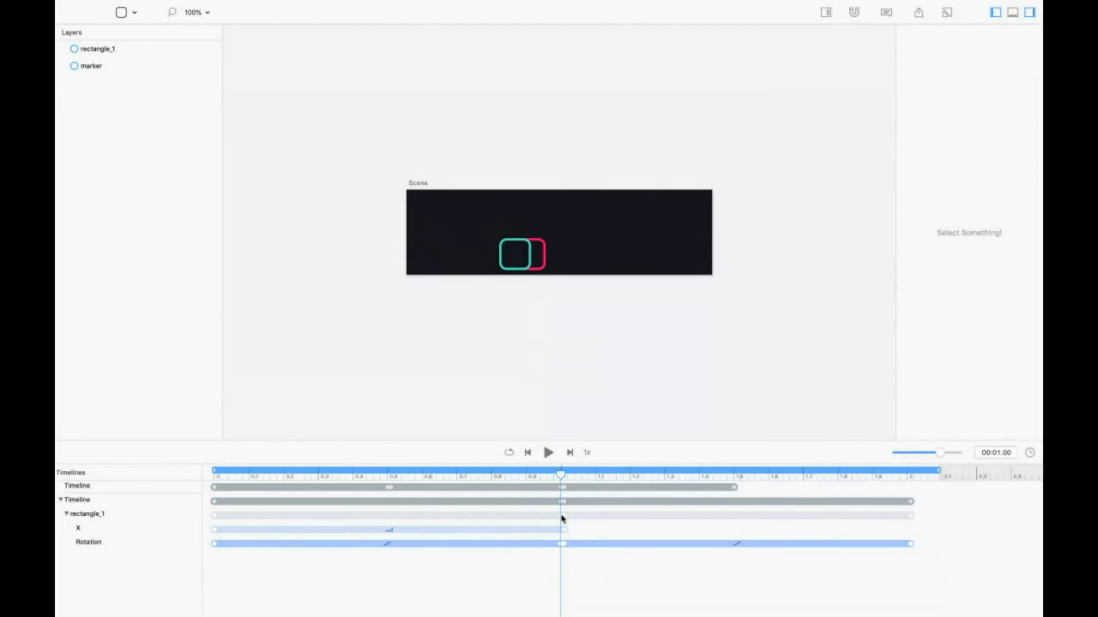
Move the marker onto rectangle_1's landing position at 210, 135 and delete all of the marker's keyframes
drag(543, 266, 523, 266)
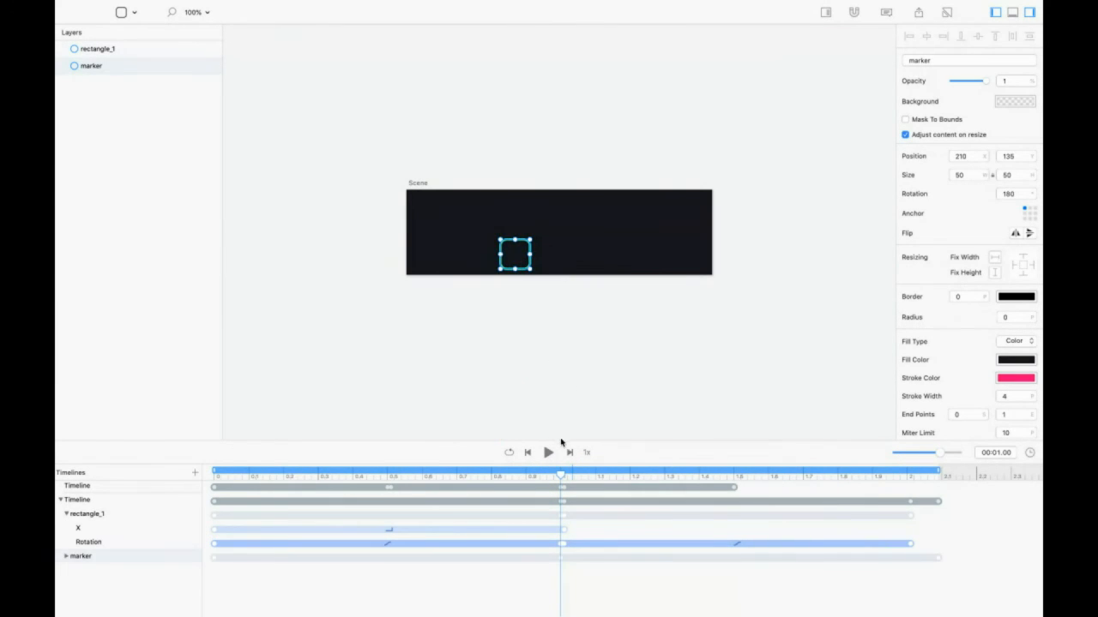
click(66, 557)
drag(271, 611, 169, 558)
key(Delete)
drag(945, 590, 919, 569)
key(Delete)
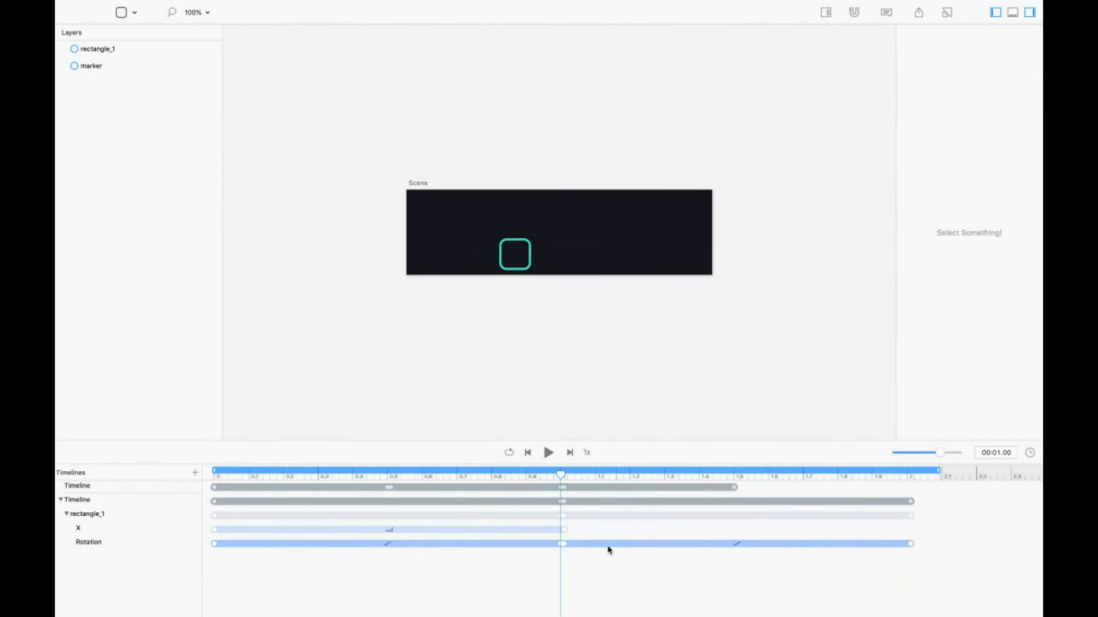
Delete rectangle_1's Rotation keyframes after 1 second, keeping only the first leap's rotation
click(563, 544)
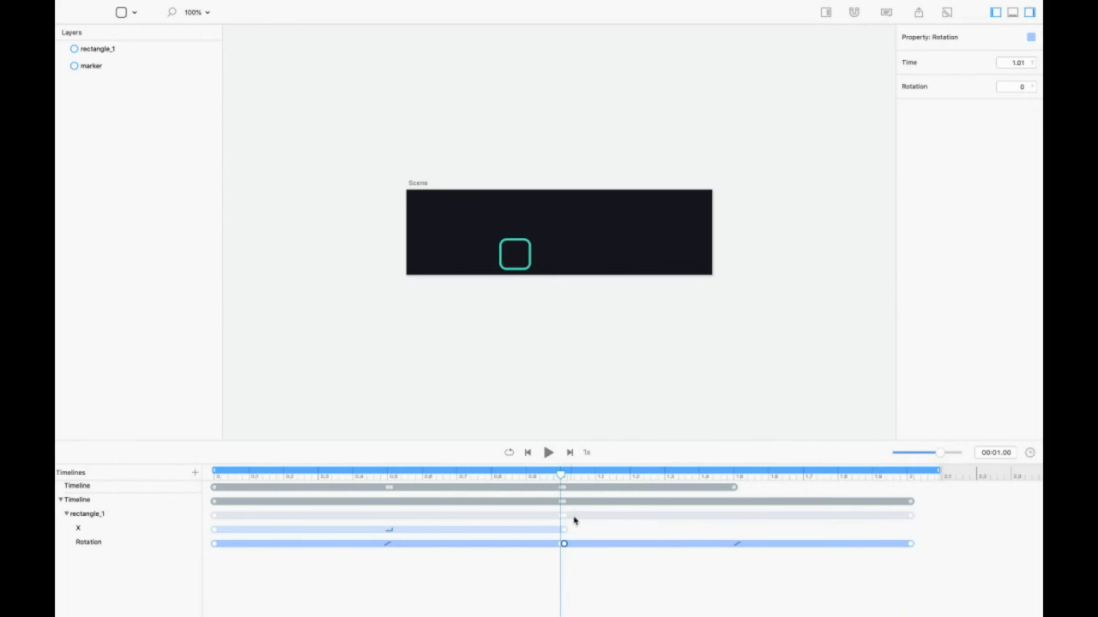
drag(943, 529, 567, 583)
click(567, 583)
drag(924, 539, 562, 558)
key(Delete)
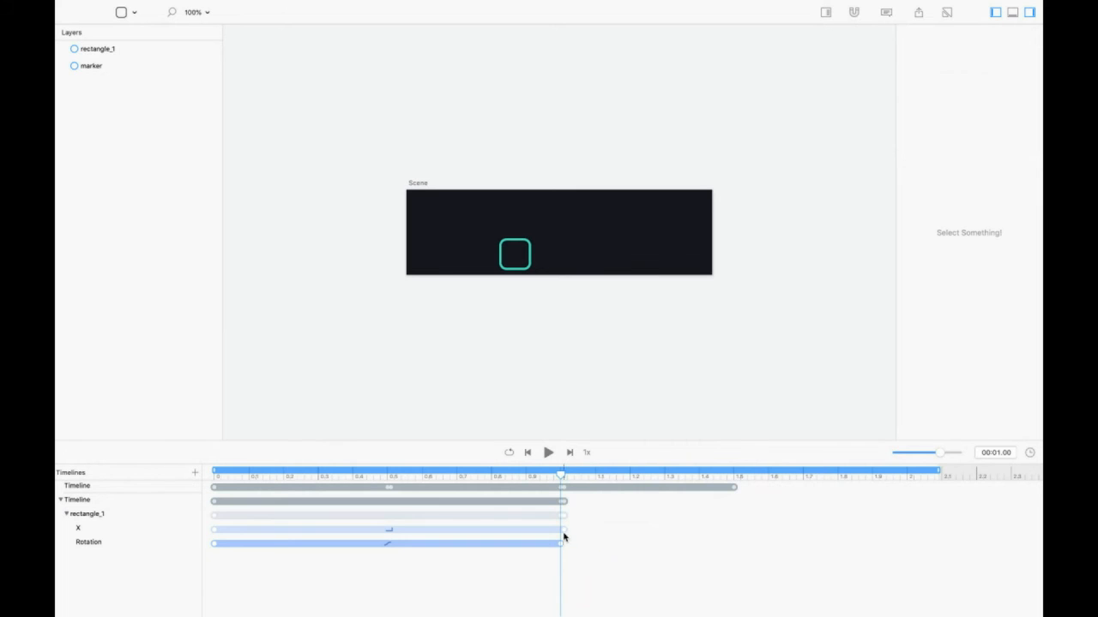
Scrub past the first leap and remove rectangle_1's X animation by deleting its keyframe at 1.01 seconds
drag(558, 473, 602, 473)
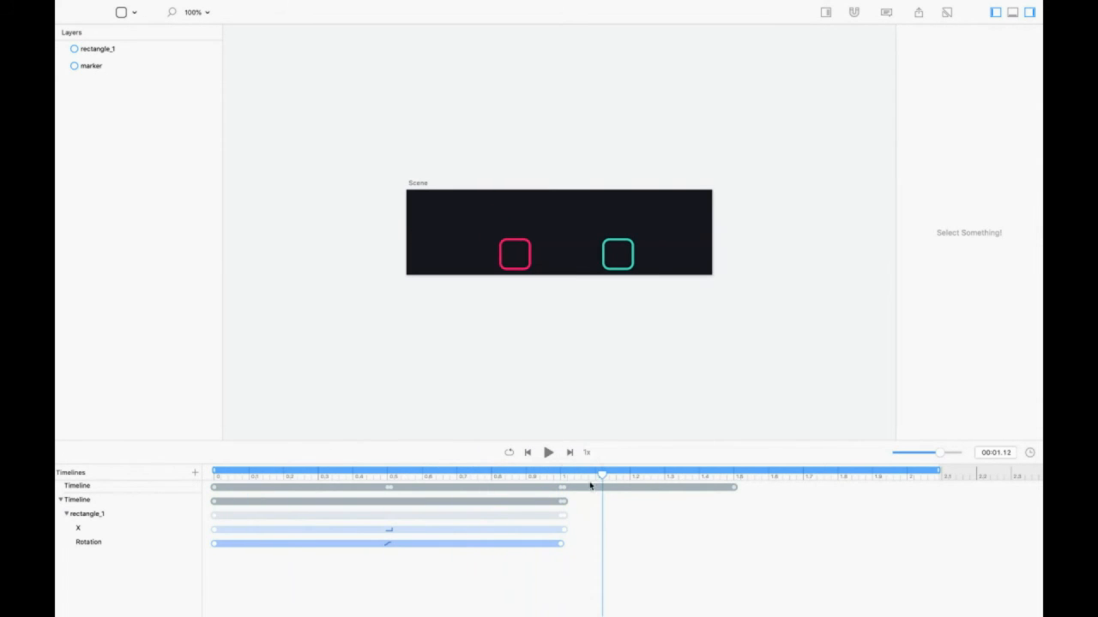
click(563, 529)
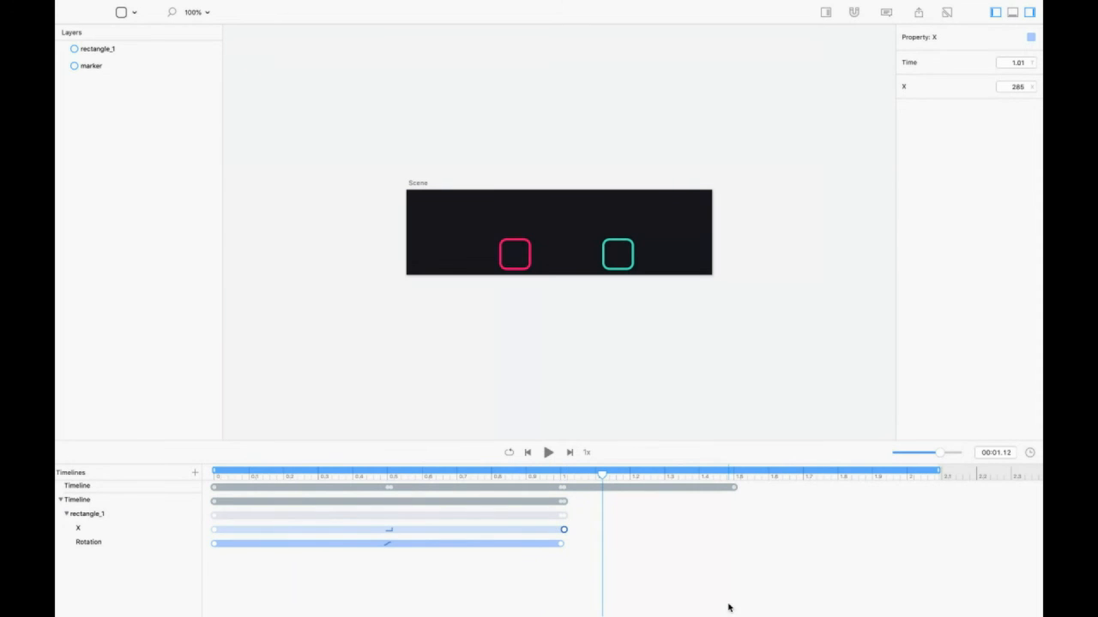
key(BackSpace)
Copy rectangle_1's two Rotation keyframes of the first leap and paste them starting at 1.01 seconds
drag(598, 484, 208, 561)
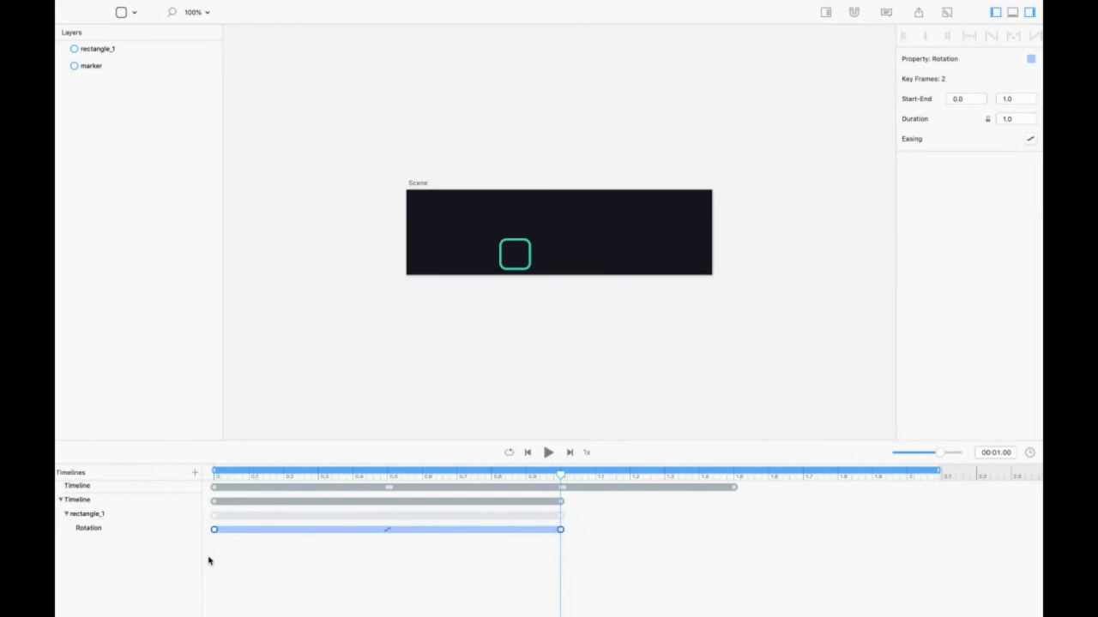
key(super+v)
key(super+z)
drag(560, 472, 562, 471)
key(super+v)
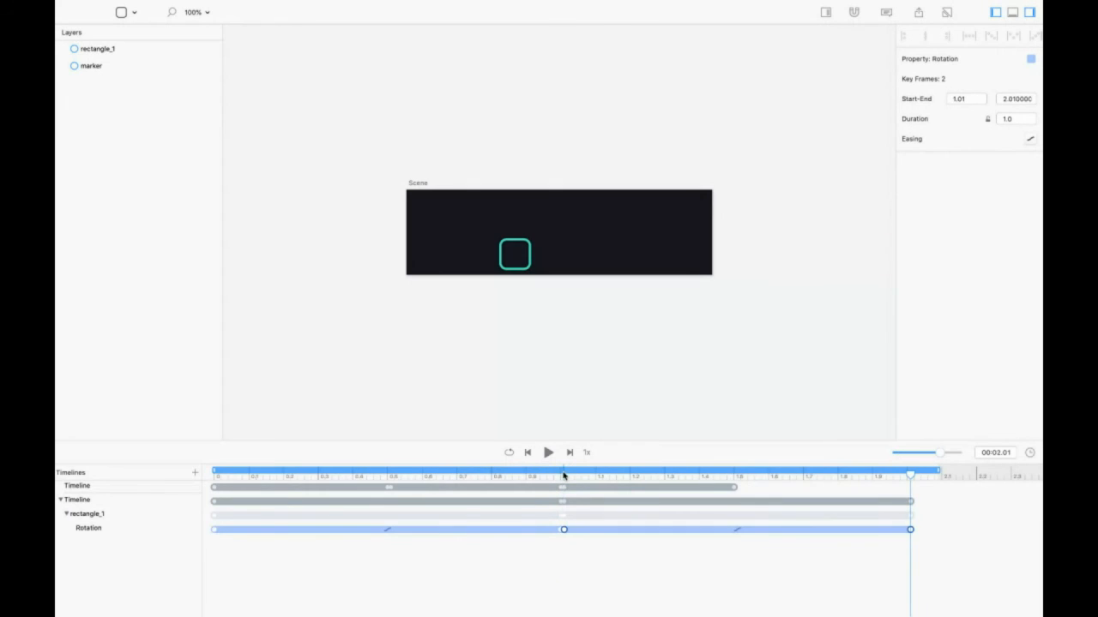
Examine the Rotation keyframes around 1 second to check their times and values
click(561, 530)
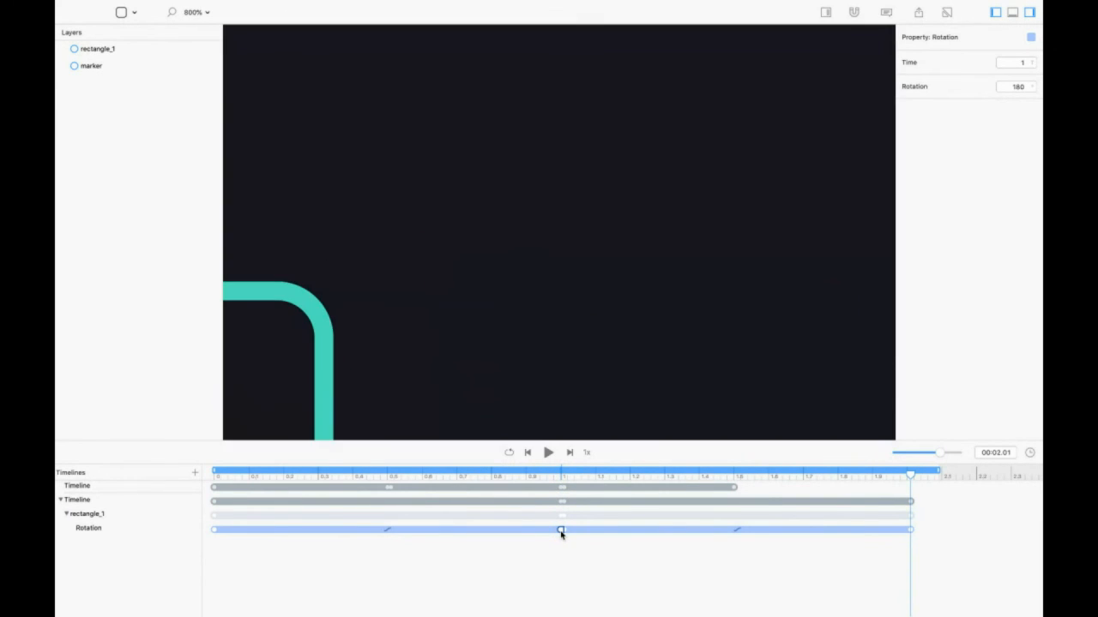
click(581, 559)
drag(941, 452, 950, 452)
scroll(828, 542, left, 5)
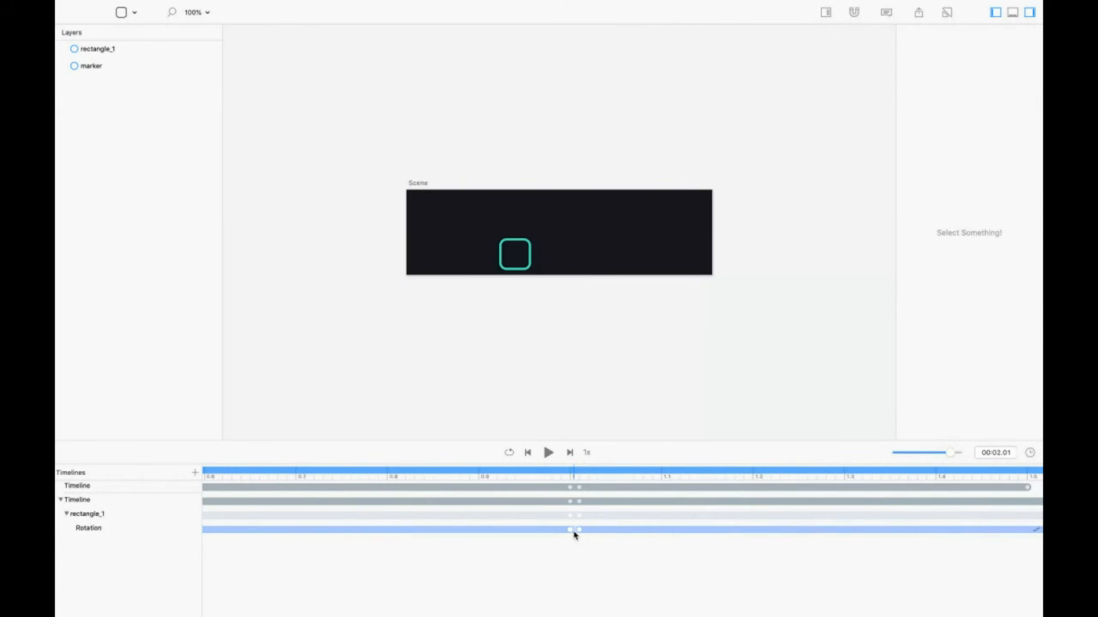
click(570, 531)
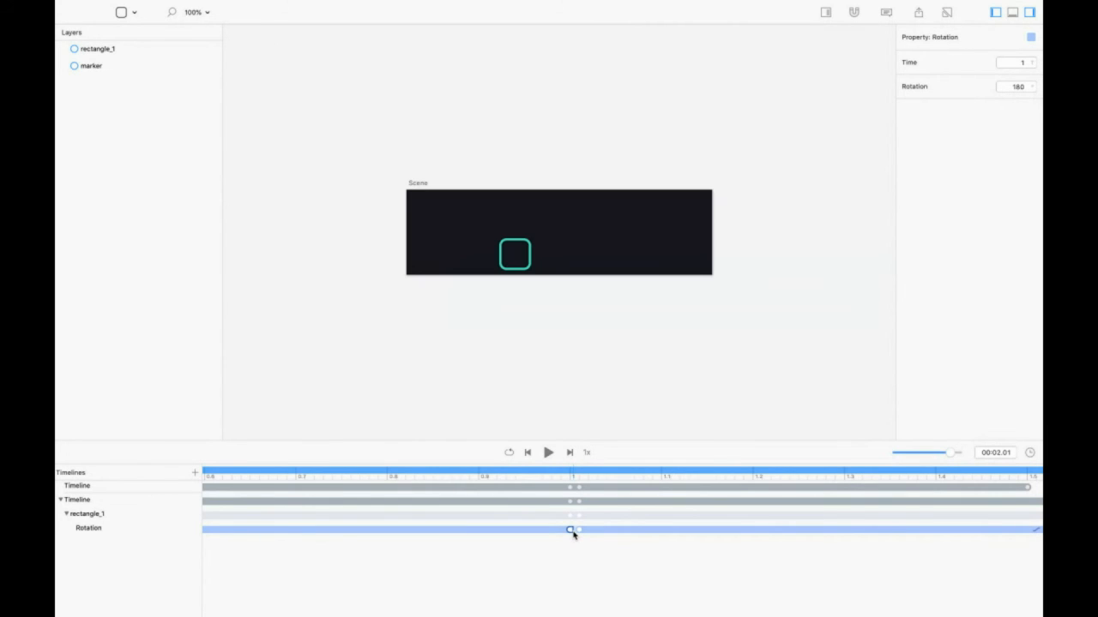
At 1.01 seconds, move rectangle_1 onto the marker at X 260 and delete the last X keyframe
click(578, 476)
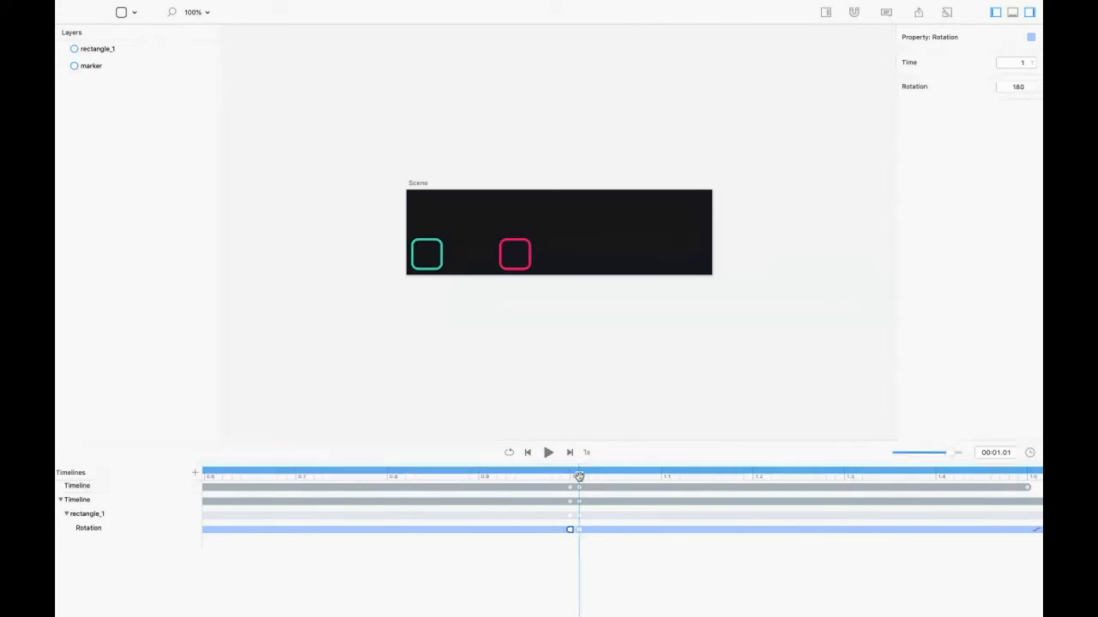
click(639, 373)
drag(949, 461, 941, 453)
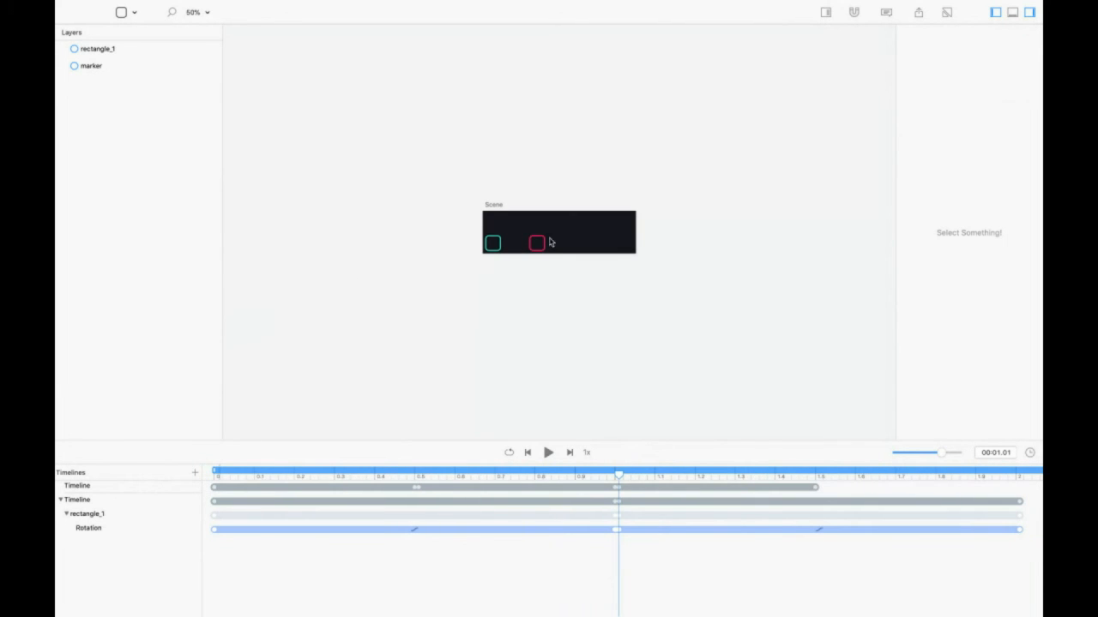
drag(496, 245, 539, 244)
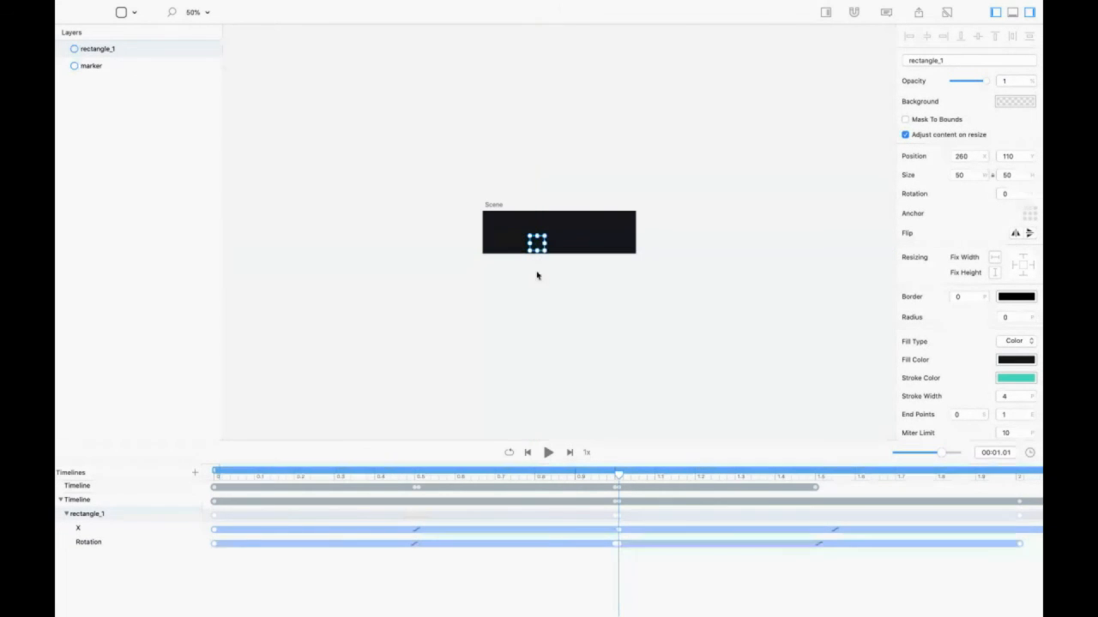
scroll(658, 518, right, 2)
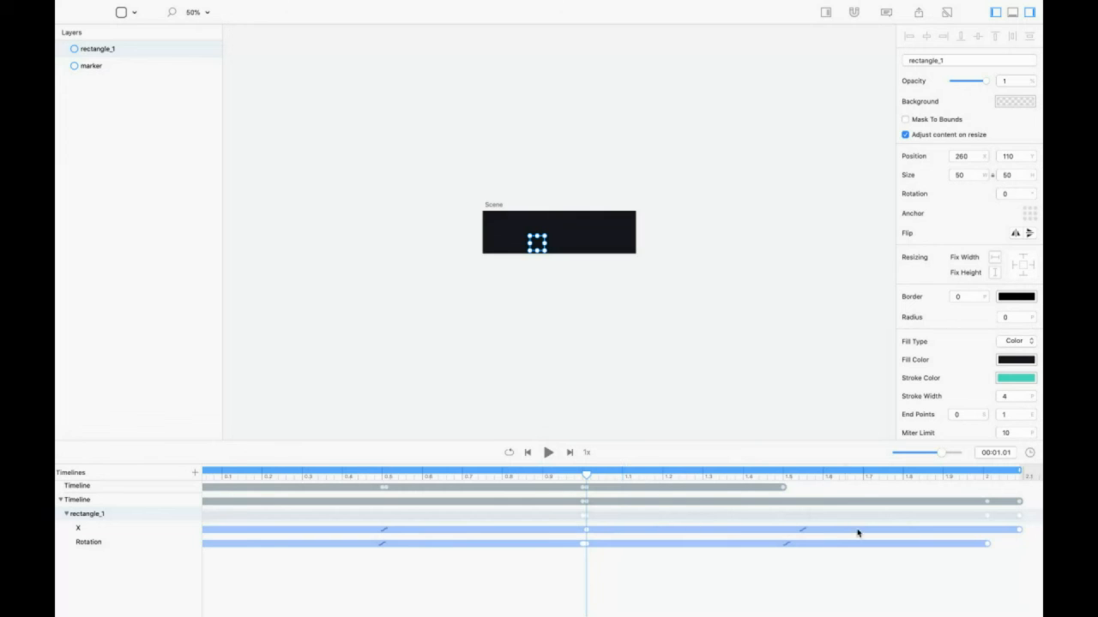
click(1019, 530)
key(Delete)
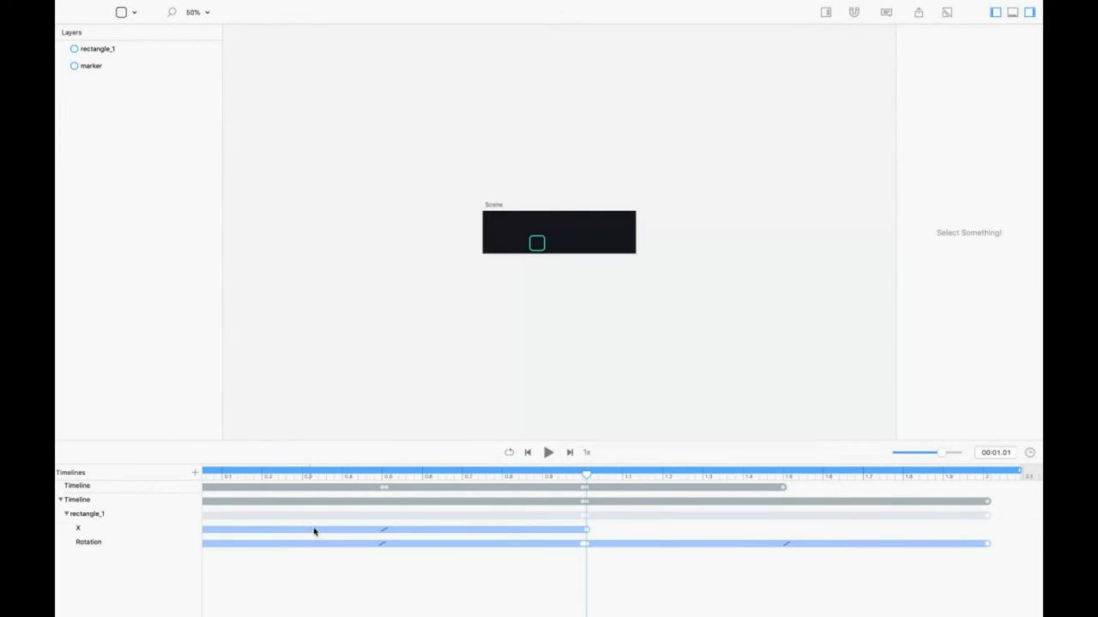
Change the easing of rectangle_1's first X segment, ending at 1.01 seconds, to Step Right
scroll(312, 530, left, 2)
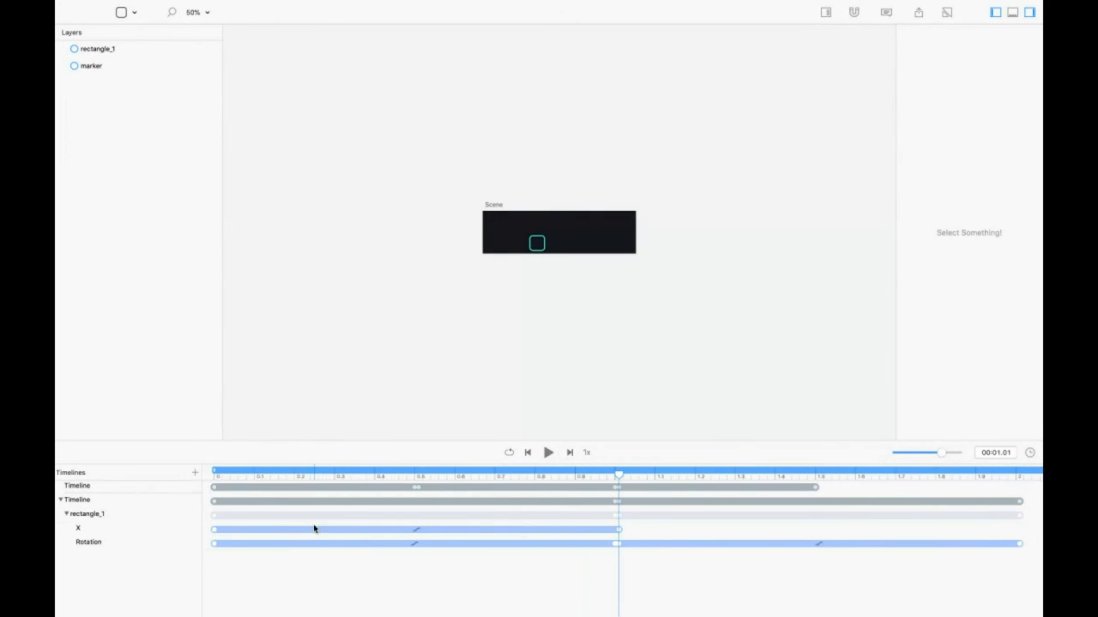
click(416, 530)
click(572, 156)
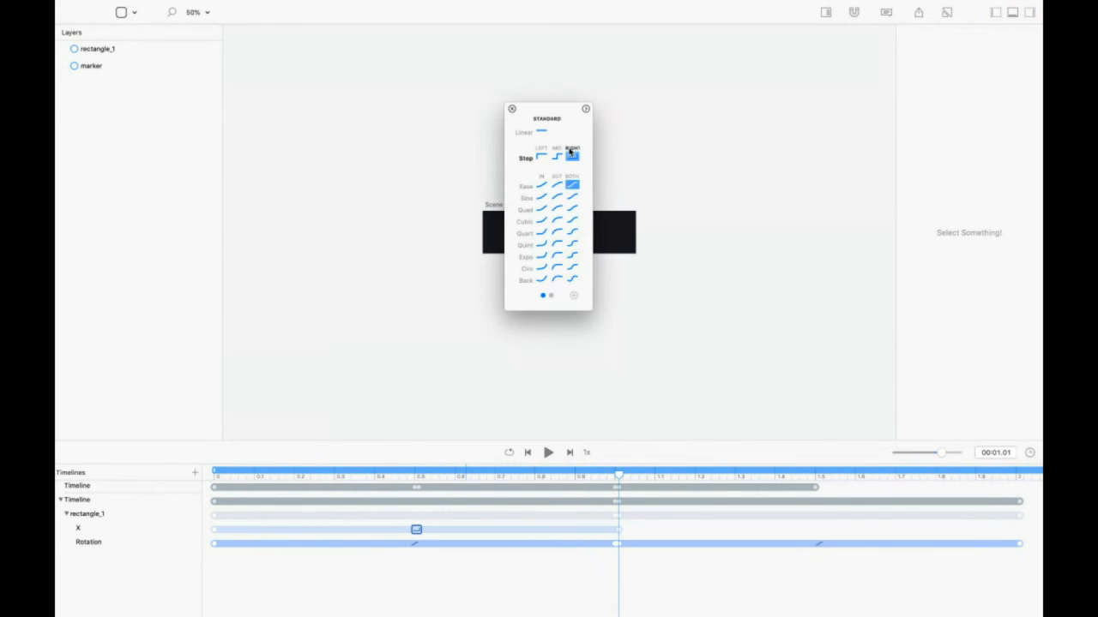
click(512, 110)
Scrub the second leap to 2.01 seconds and, in Relative Mode, move the marker onto rectangle_1's landing position at 360, 135
drag(618, 507, 745, 468)
key(super+1)
drag(902, 476, 1019, 502)
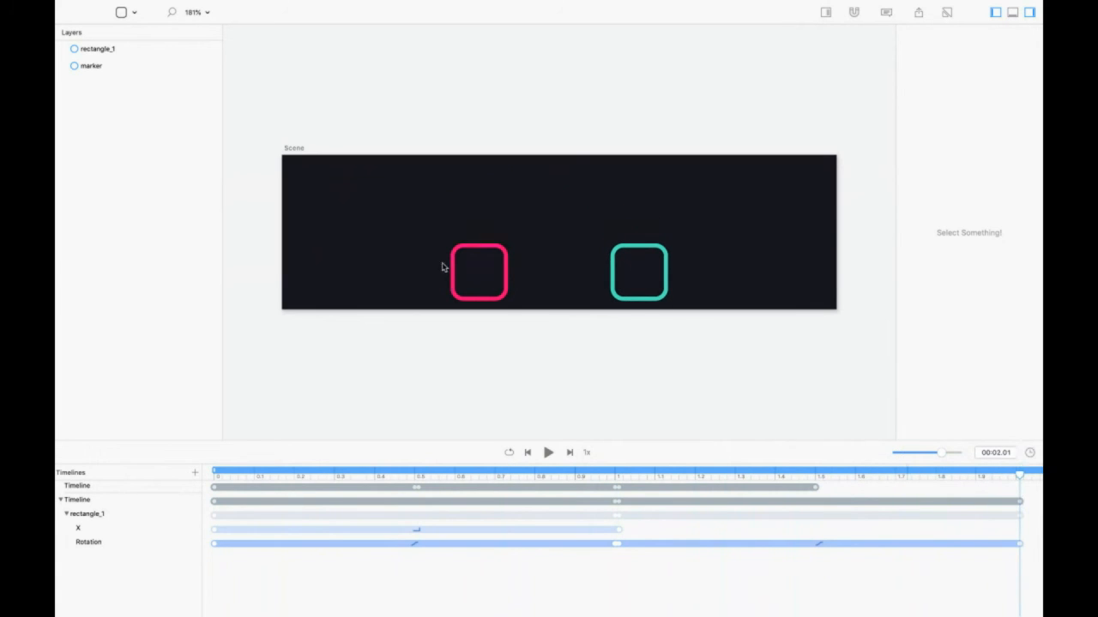
key(r)
drag(476, 277, 638, 275)
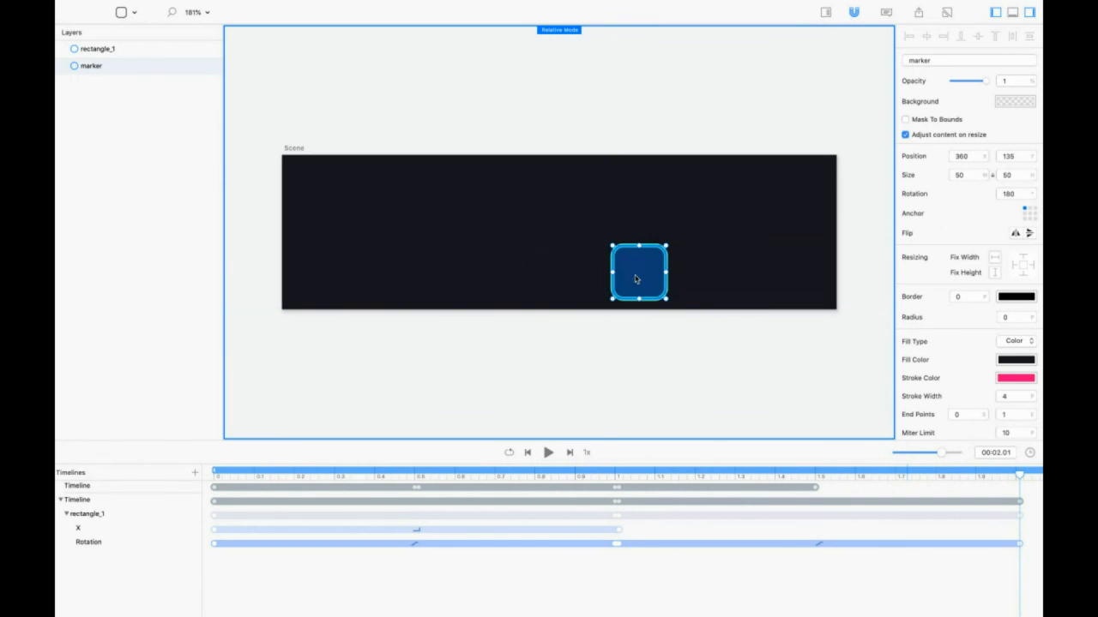
Copy the second leap's two Rotation keyframes and paste them starting at 2.02 seconds for a third leap
scroll(855, 531, right, 2)
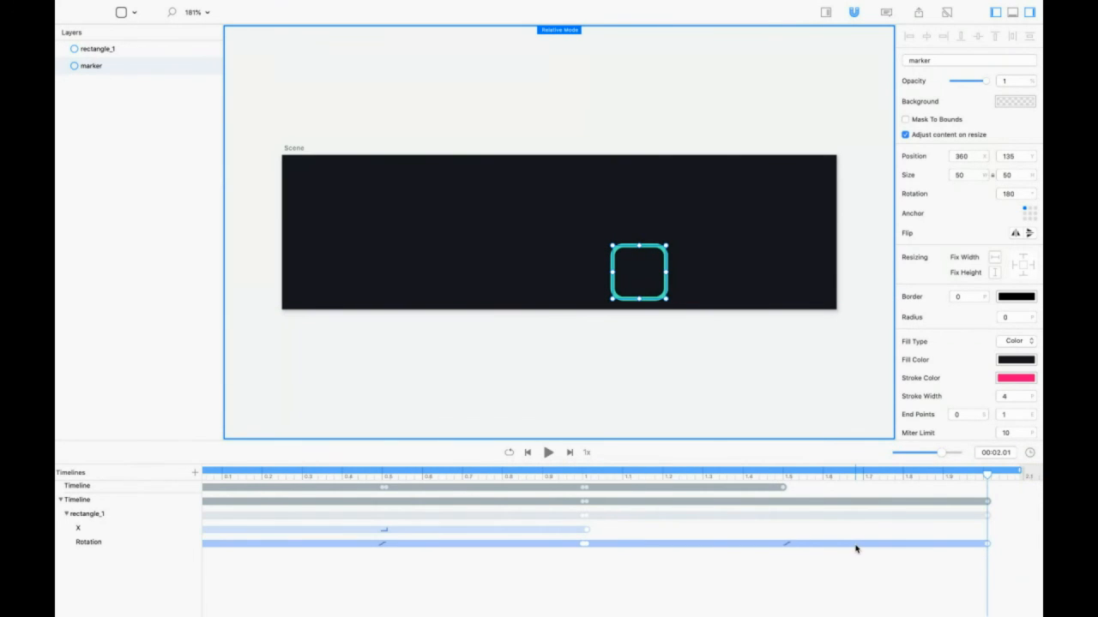
drag(1019, 530, 654, 540)
drag(1002, 543, 587, 560)
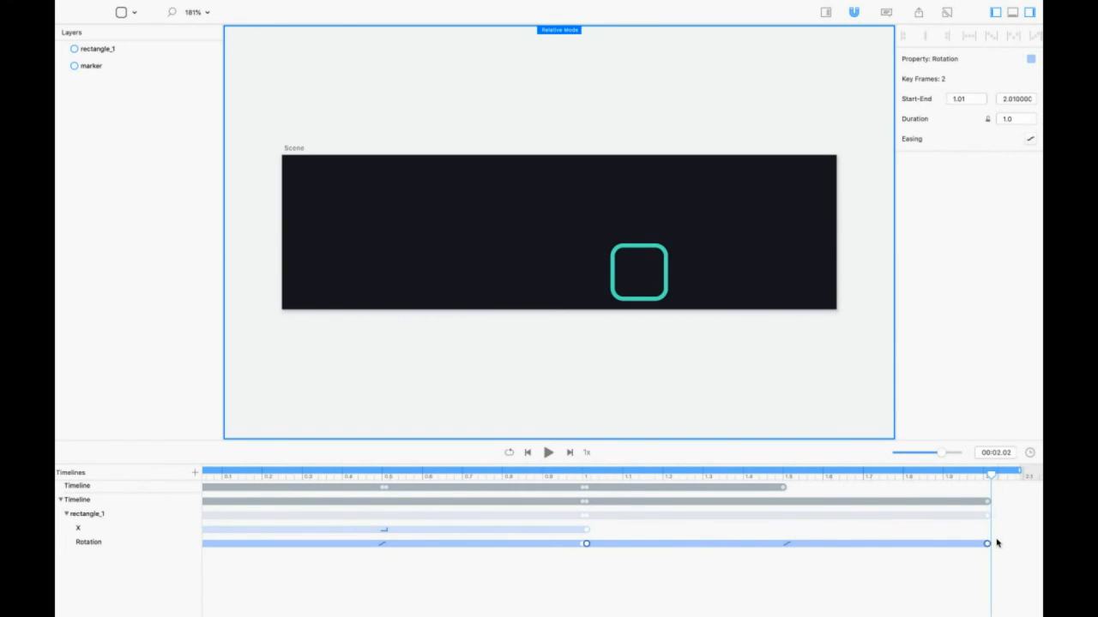
drag(986, 545, 983, 544)
key(super+z)
key(super+z)
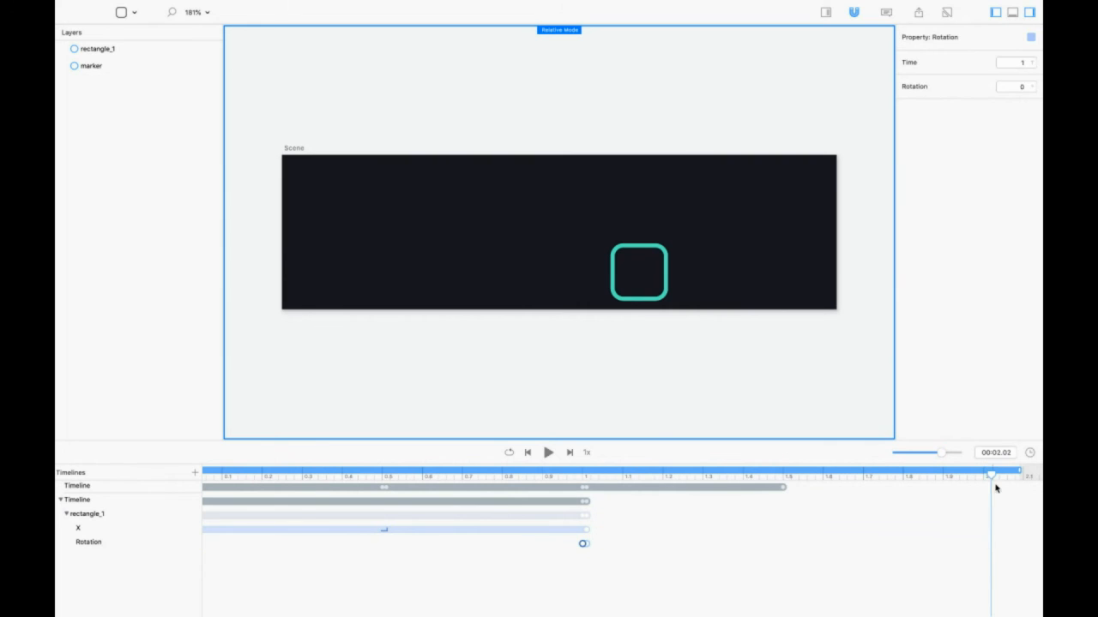
key(super+shift+z)
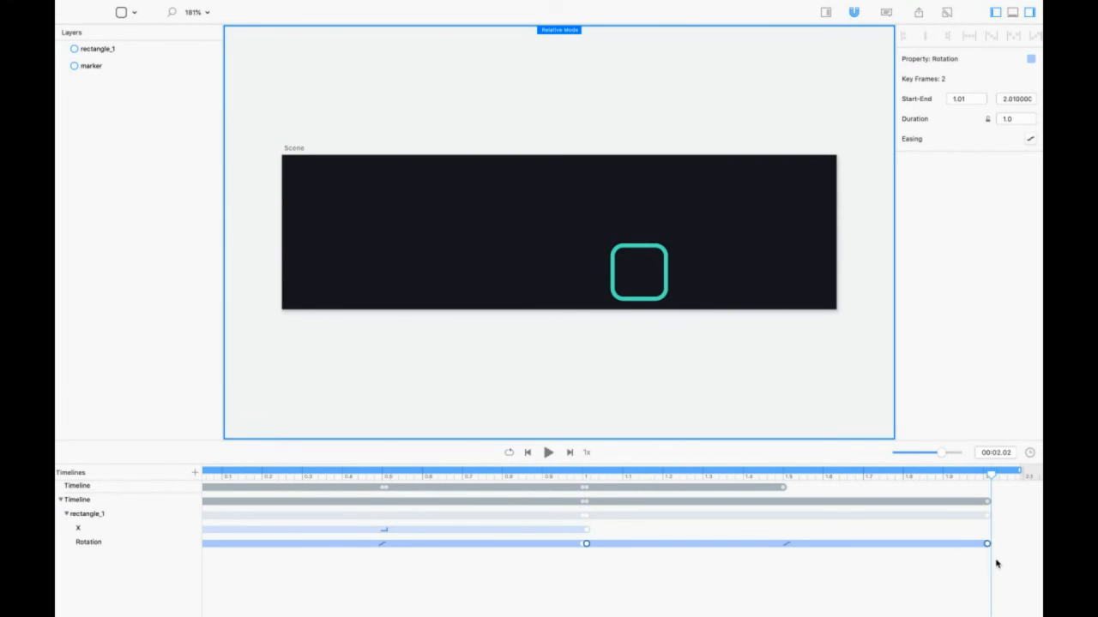
key(super+v)
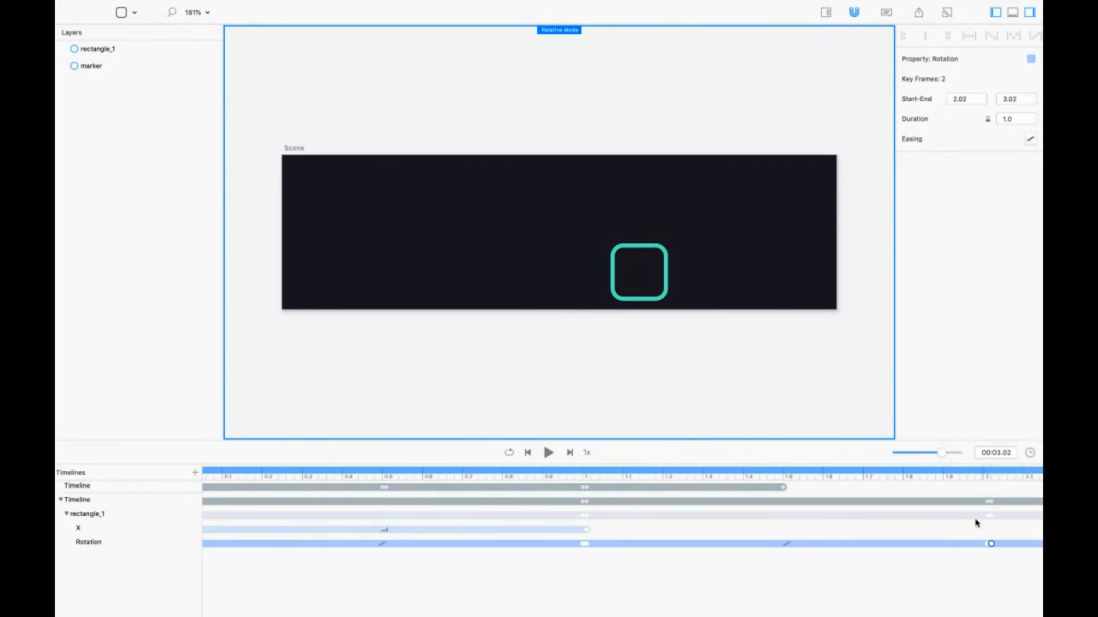
At 2.02 seconds, move rectangle_1 onto the marker at X 410 with Relative Mode off
scroll(949, 548, right, 5)
click(618, 475)
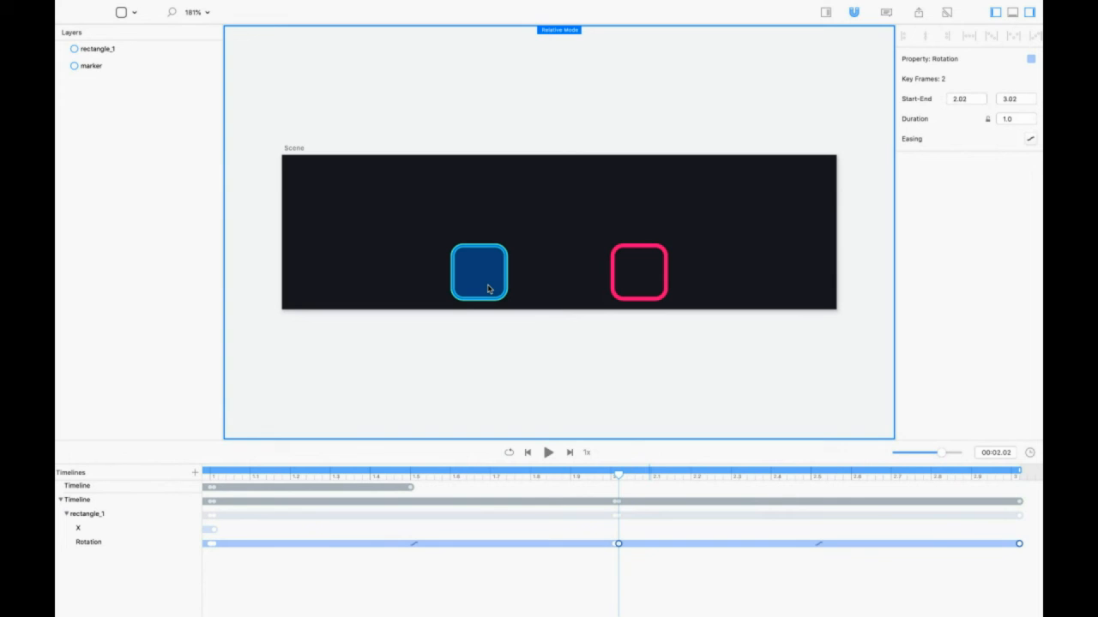
drag(488, 289, 648, 290)
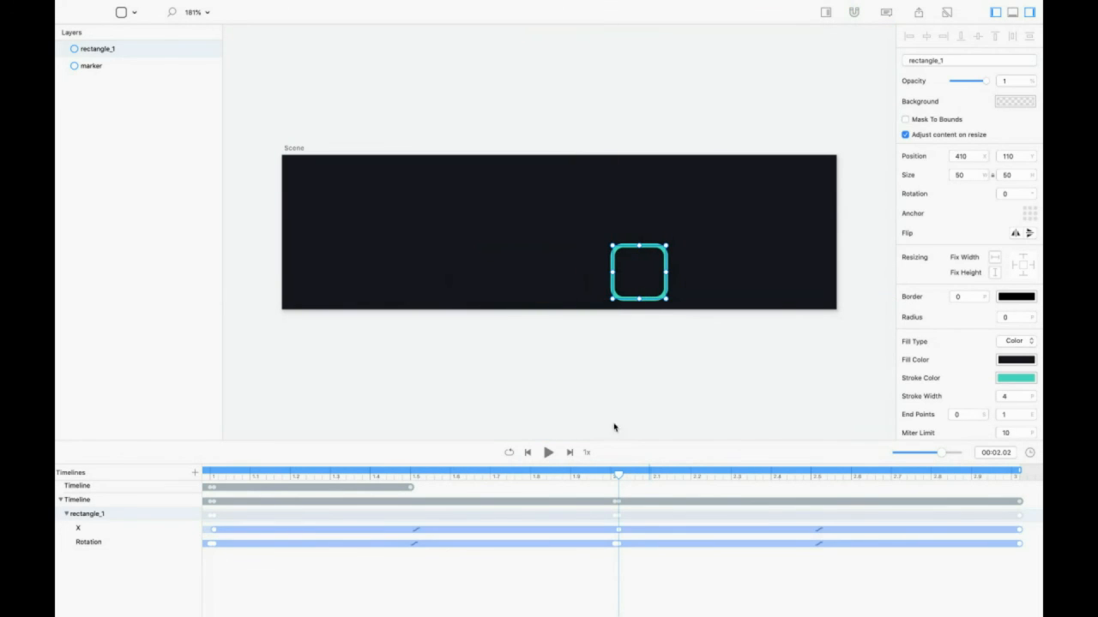
Set the X easing between 1.01 and 2.02 seconds to Step Right and delete the last X keyframe at 3.02 seconds
click(415, 532)
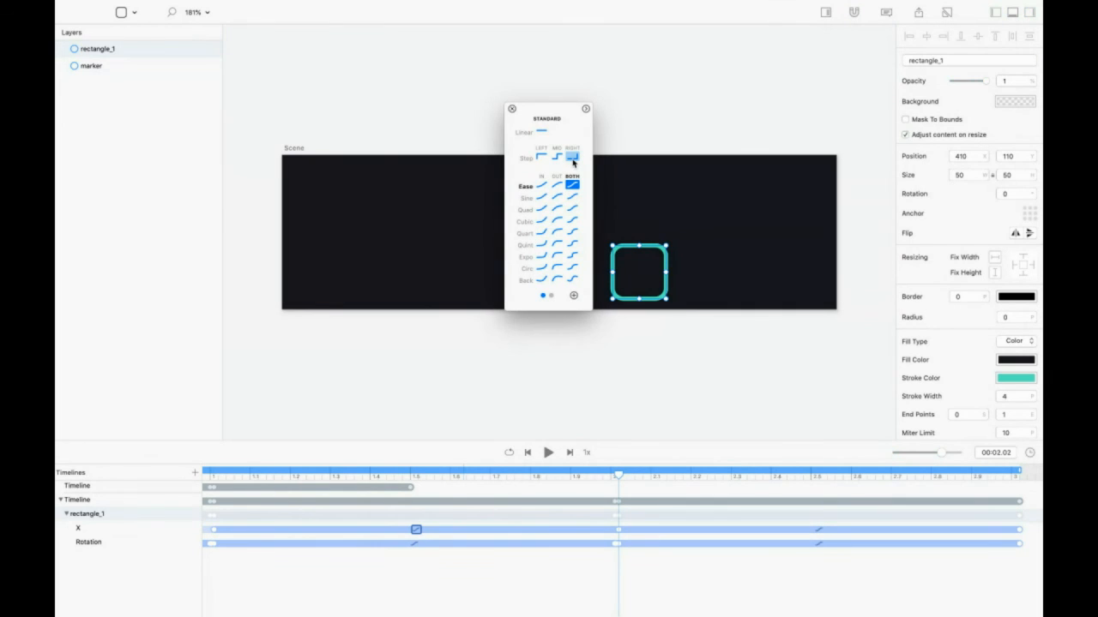
click(572, 159)
click(512, 109)
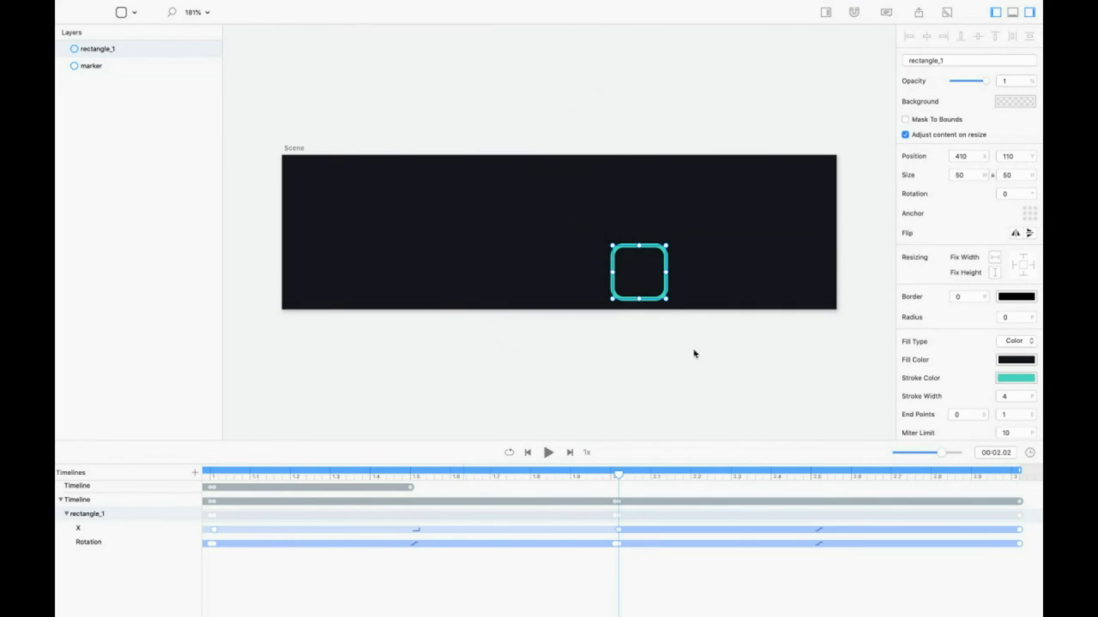
click(1018, 531)
key(Delete)
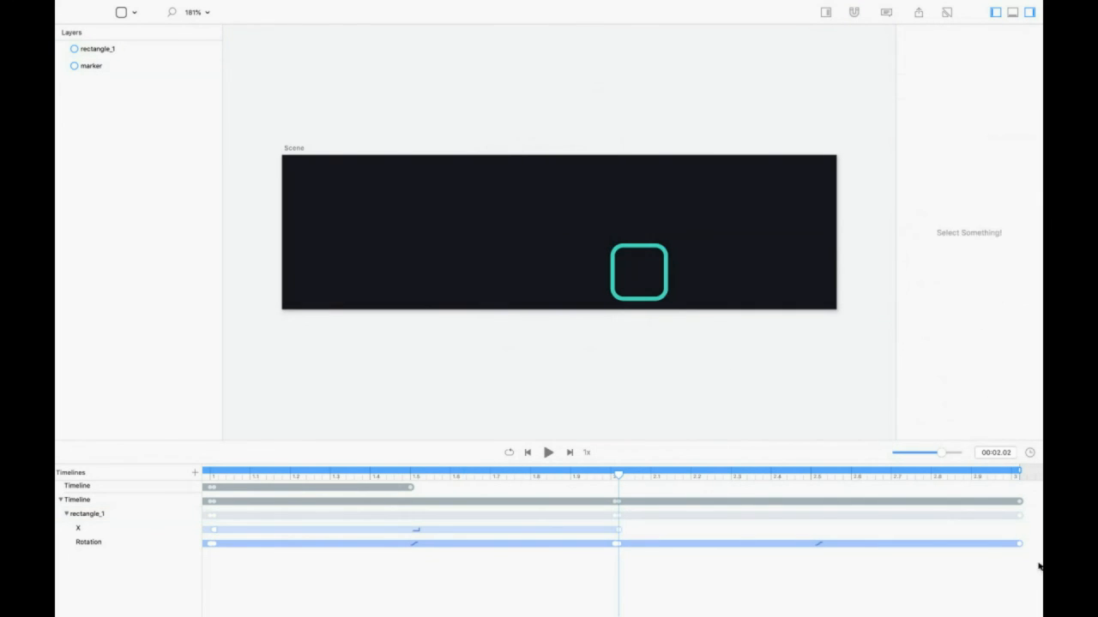
Play back the leaps through the third landing and delete the marker layer
drag(617, 475, 233, 477)
key(space)
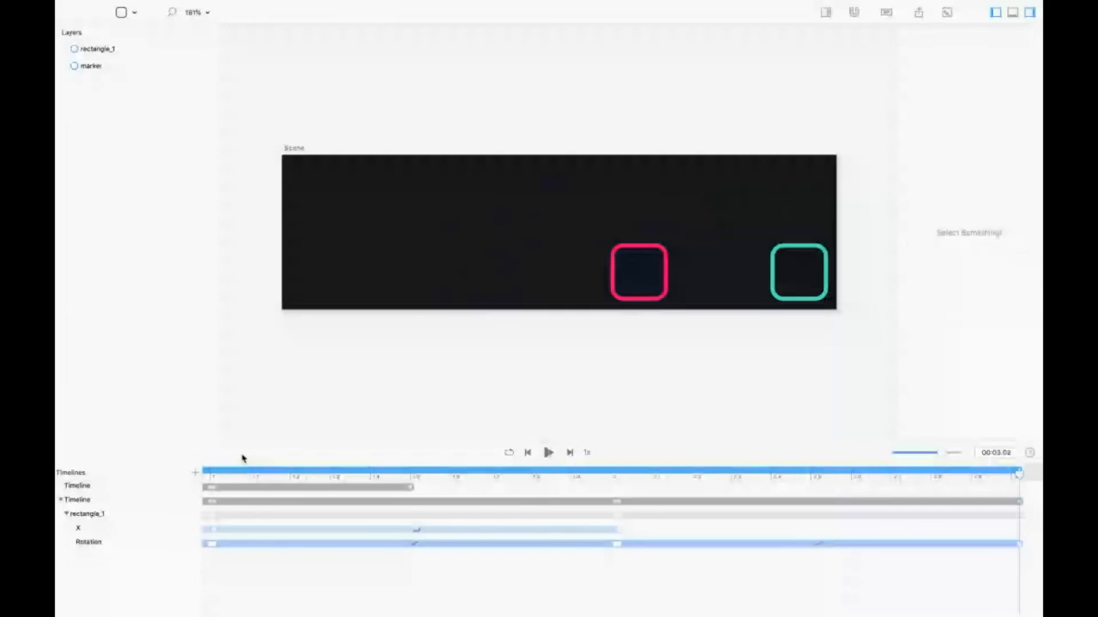
click(633, 273)
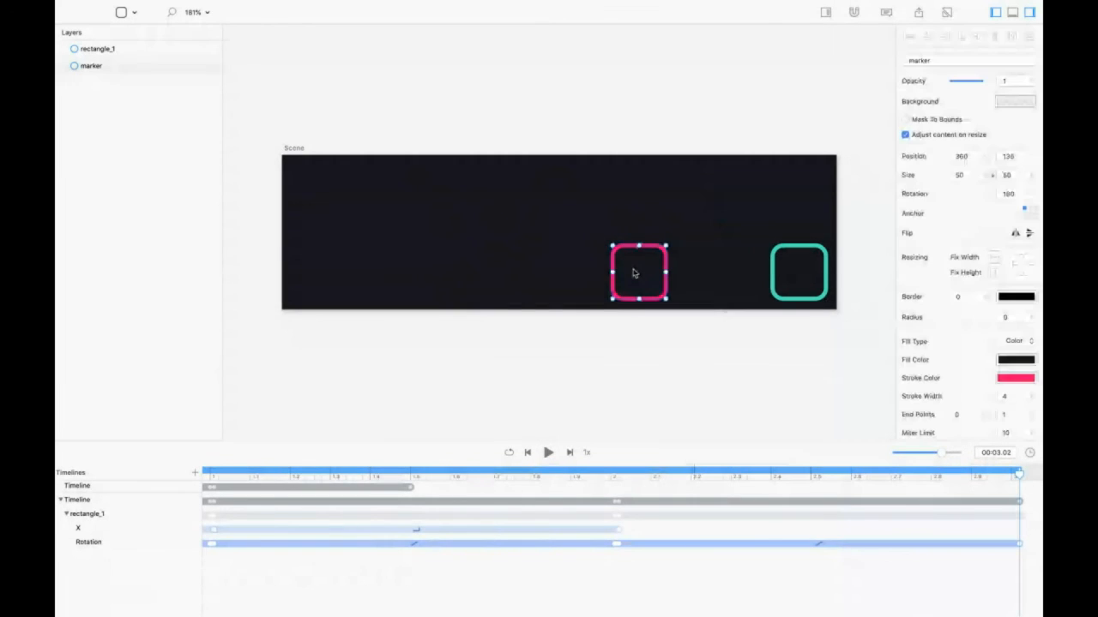
key(Delete)
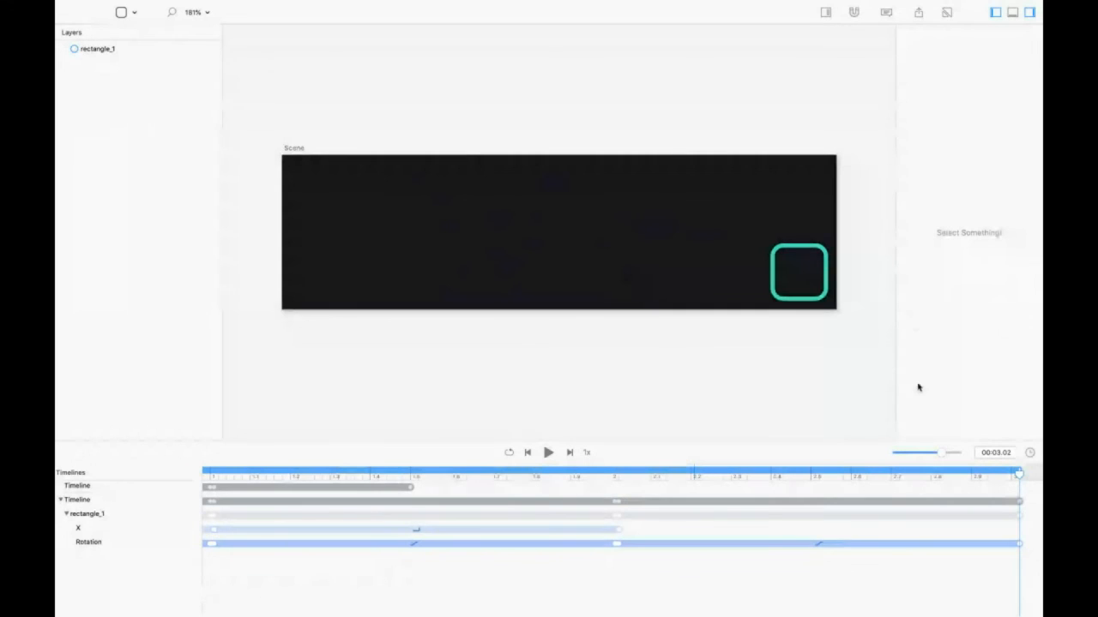
Fit the whole timeline in view, preview the complete leaping animation, and switch to the Vimeo event page in Chrome
drag(943, 452, 907, 452)
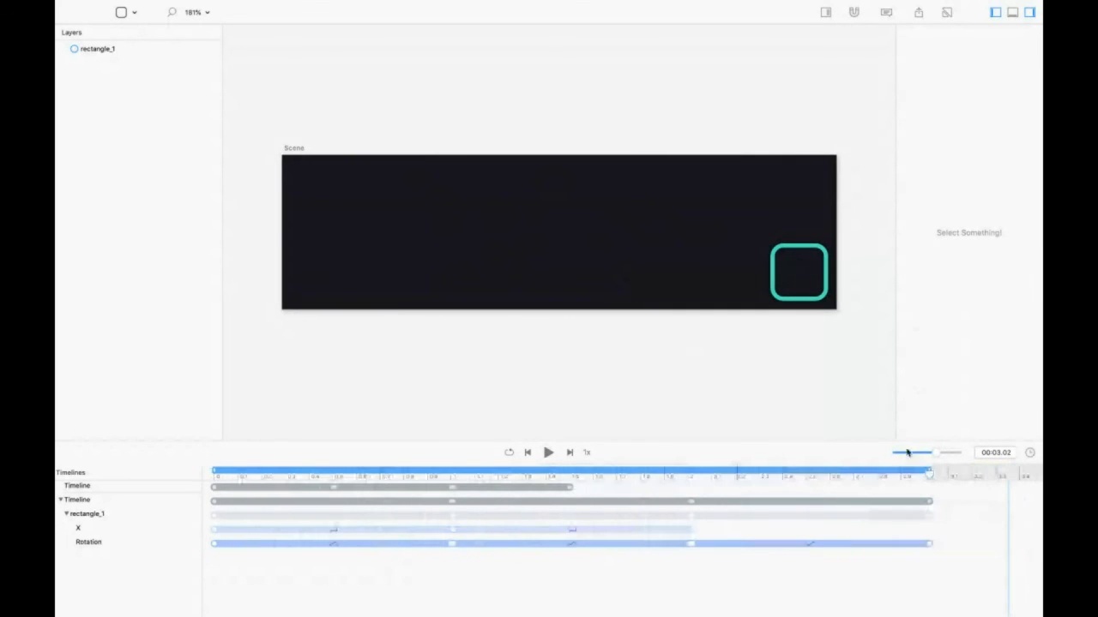
key(space)
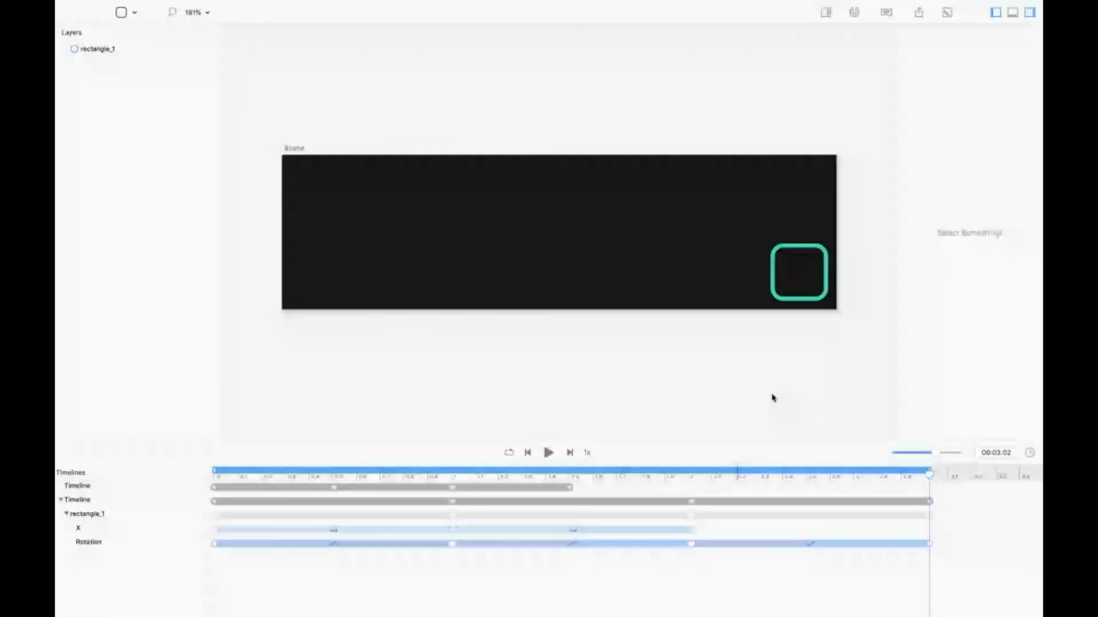
key(super+Tab)
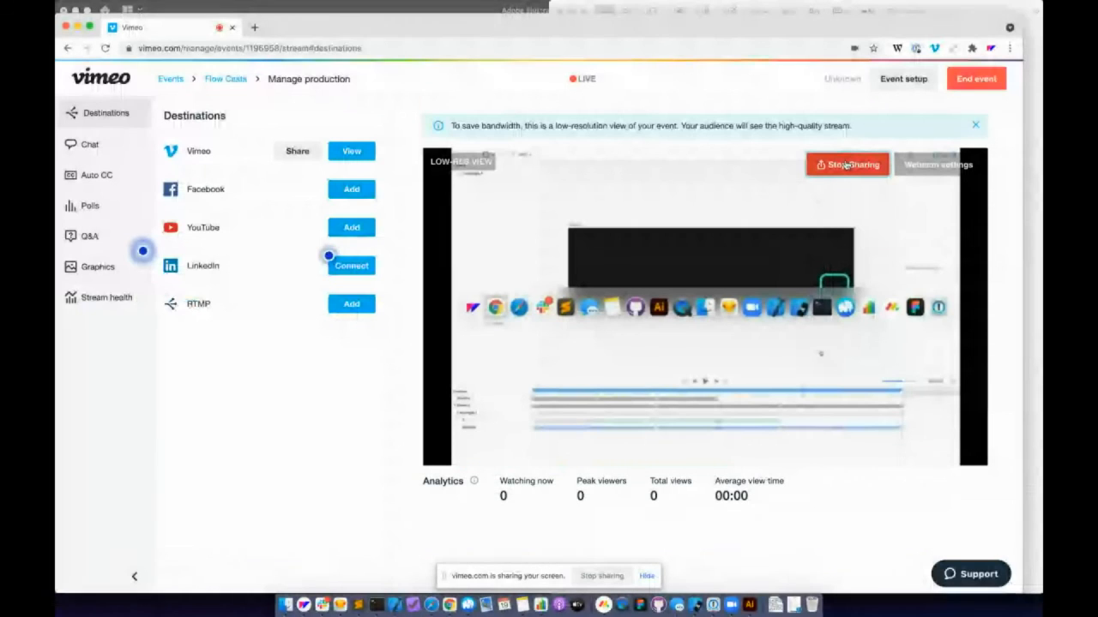